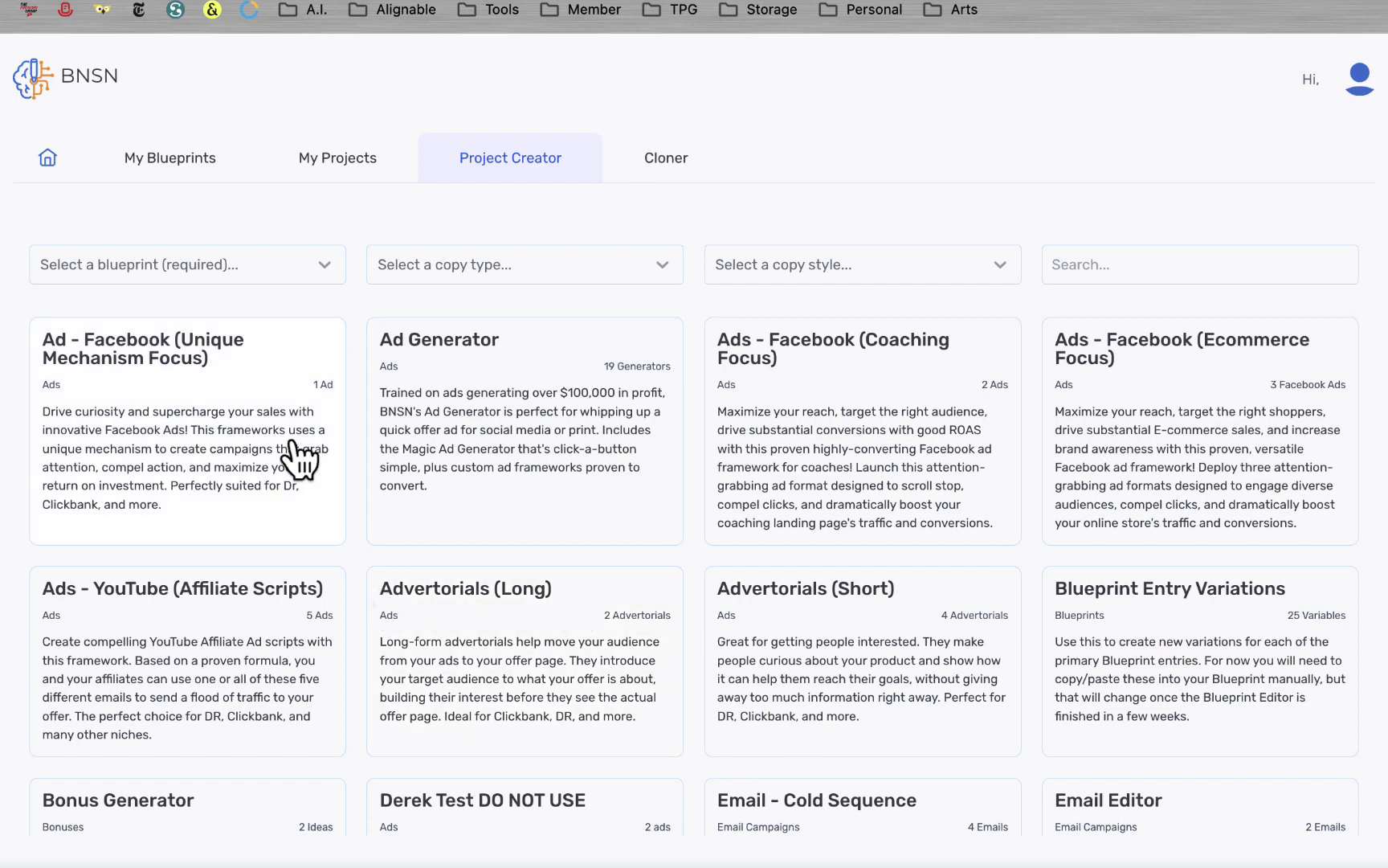
- Select the Eye Doctor blueprint for the new project and check the available copy types and copy styles
left_click(153, 266)
scroll(166, 455, "down", 5)
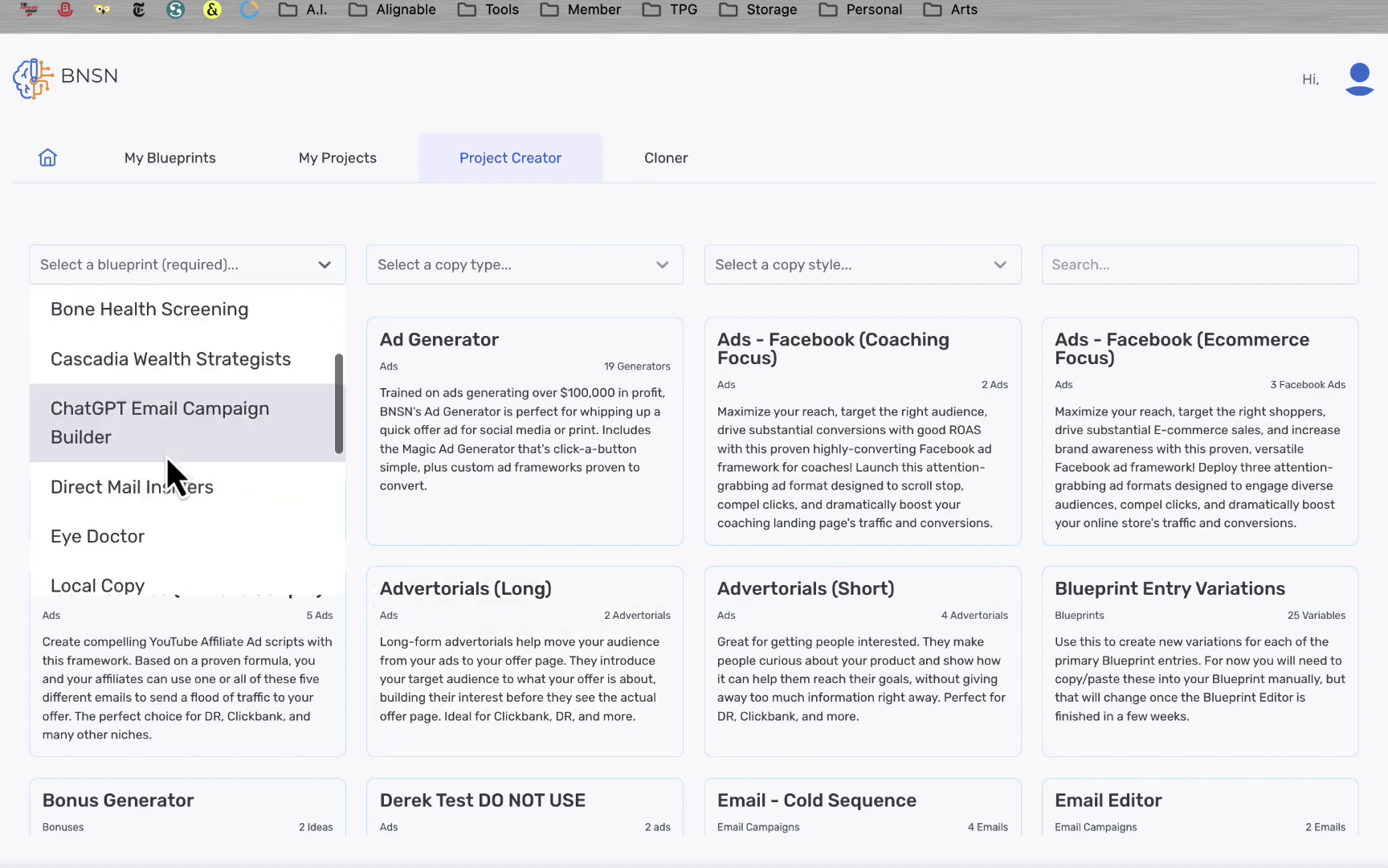
left_click(148, 419)
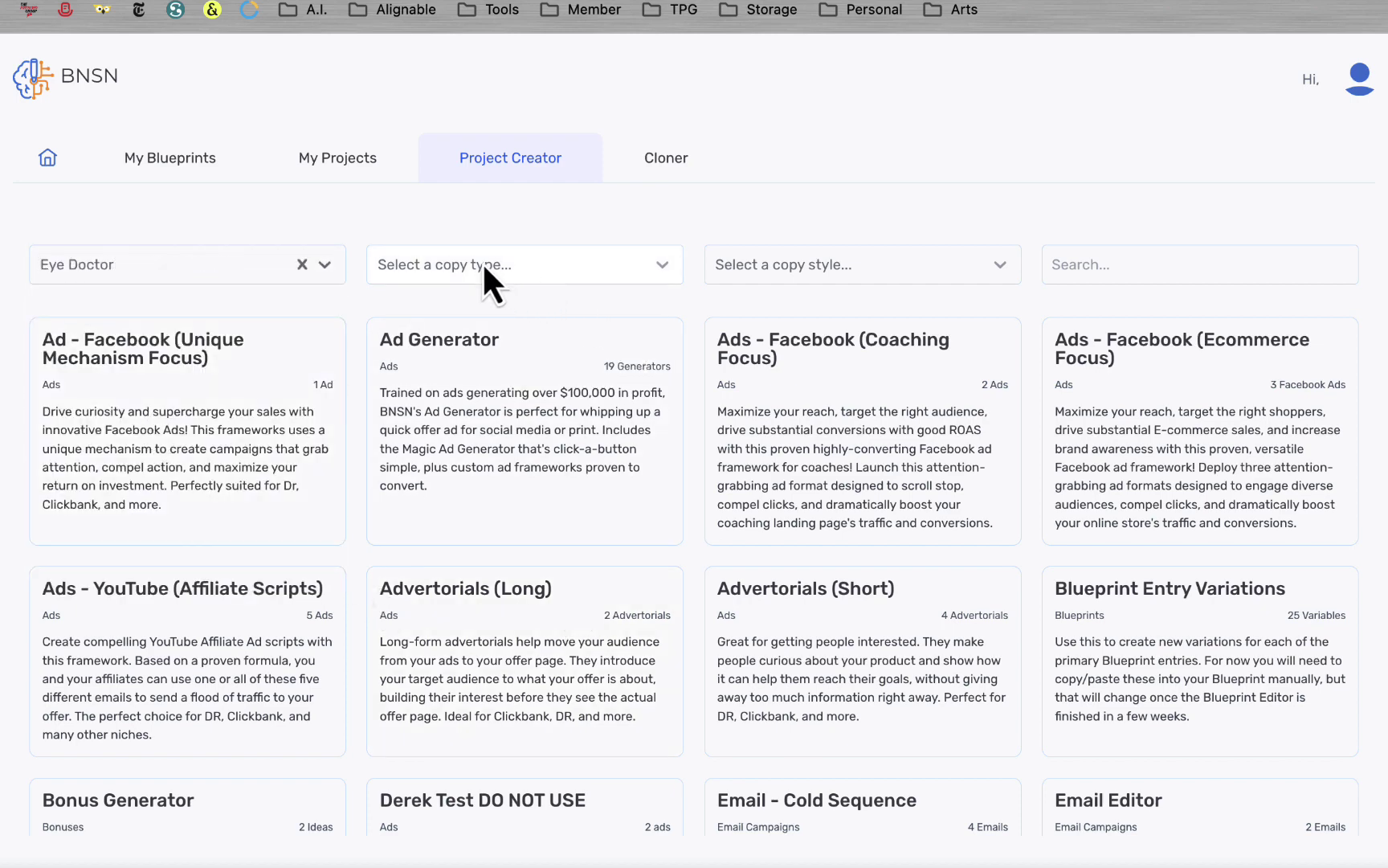
left_click(659, 267)
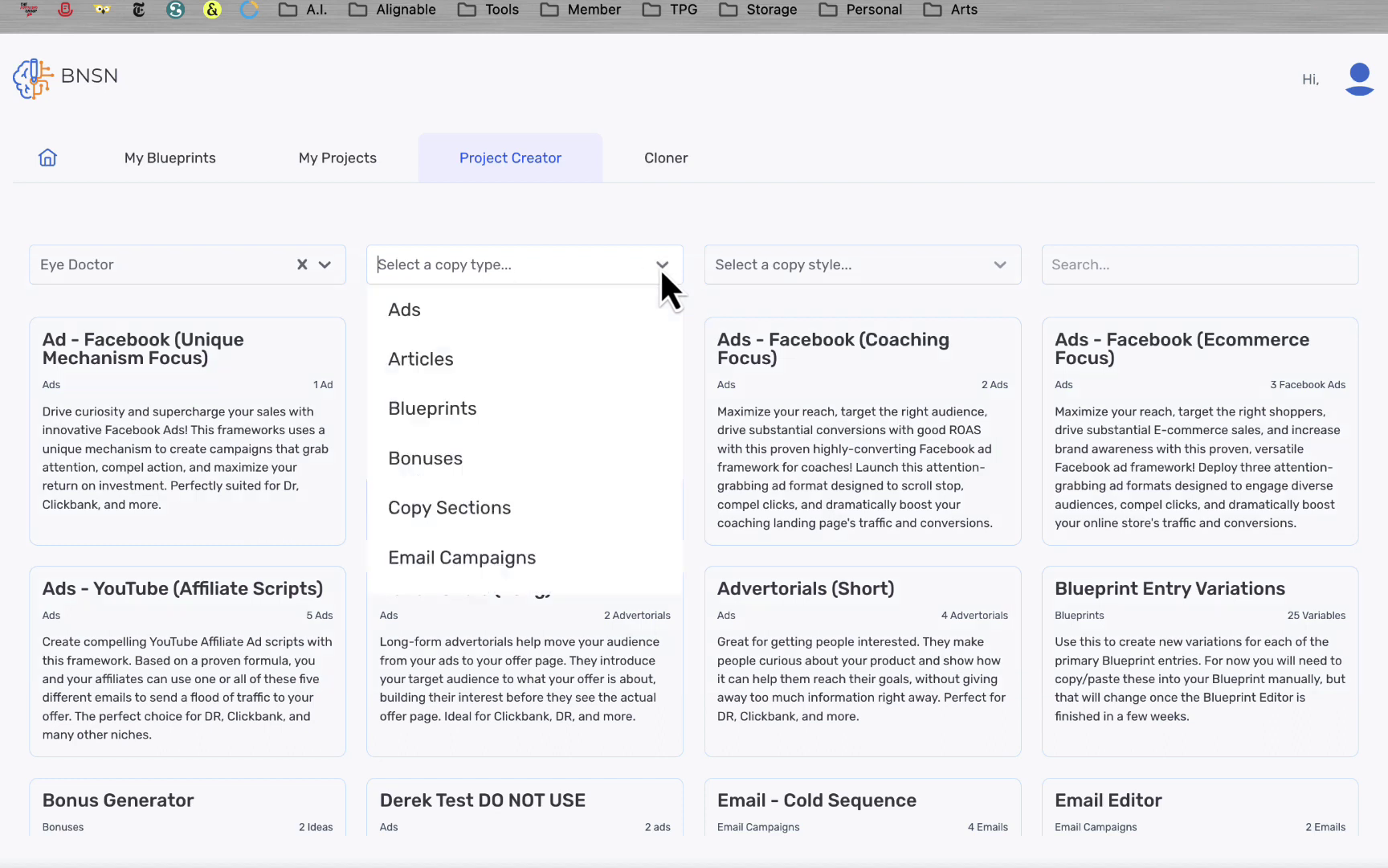
left_click(871, 272)
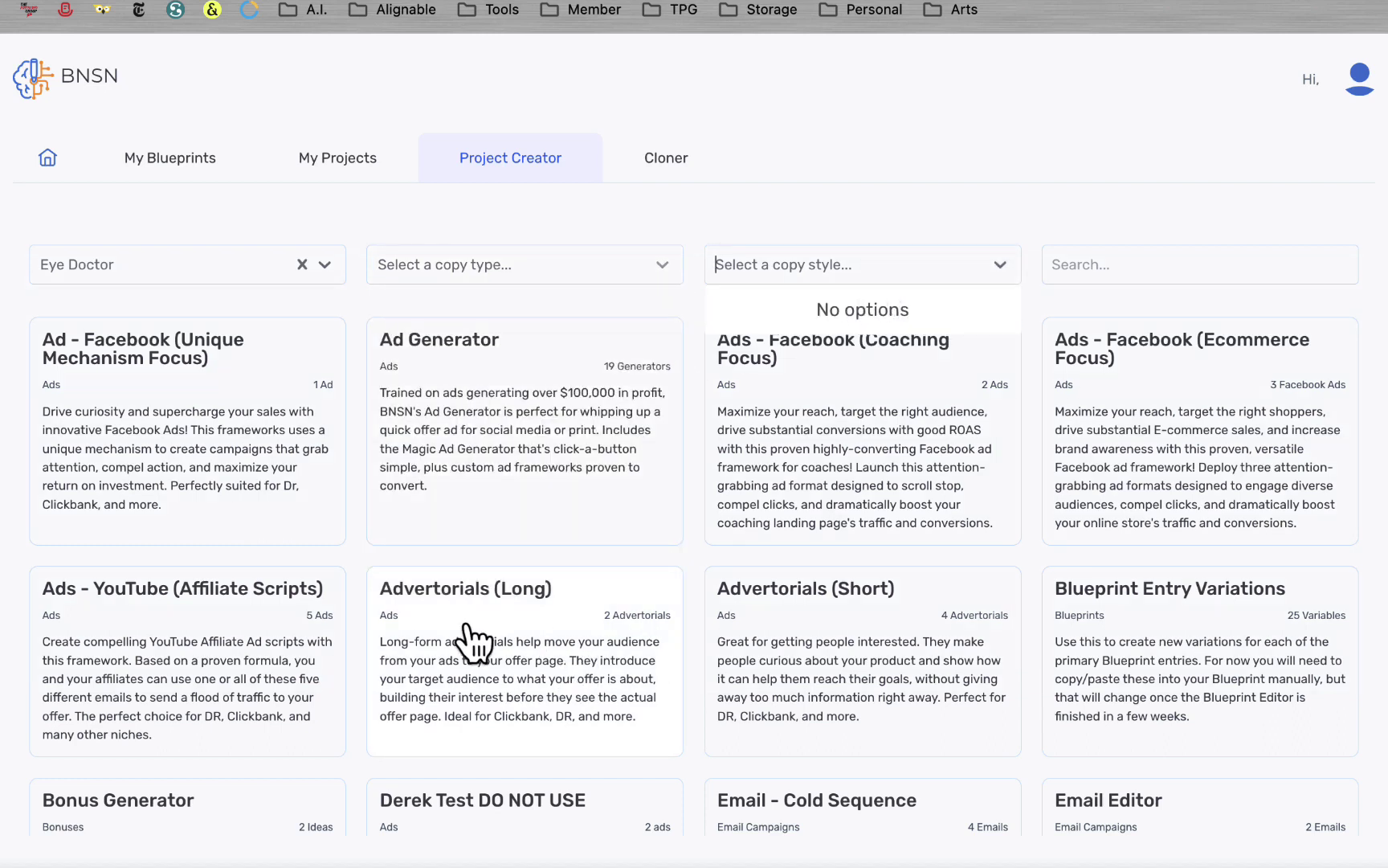
- Create an Advertorials (Long) project titled "Eye Doctor Advertorial (Long)"
left_click(554, 623)
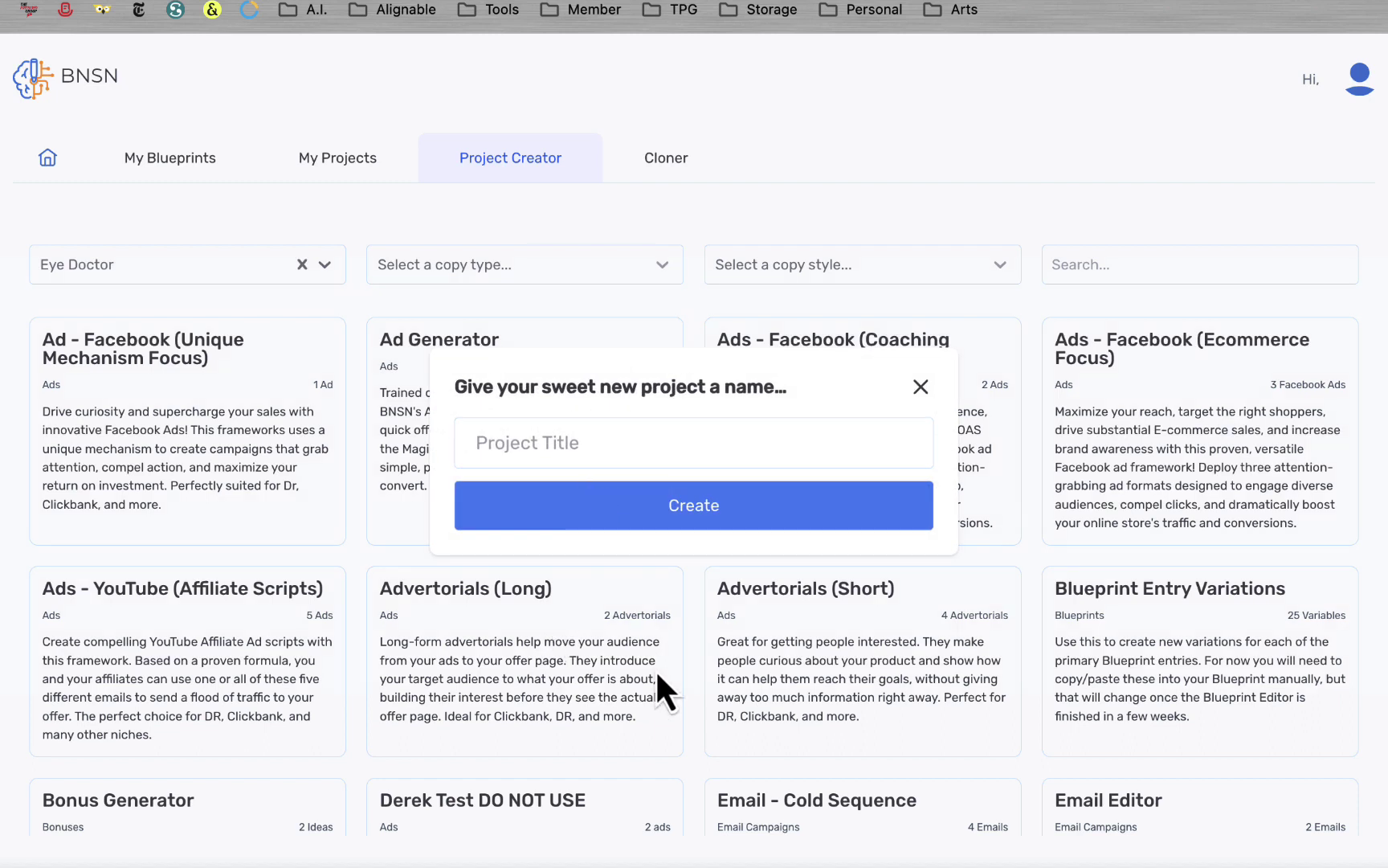
left_click(482, 446)
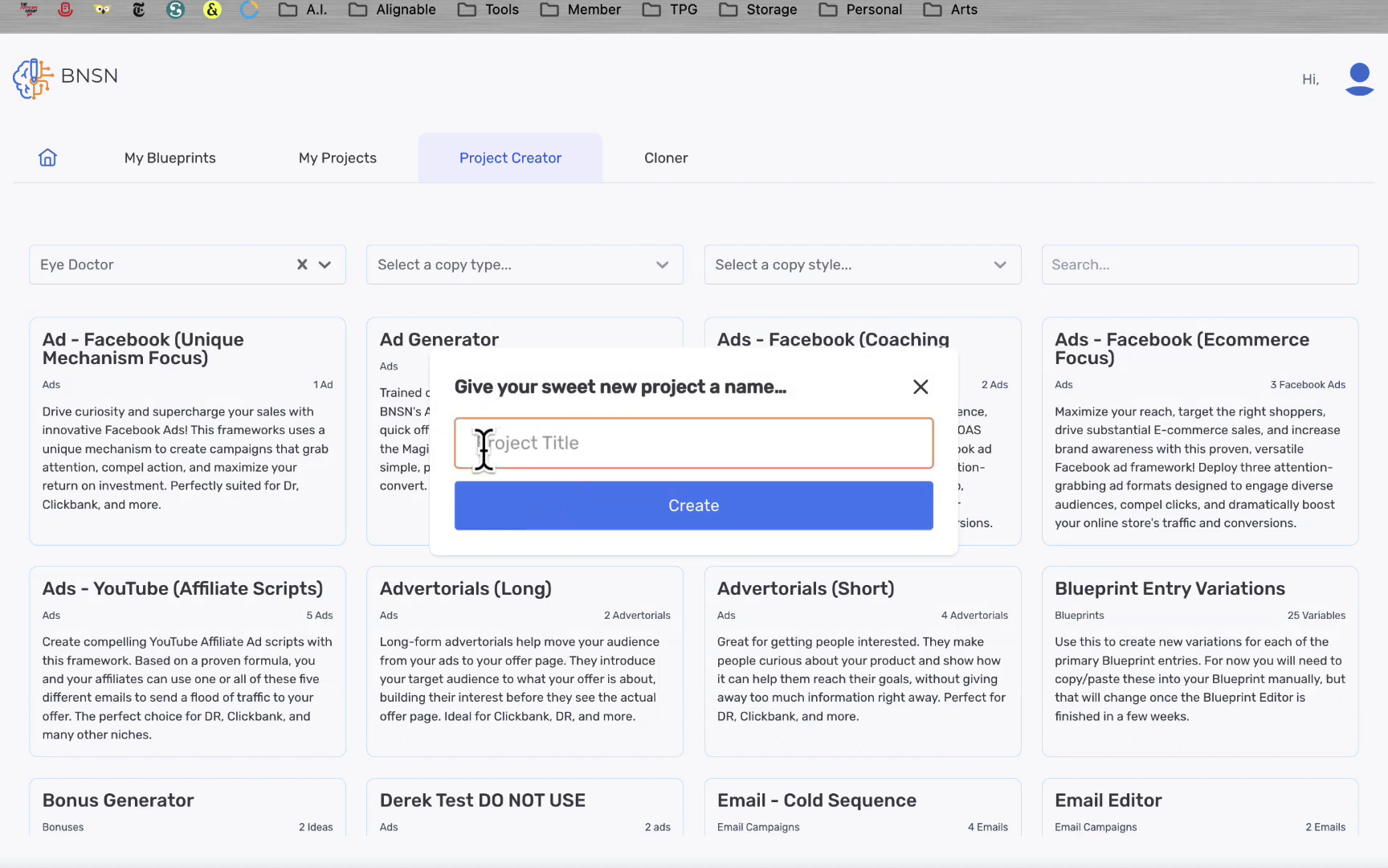
type("Eye Doctor Advertorial (")
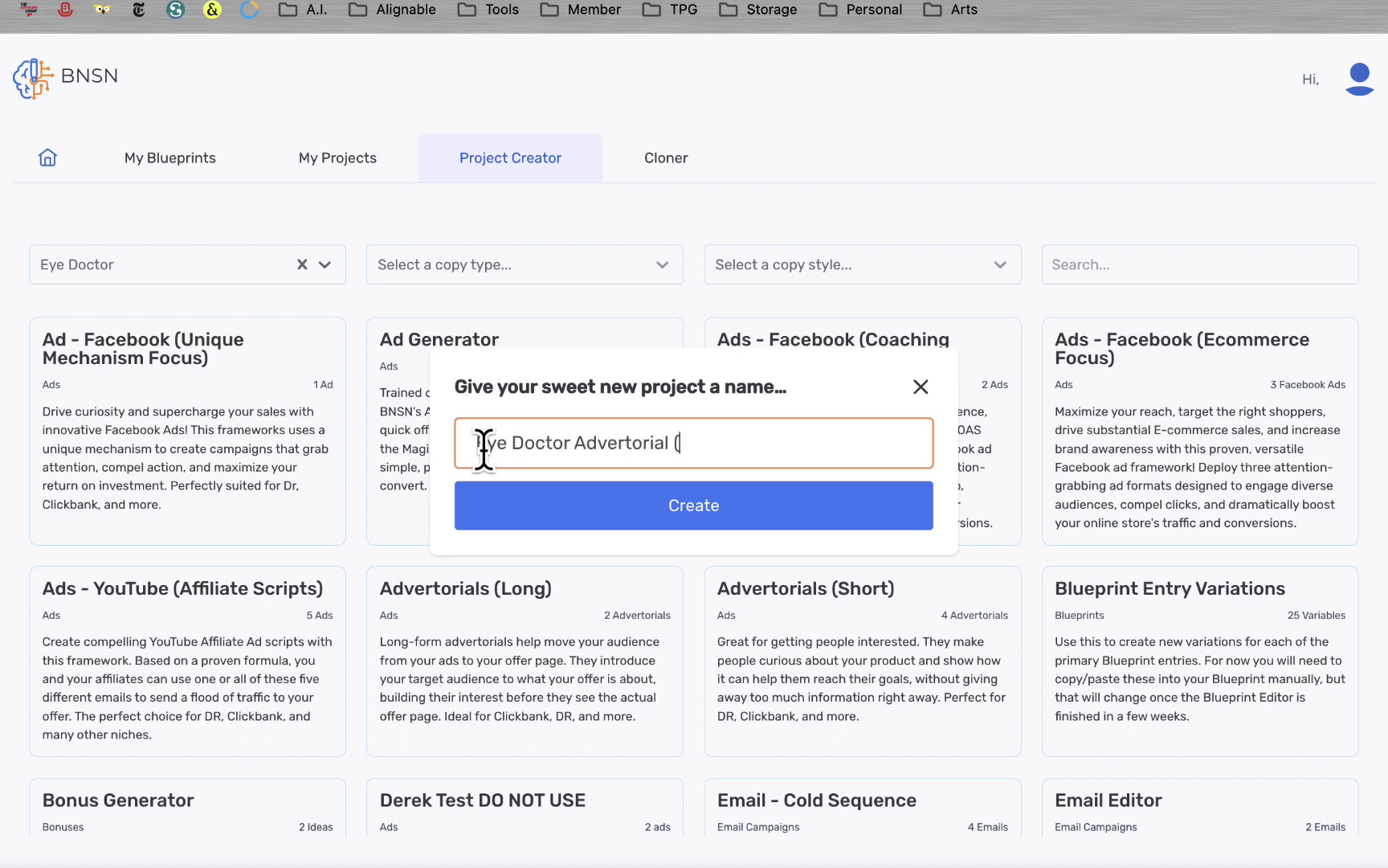
type("Long)")
left_click(682, 500)
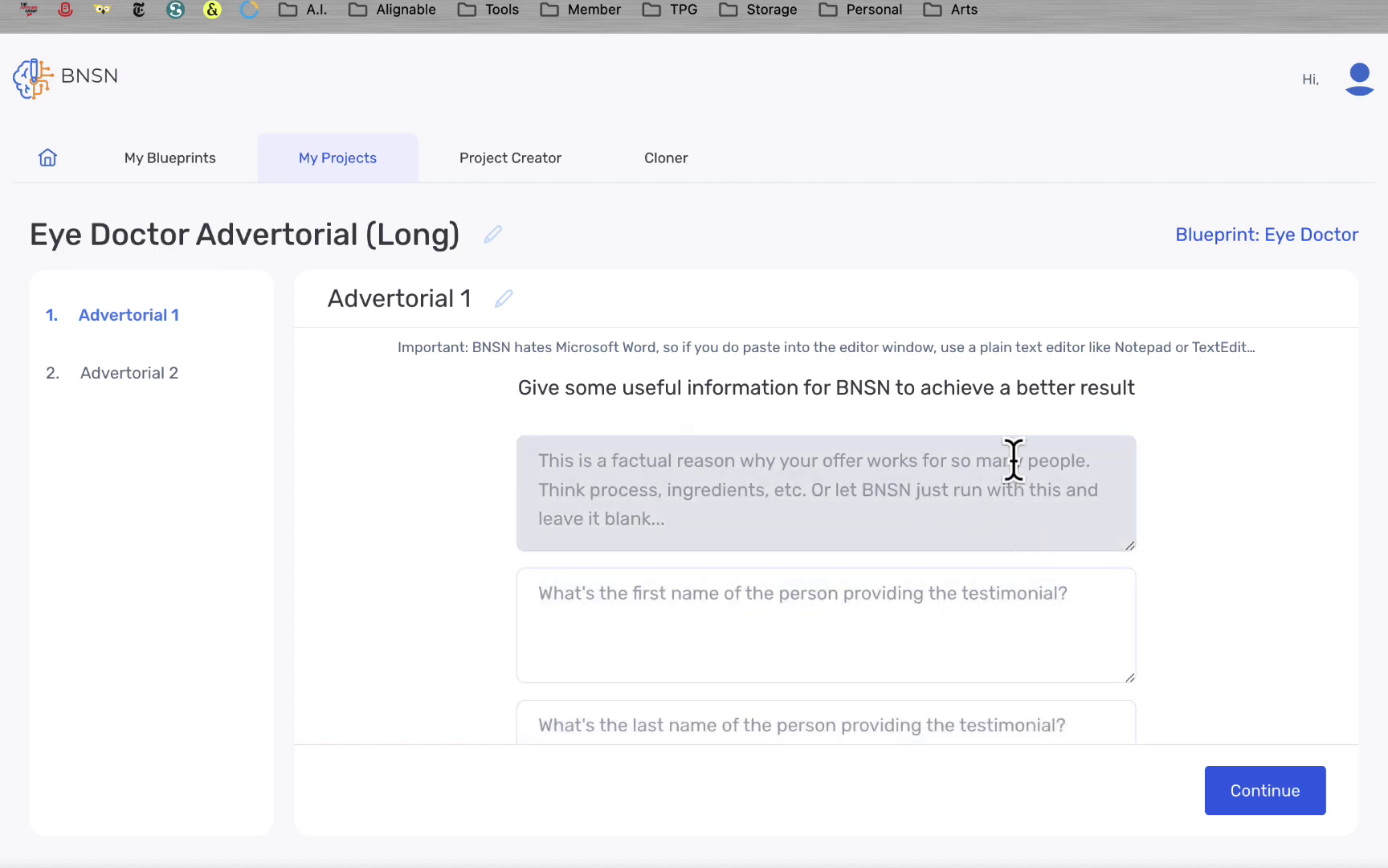
- Look over the Advertorial 1 questions and open the project's linked Eye Doctor blueprint in a separate browser tab
scroll(1013, 459, "down", 3)
scroll(1213, 514, "up", 3)
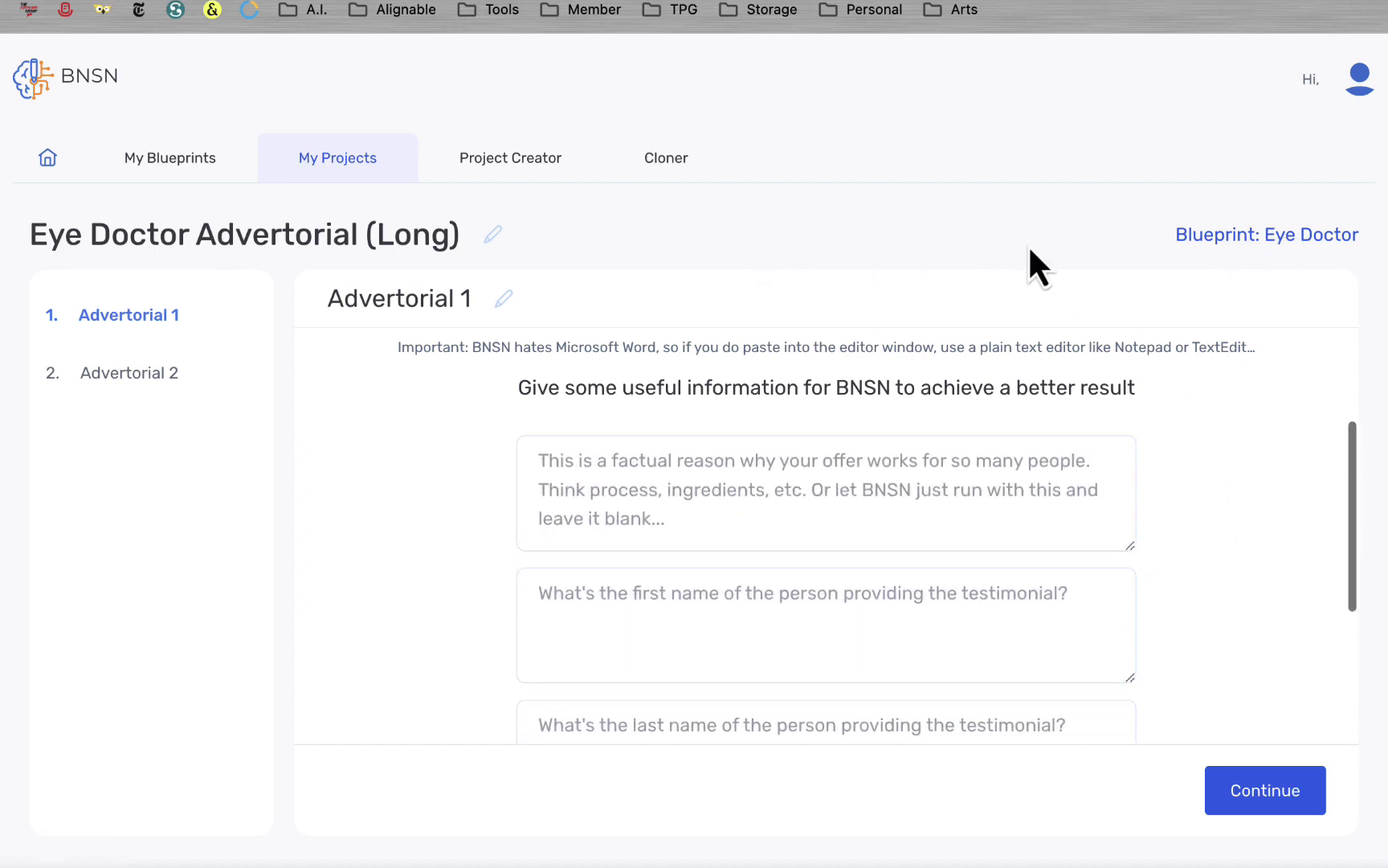
right_click(1273, 238)
left_click(1171, 249)
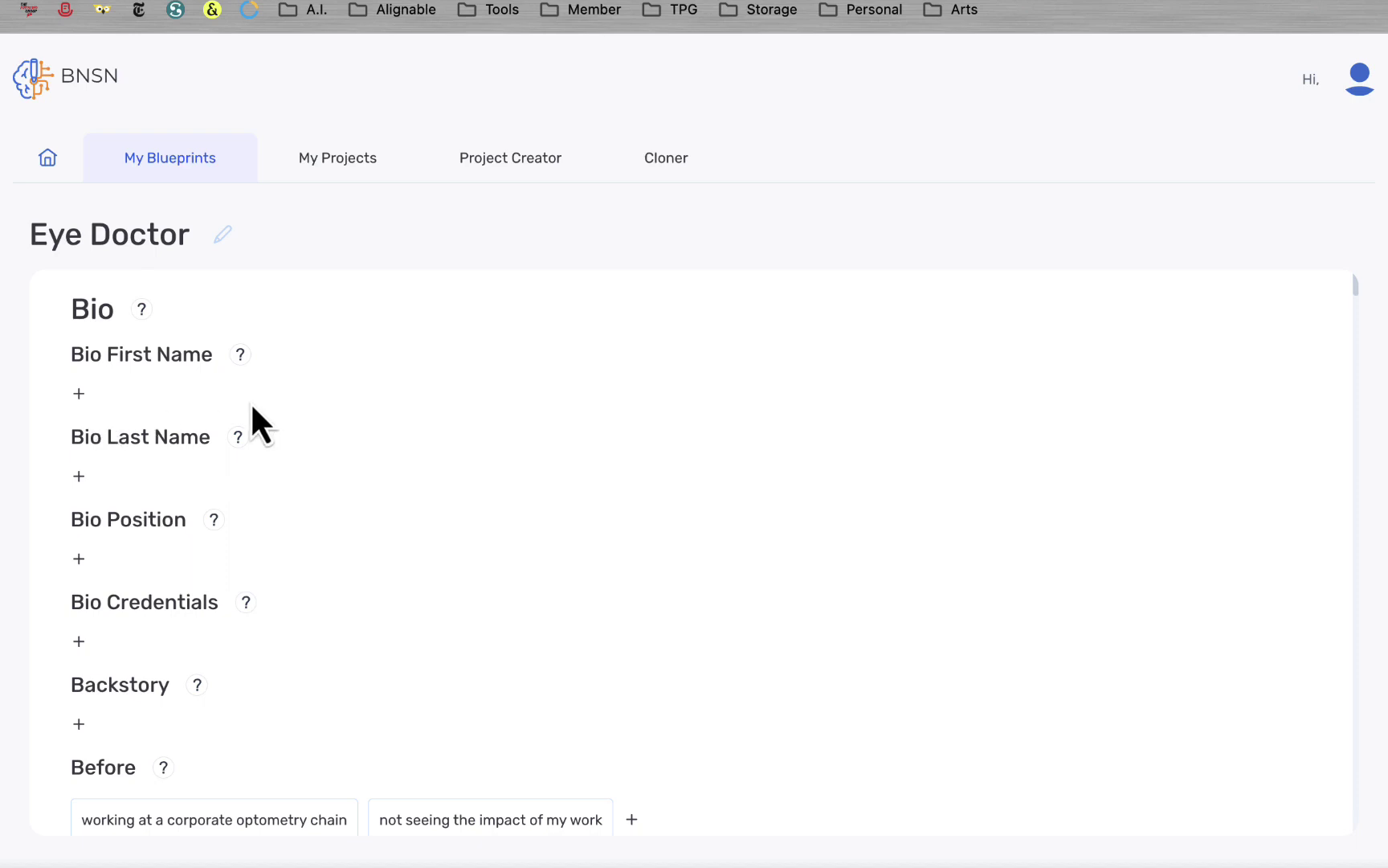
- Add the person's first name as a Bio First Name entry in the Eye Doctor blueprint and save it
scroll(254, 405, "down", 1)
left_click(79, 361)
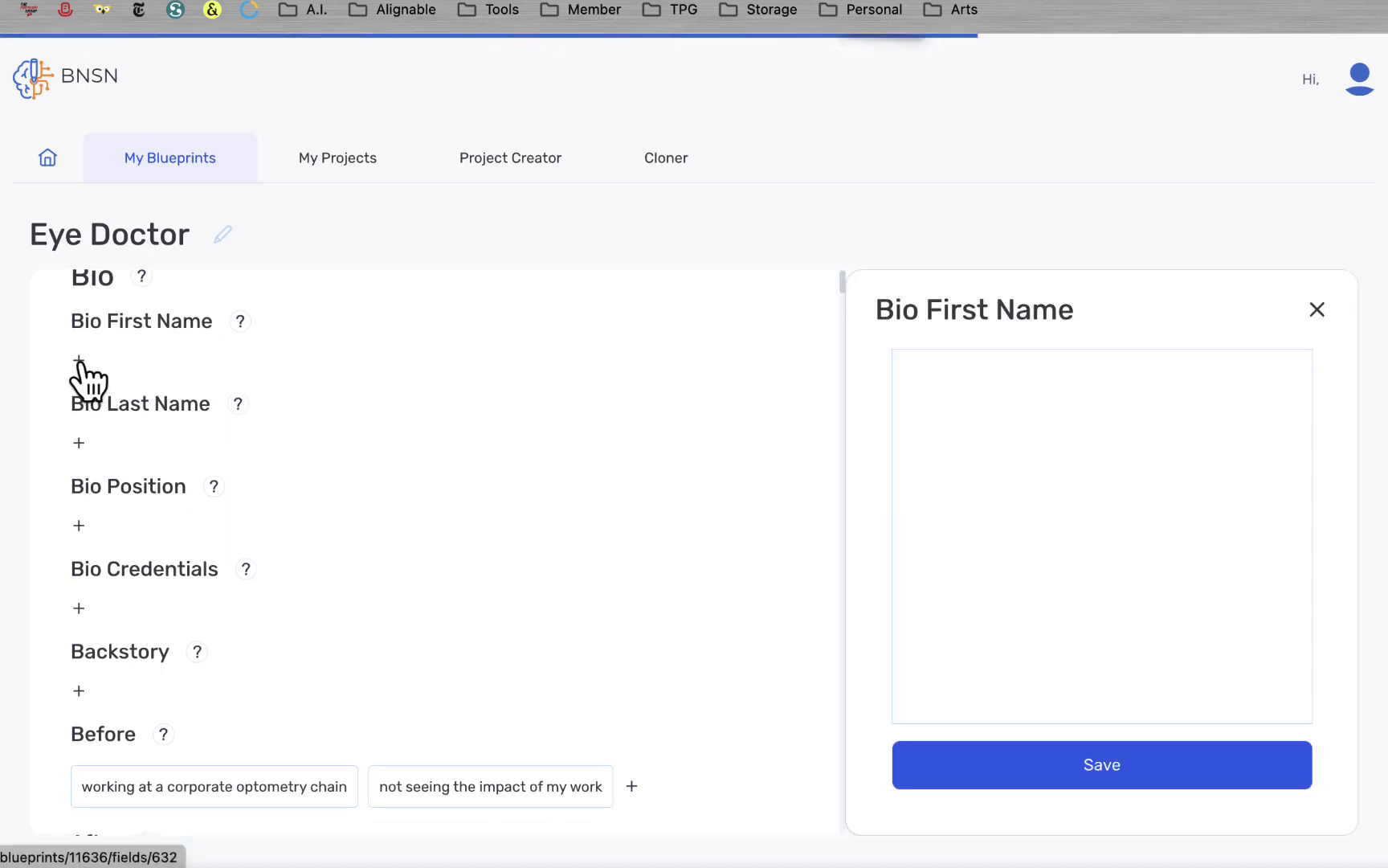
left_click(999, 438)
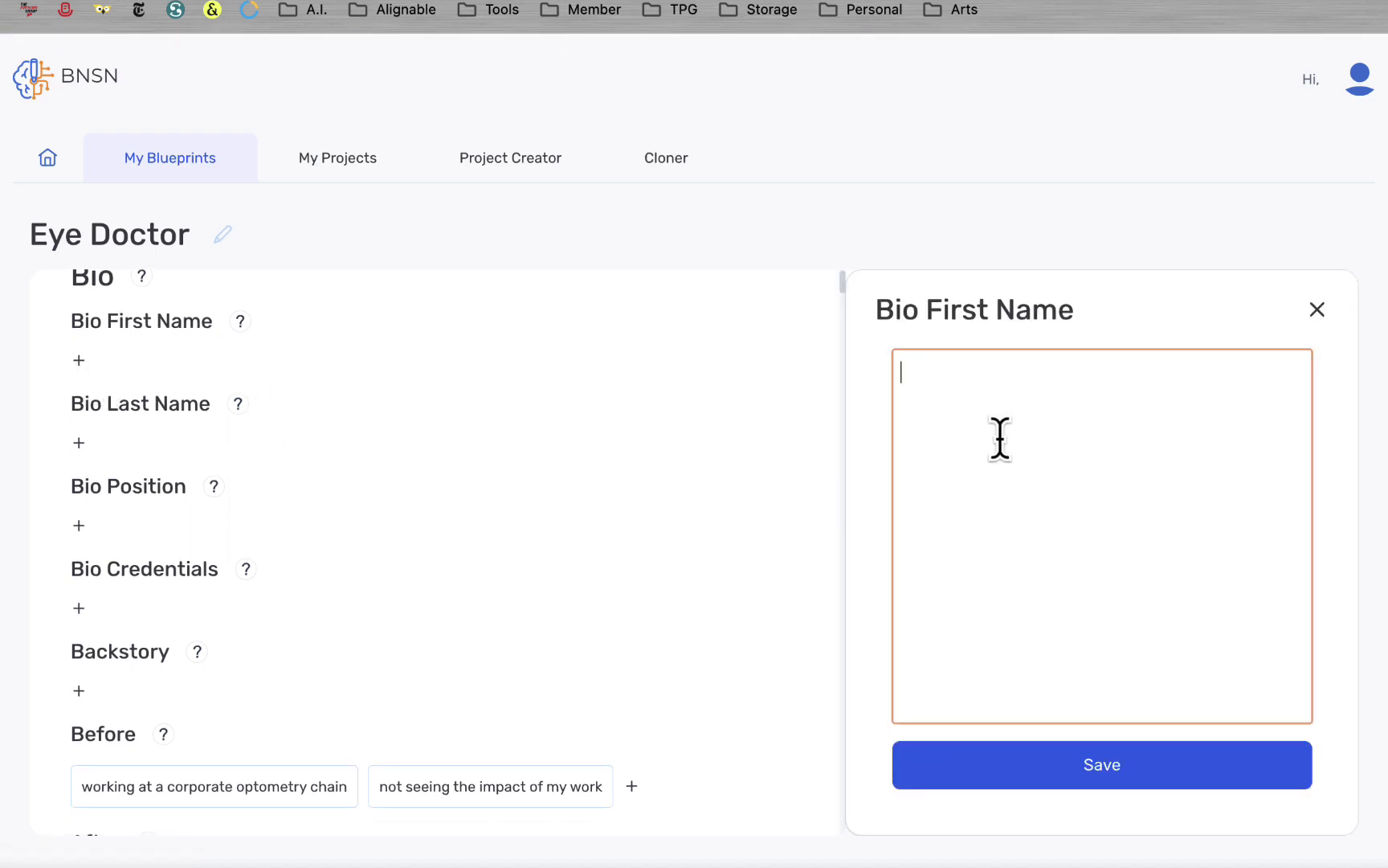
type("John")
left_click(1062, 786)
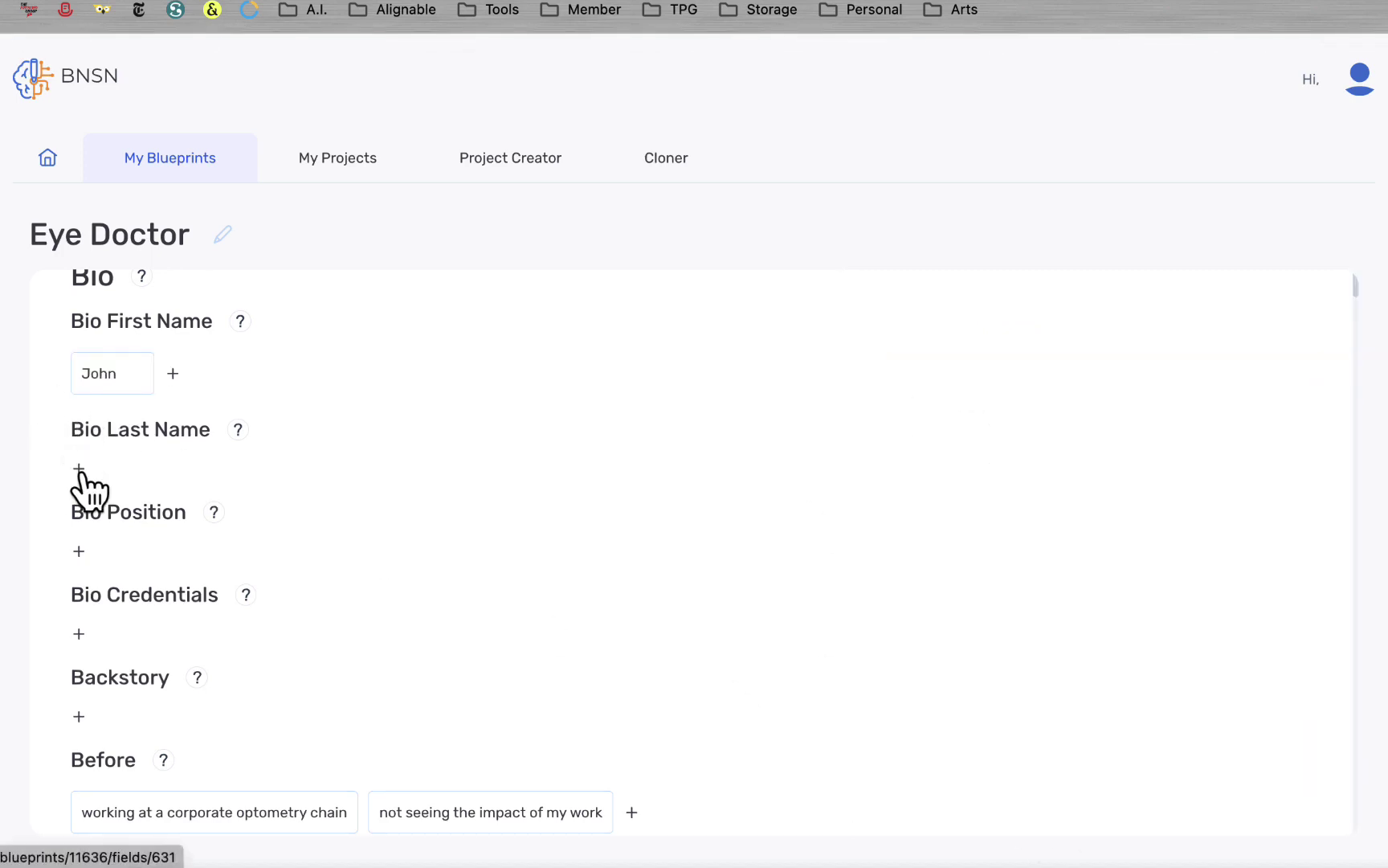
- Add the person's last name as a Bio Last Name entry in the Eye Doctor blueprint and save it
left_click(78, 468)
left_click(1018, 414)
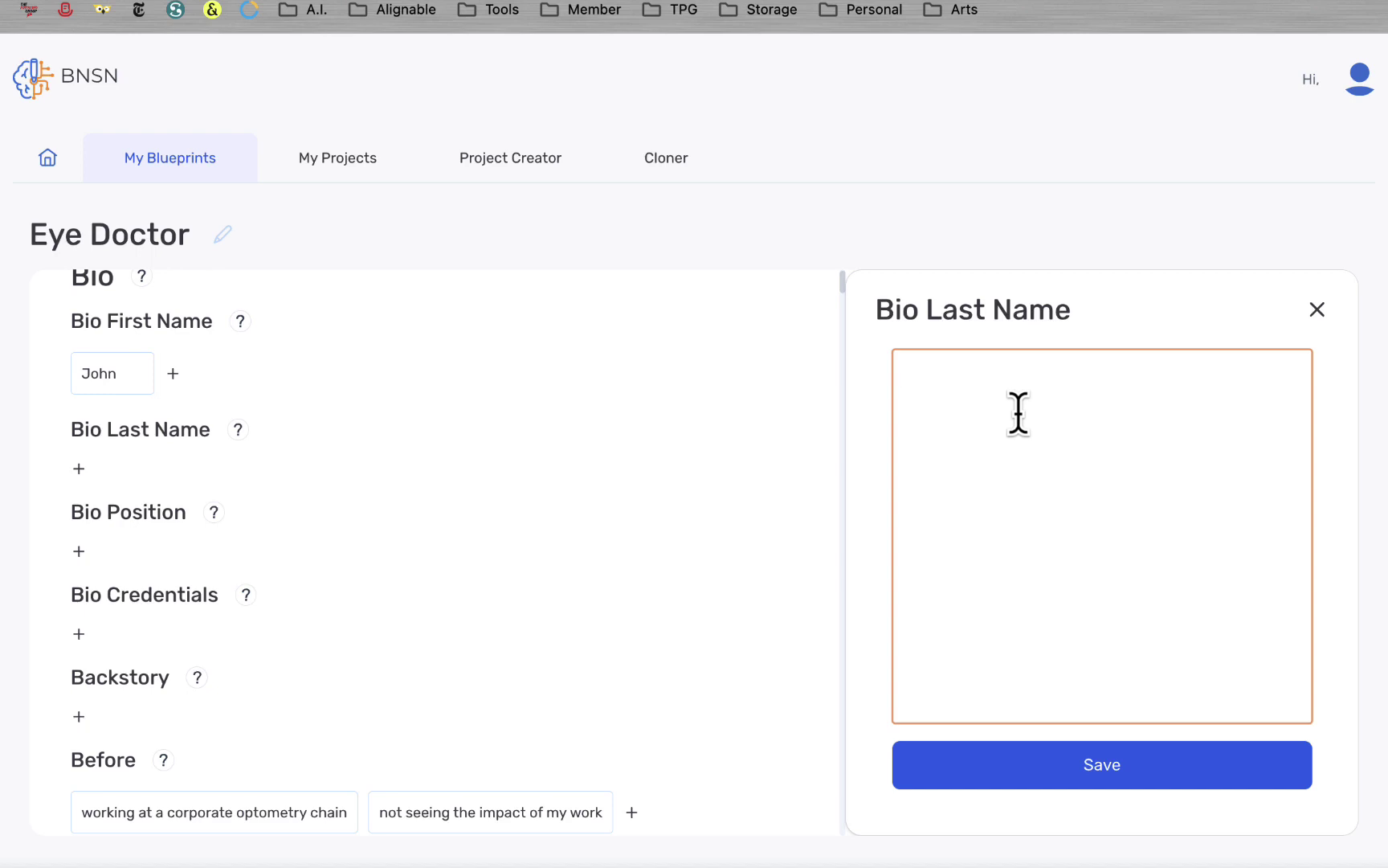
type("Smith")
key("BackSpace")
key("BackSpace")
key("BackSpace")
type("oythe")
left_click(1094, 775)
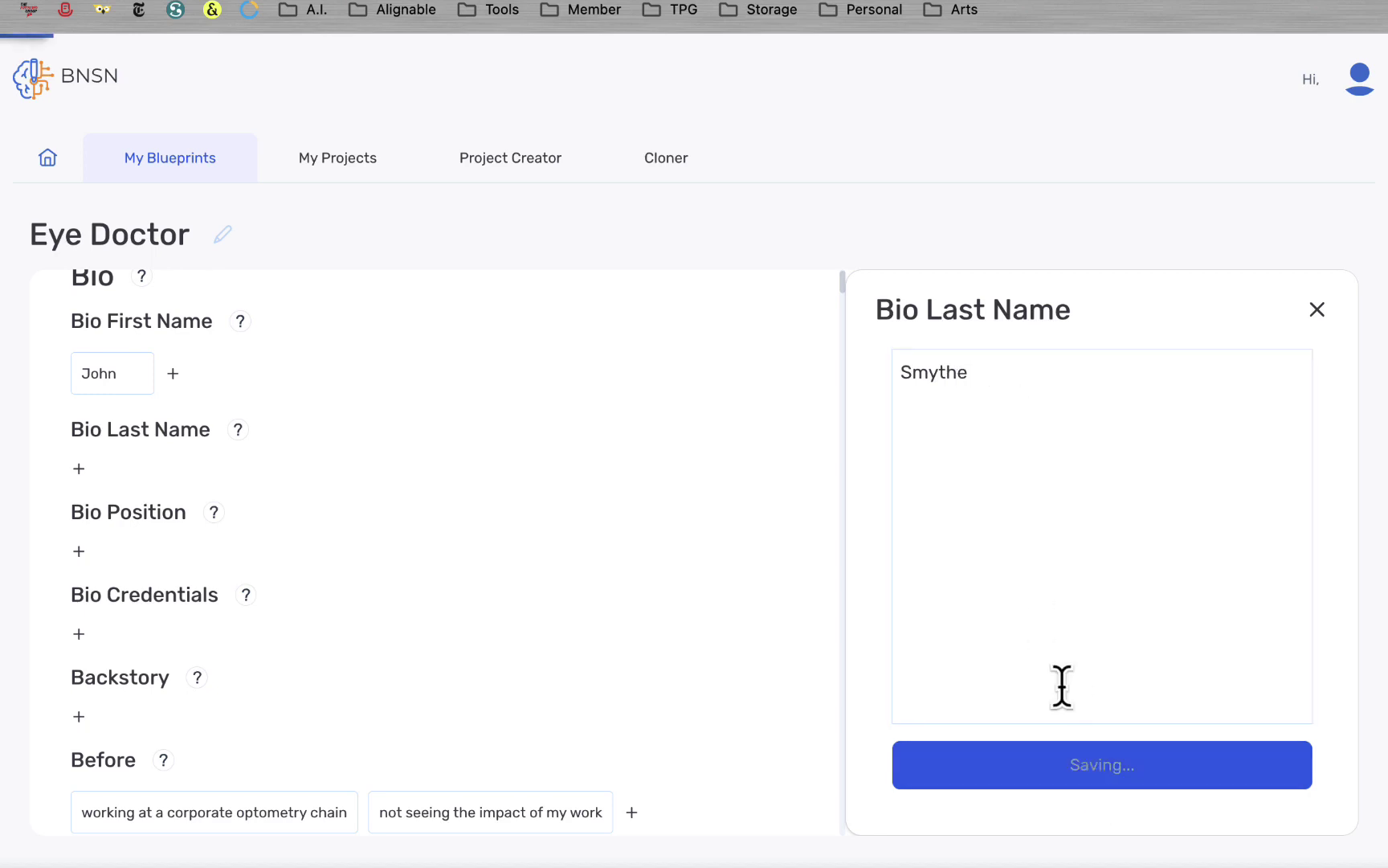
scroll(191, 604, "down", 3)
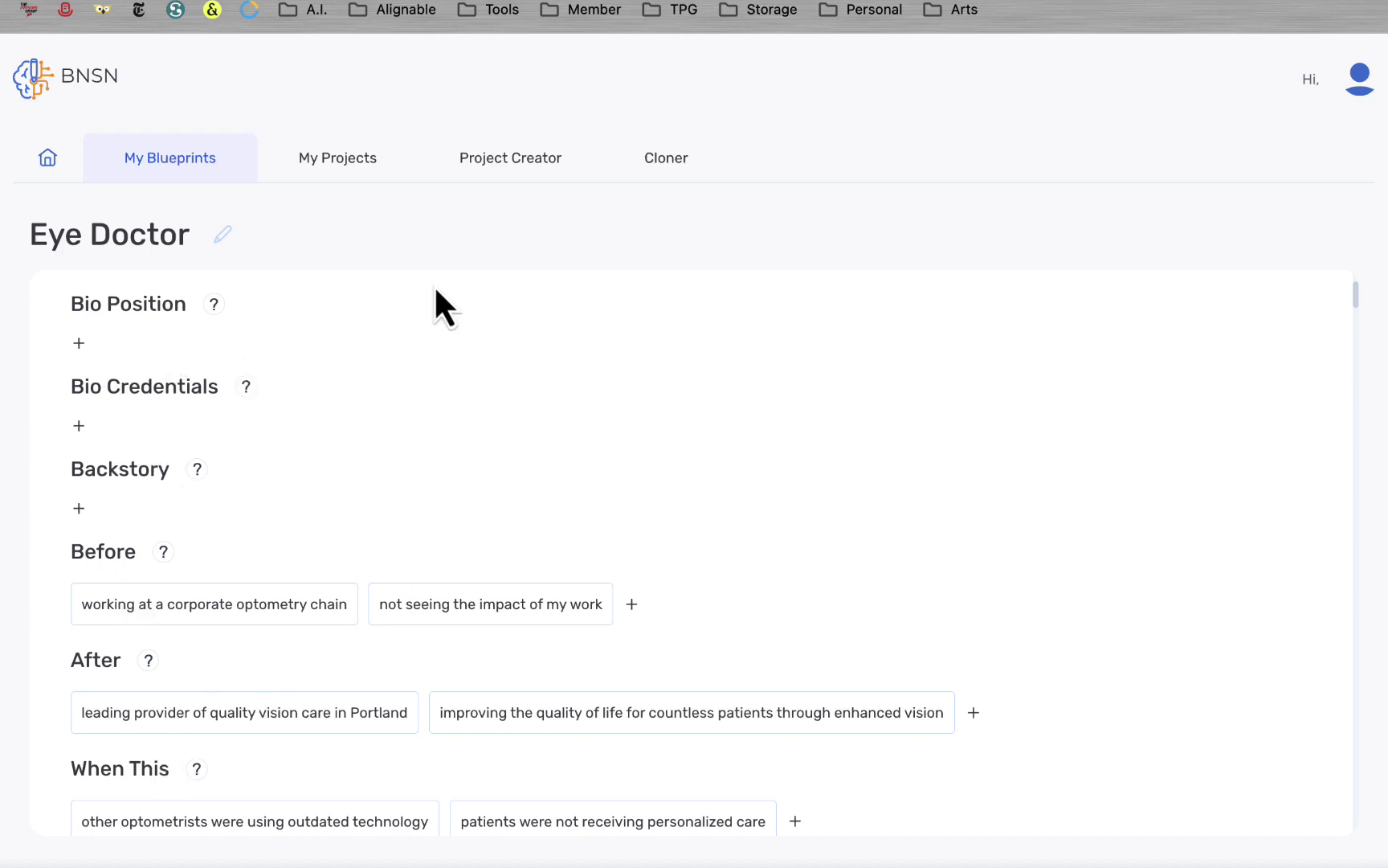
scroll(383, 505, "up", 3)
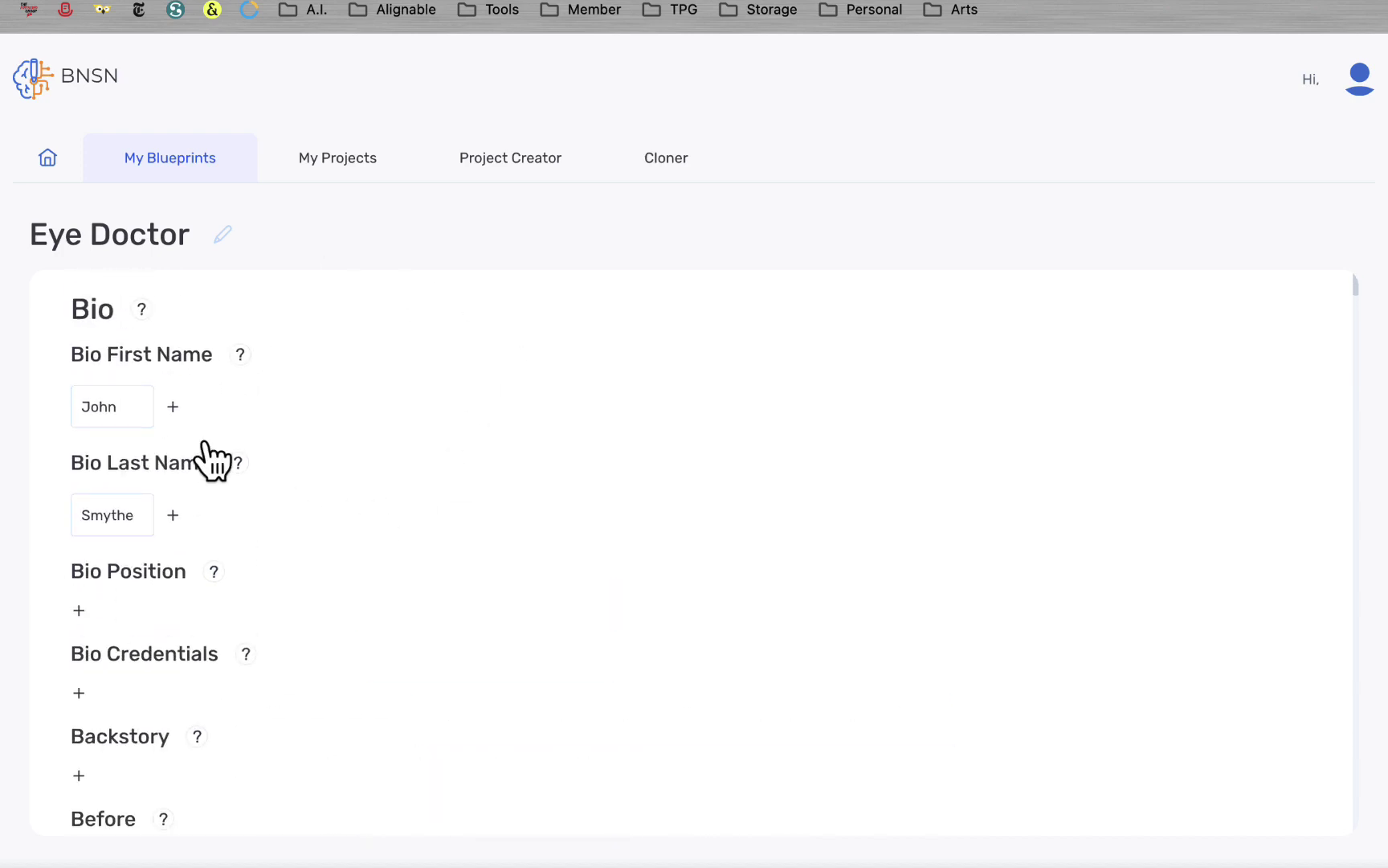
- Return to the Eye Doctor Advertorial (Long) project and generate Advertorial 1 with all the optional information fields left blank
left_click(554, 170)
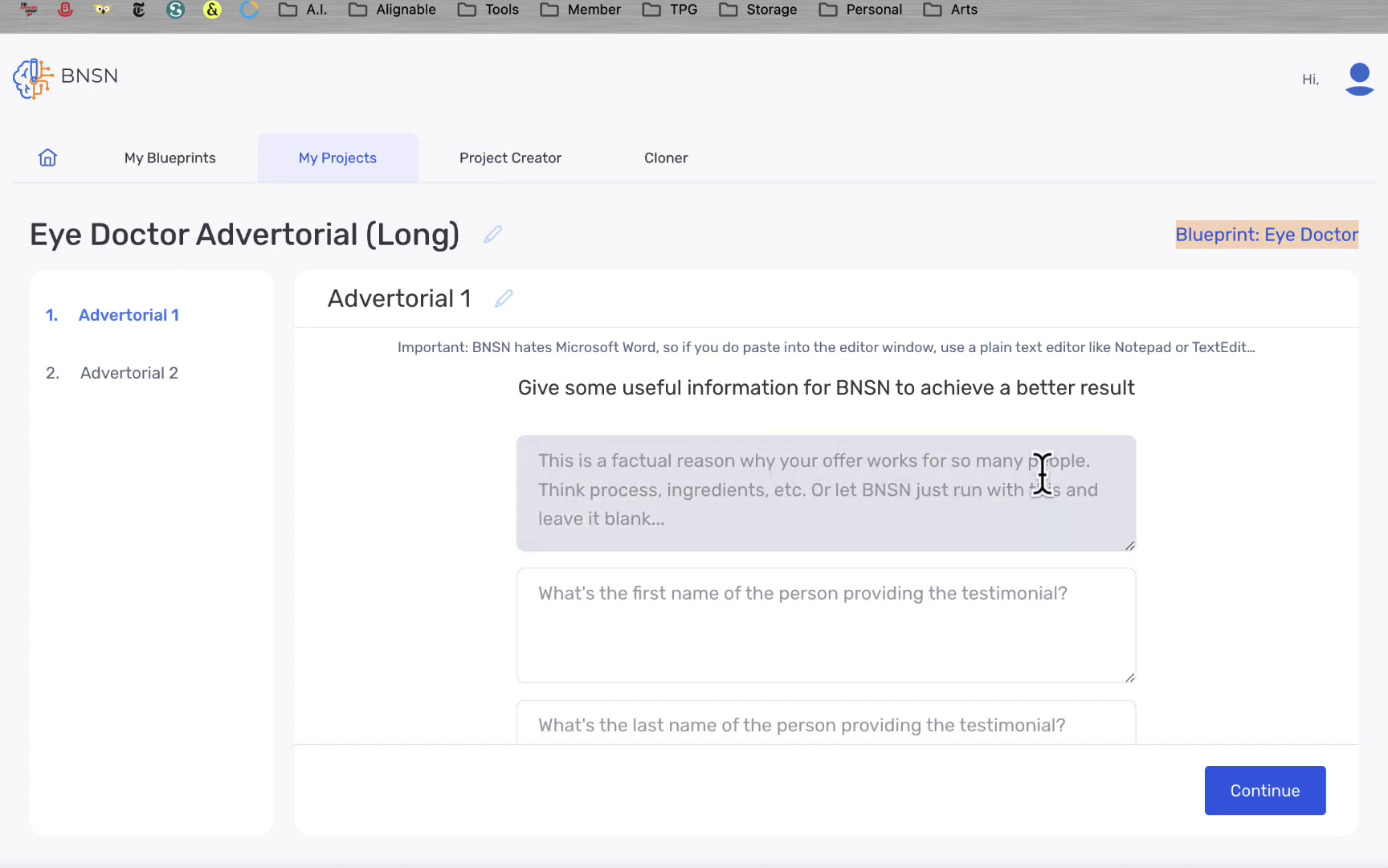
scroll(641, 614, "down", 3)
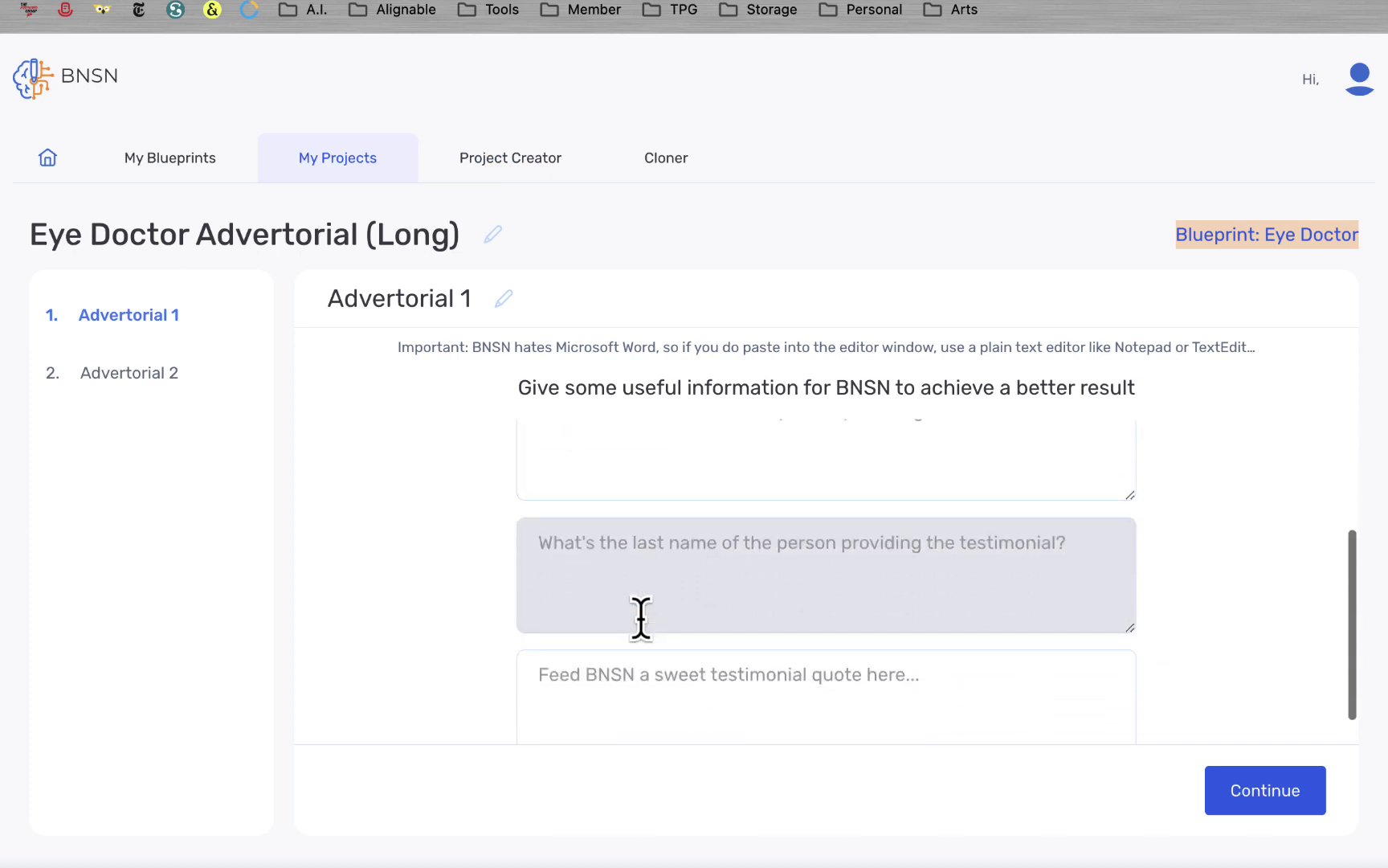
scroll(756, 636, "up", 3)
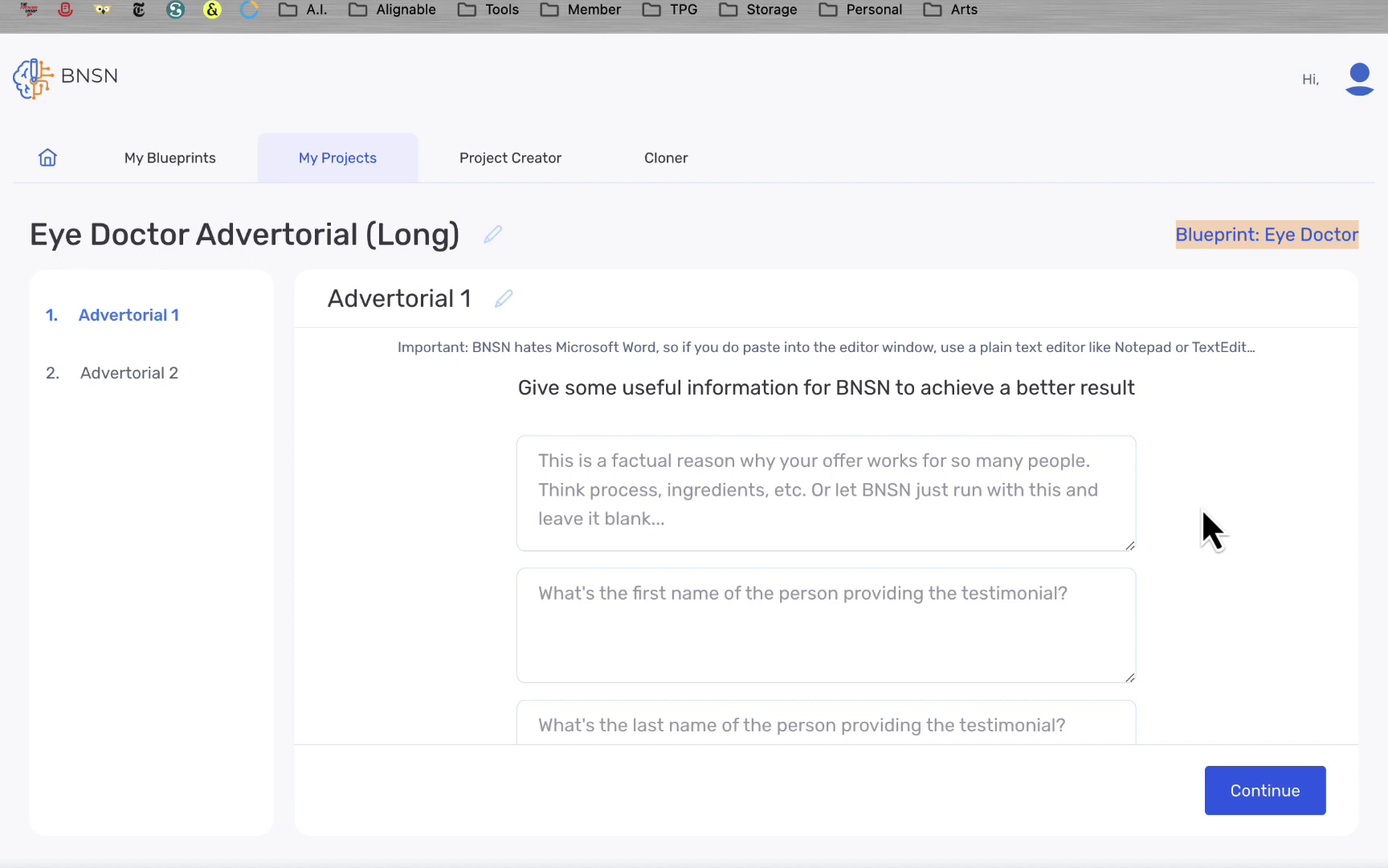
scroll(1032, 611, "down", 3)
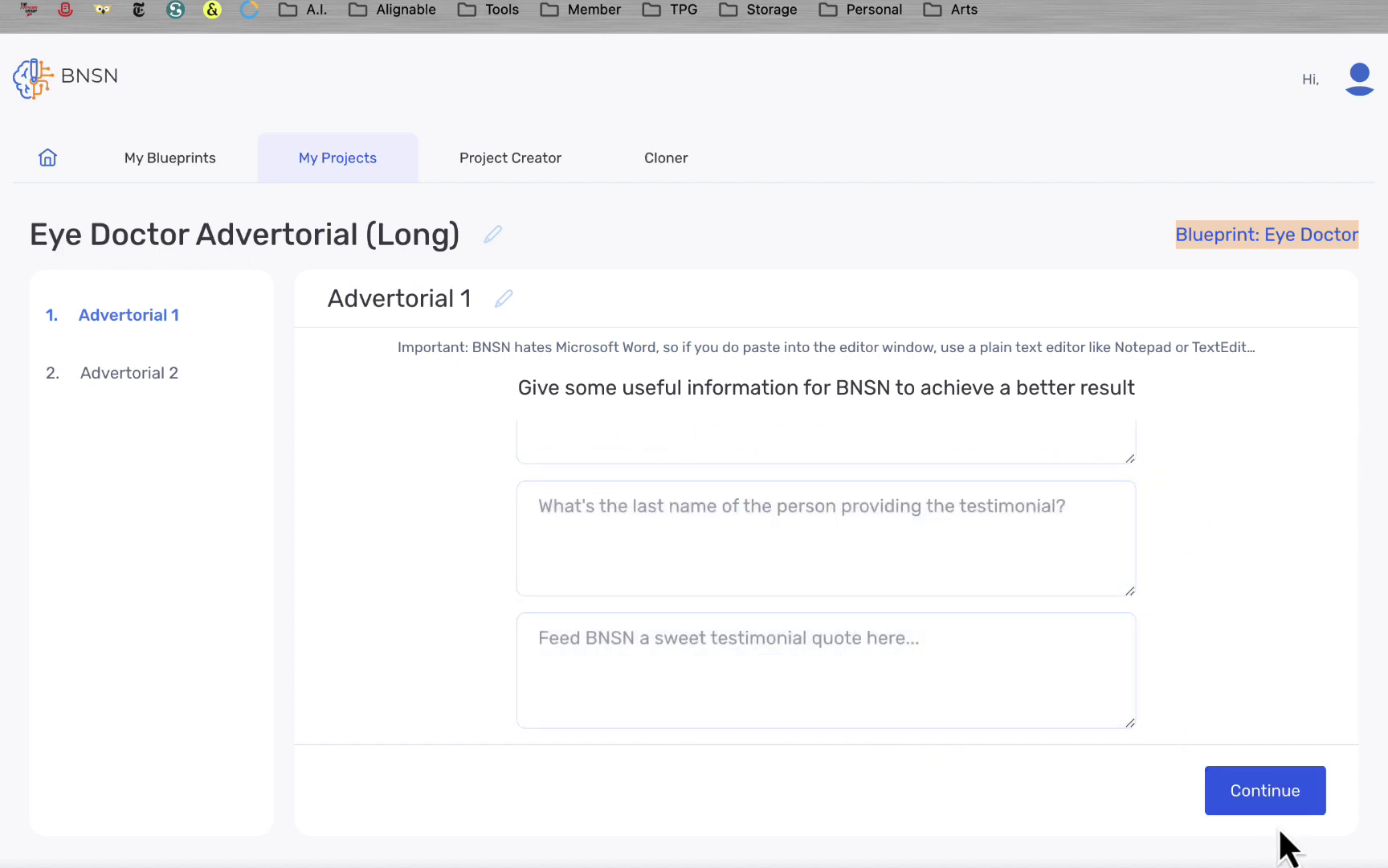
left_click(1277, 796)
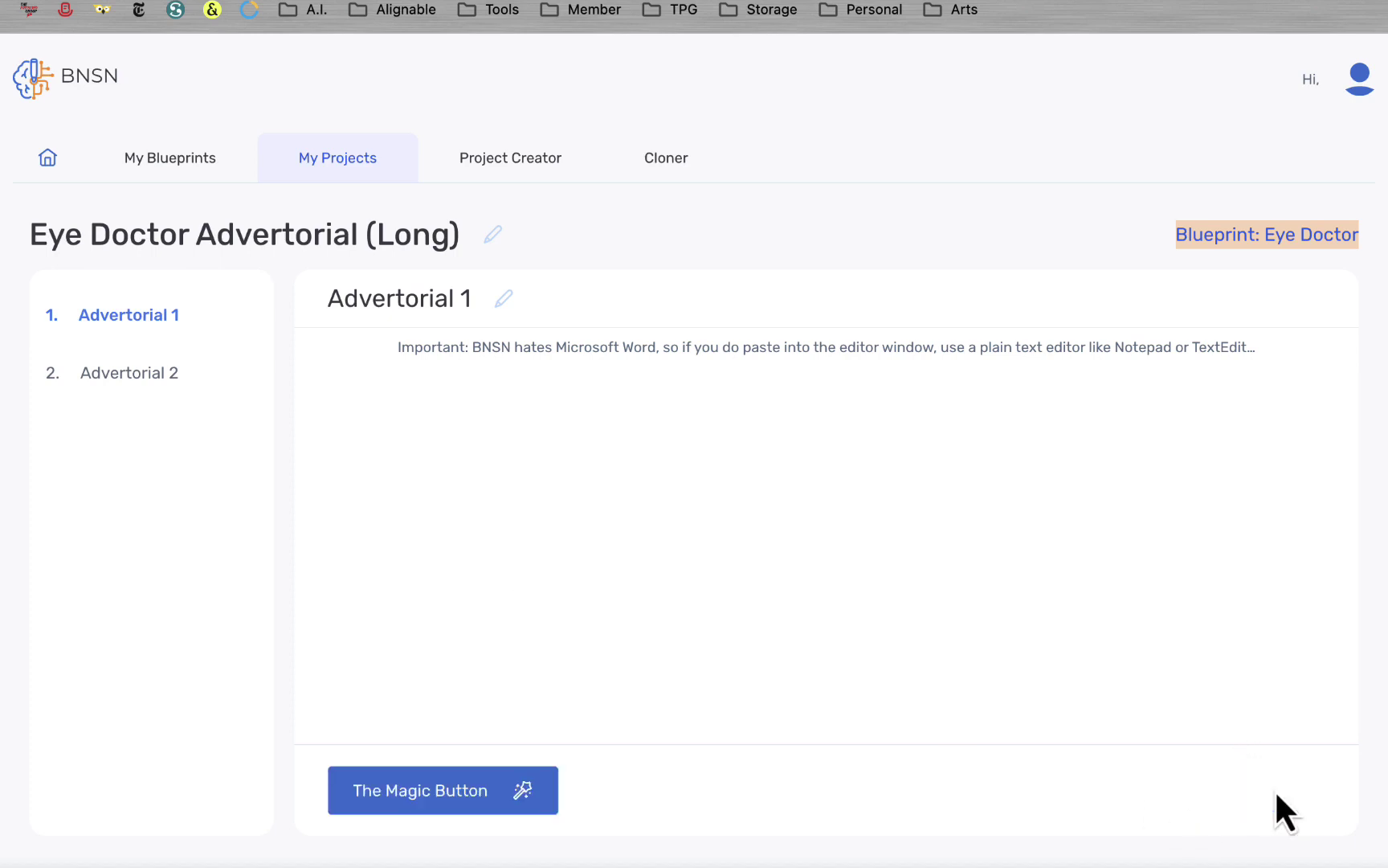
left_click(480, 799)
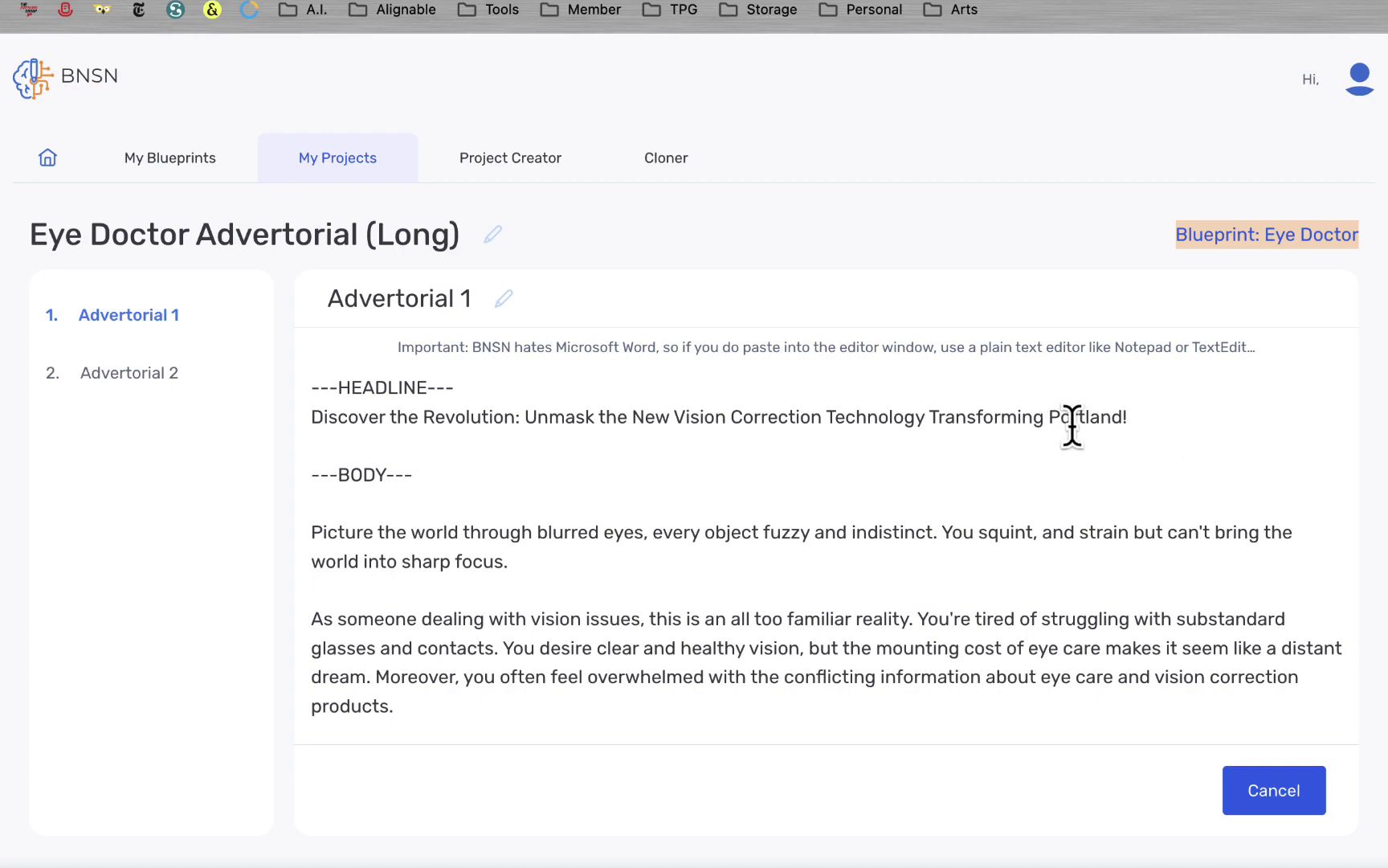
- Look through the Eye Doctor blueprint's bio and offer entries, and return to the advertorial project
left_click(1267, 234)
scroll(345, 498, "down", 15)
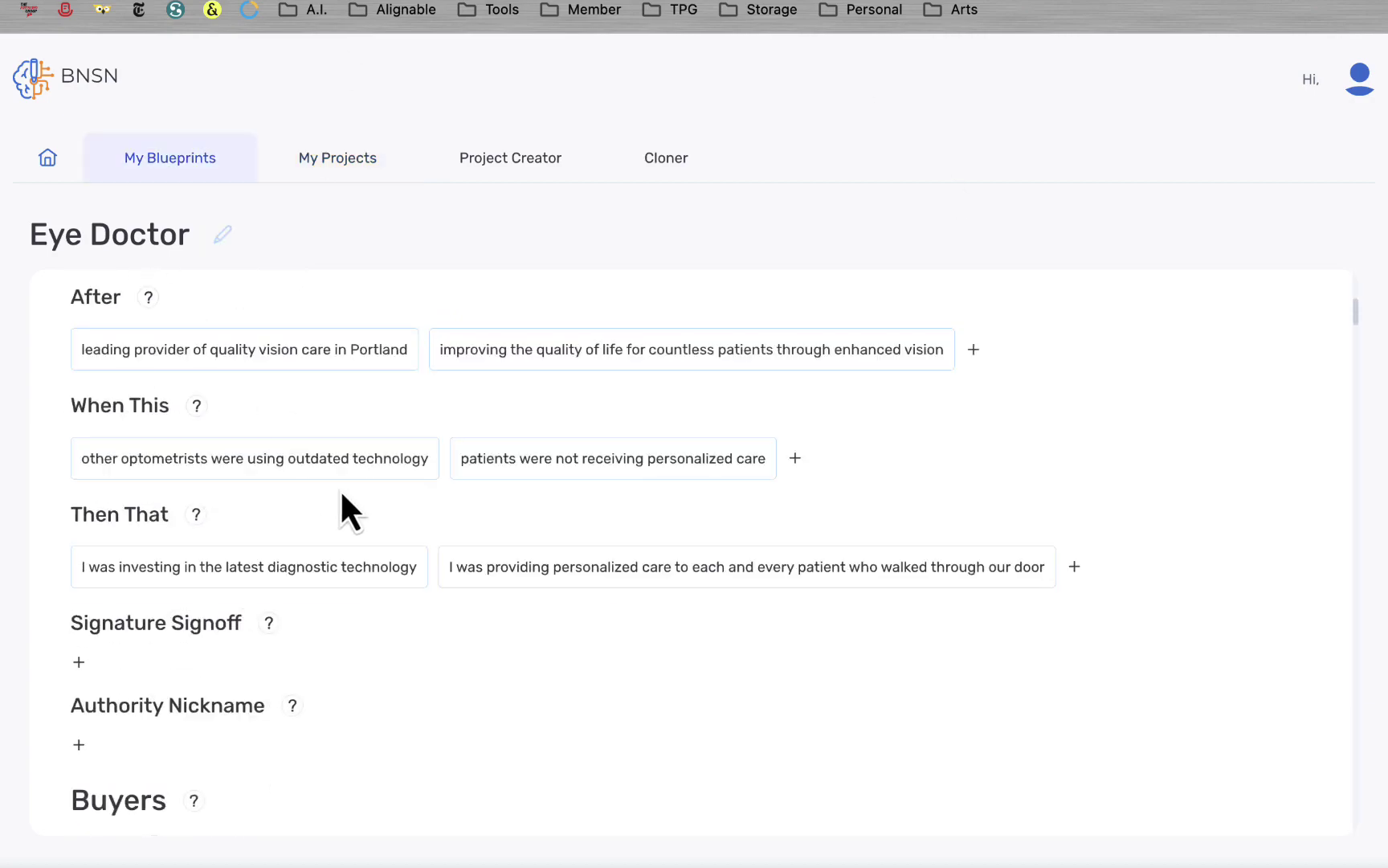
scroll(346, 499, "down", 20)
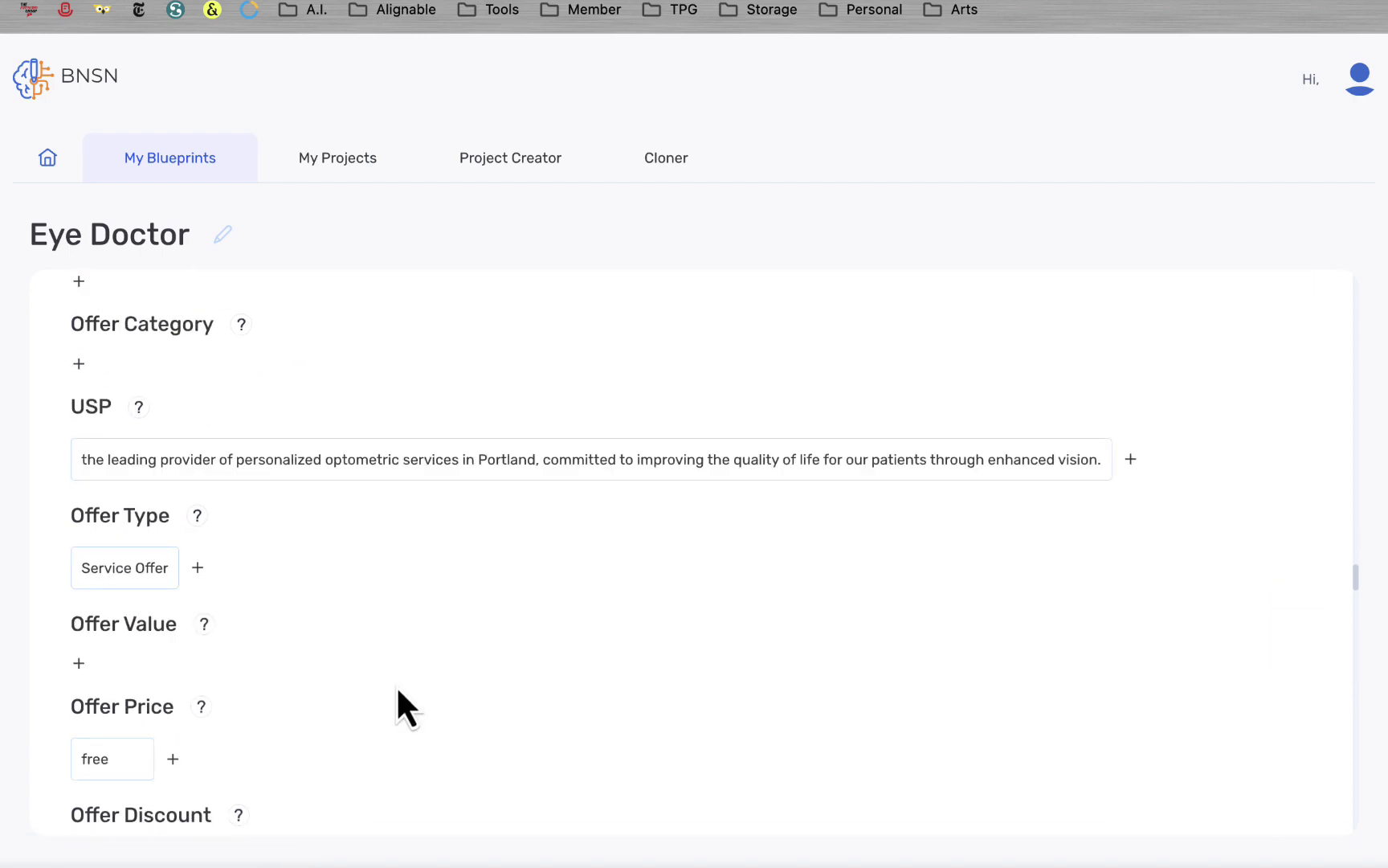
scroll(532, 650, "up", 15)
key("ctrl+shift+Tab")
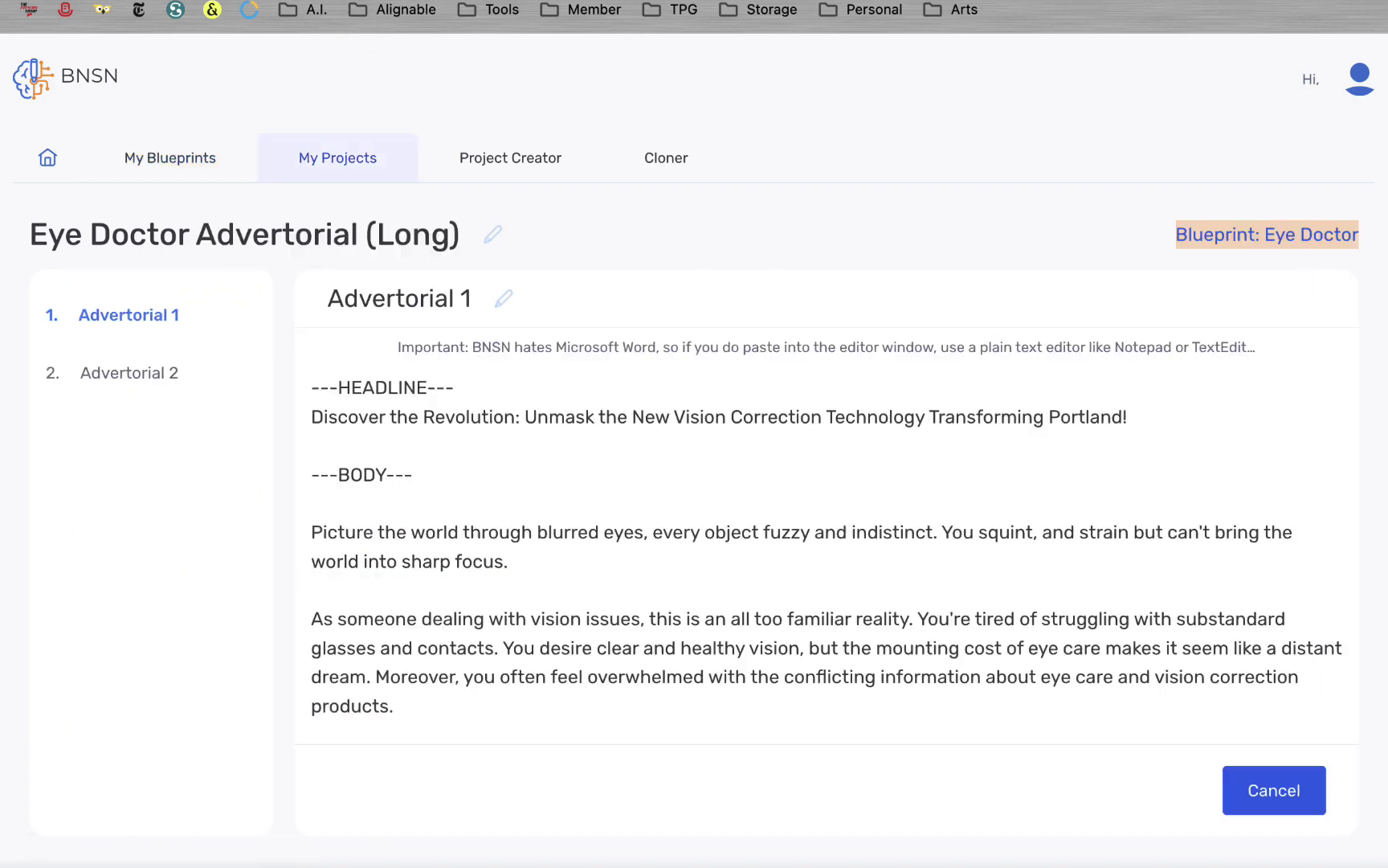
- Read through the text of Advertorial 1 as it is generated, and return to its headline
scroll(430, 649, "down", 3)
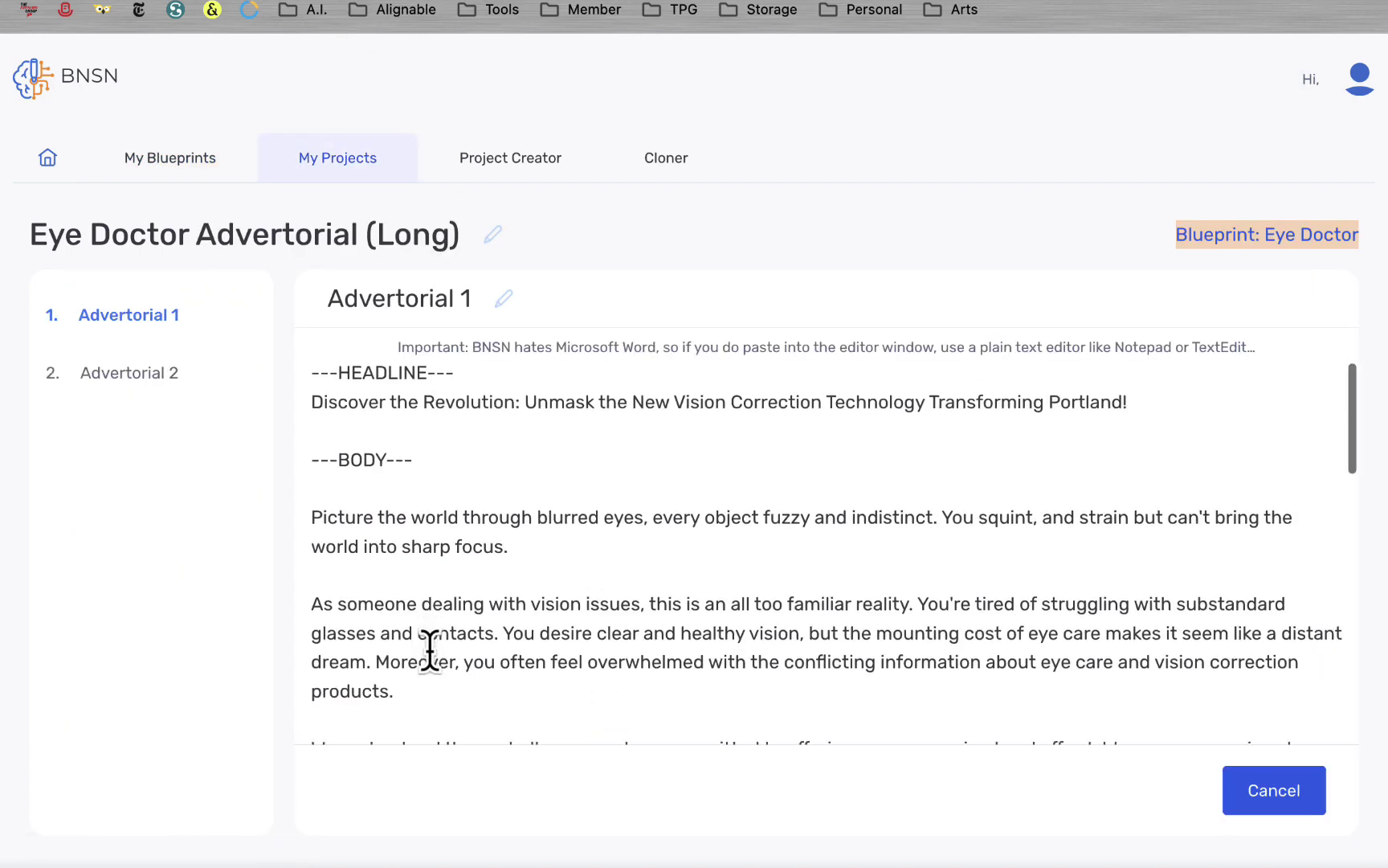
scroll(429, 649, "down", 8)
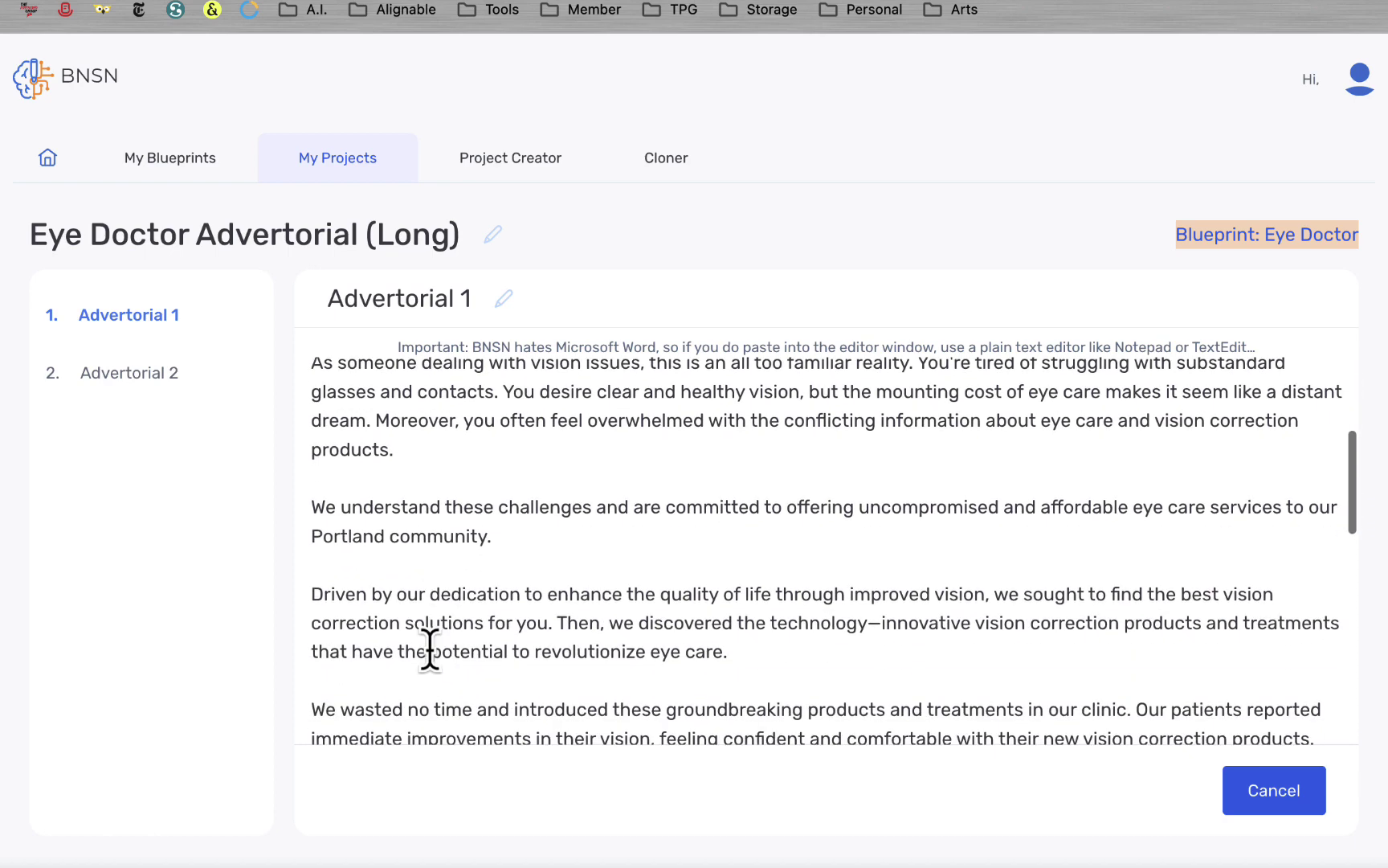
scroll(430, 649, "down", 8)
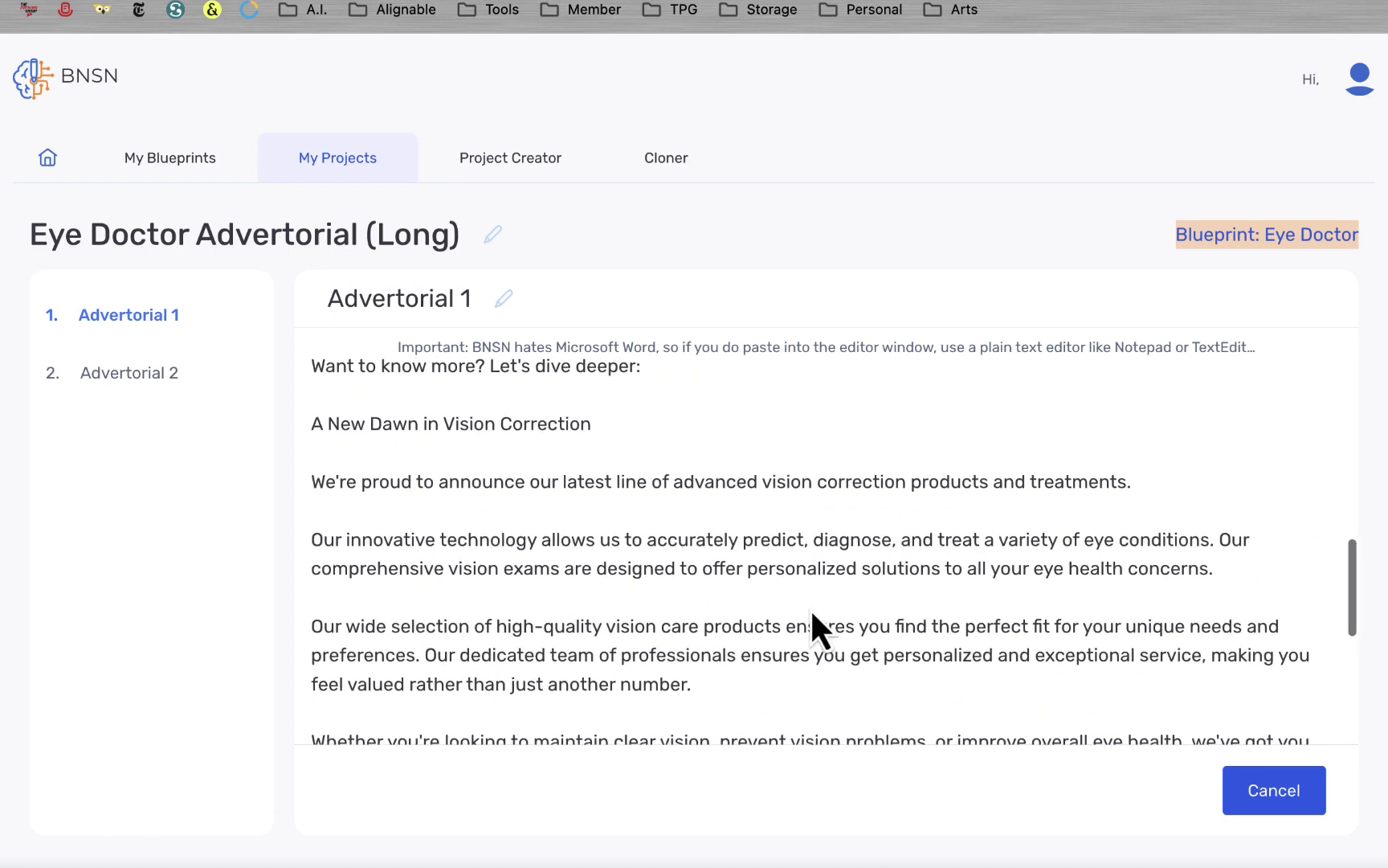
scroll(809, 607, "down", 2)
scroll(809, 608, "down", 10)
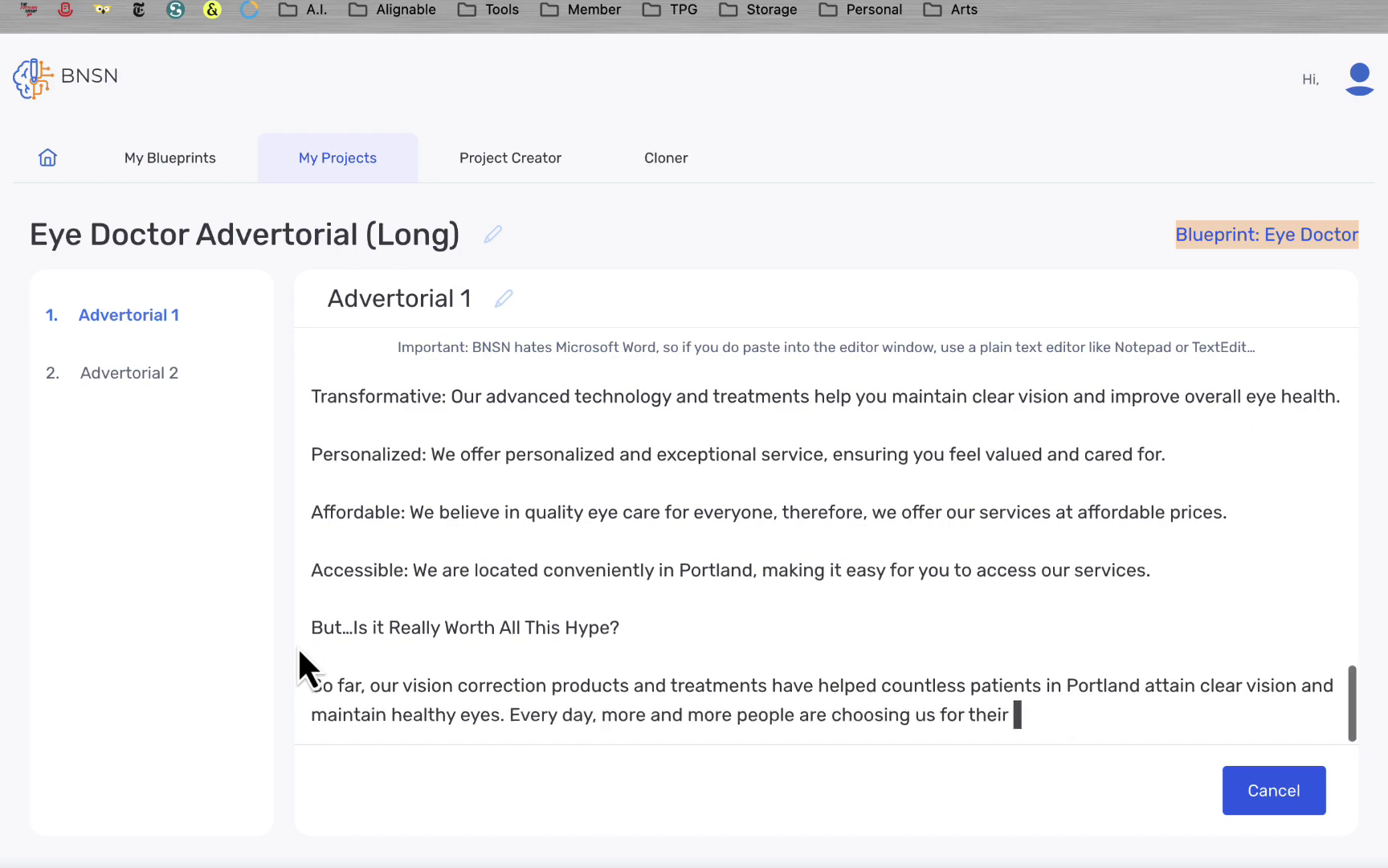
scroll(300, 649, "up", 15)
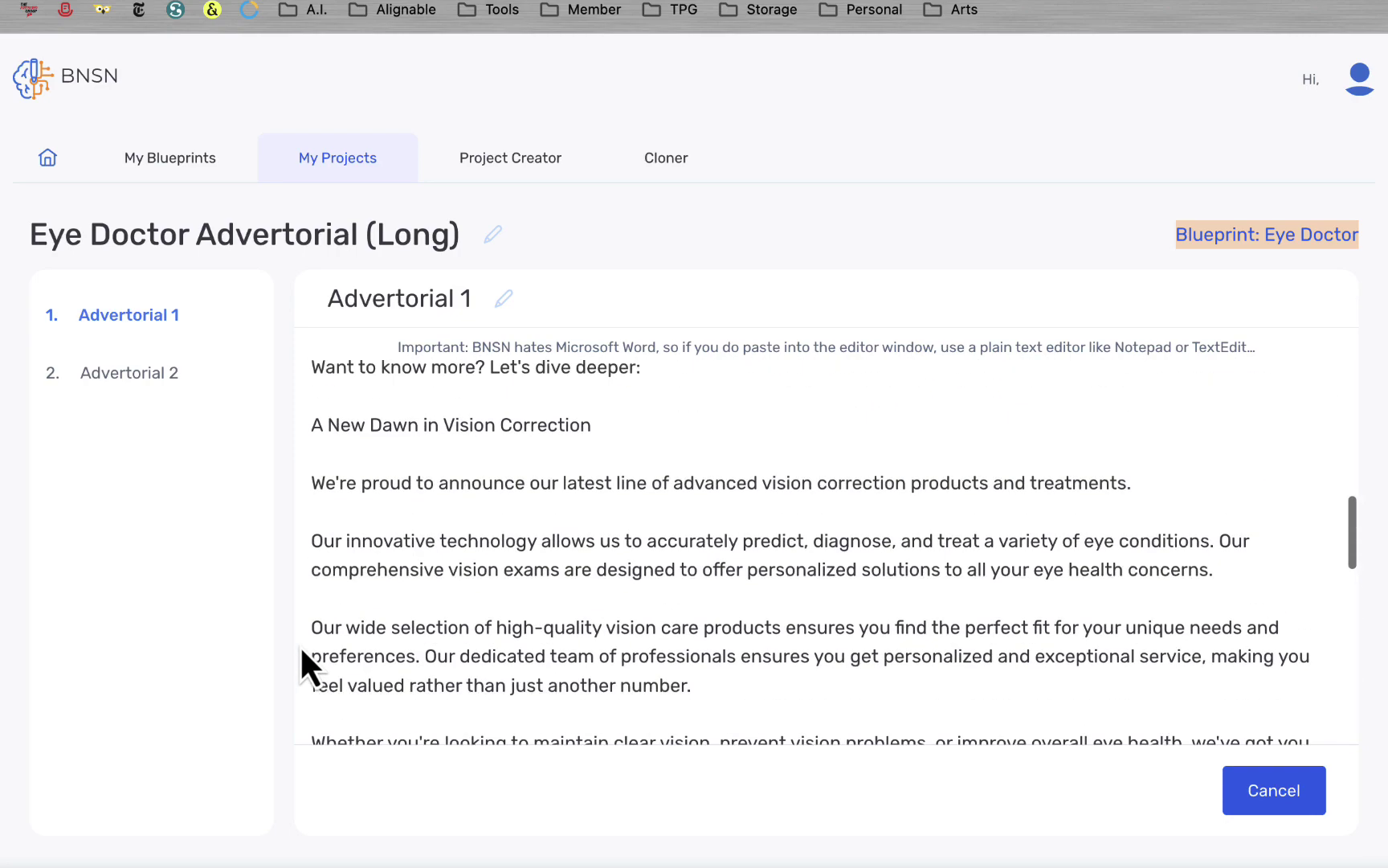
scroll(300, 644, "up", 5)
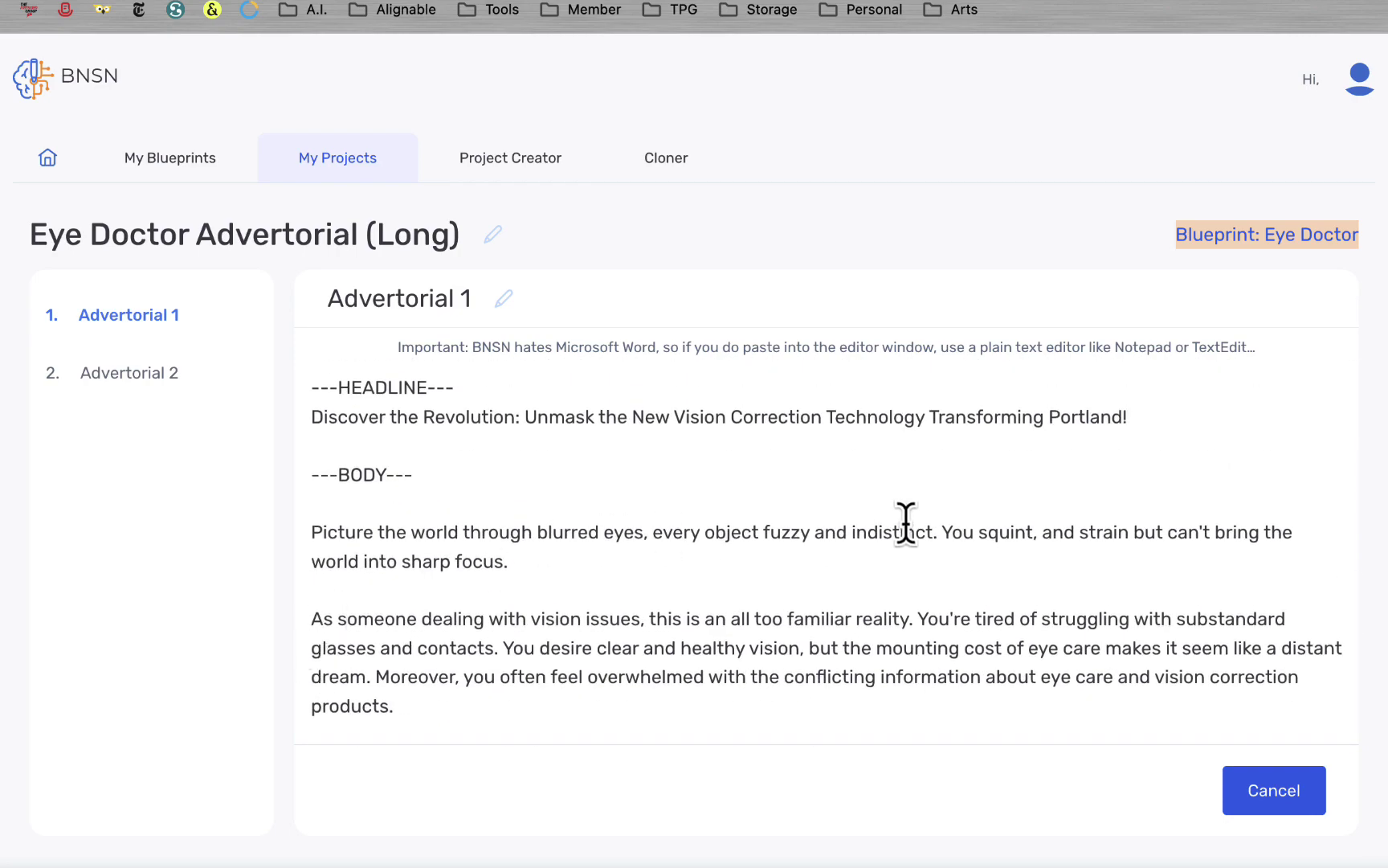
left_click(228, 604)
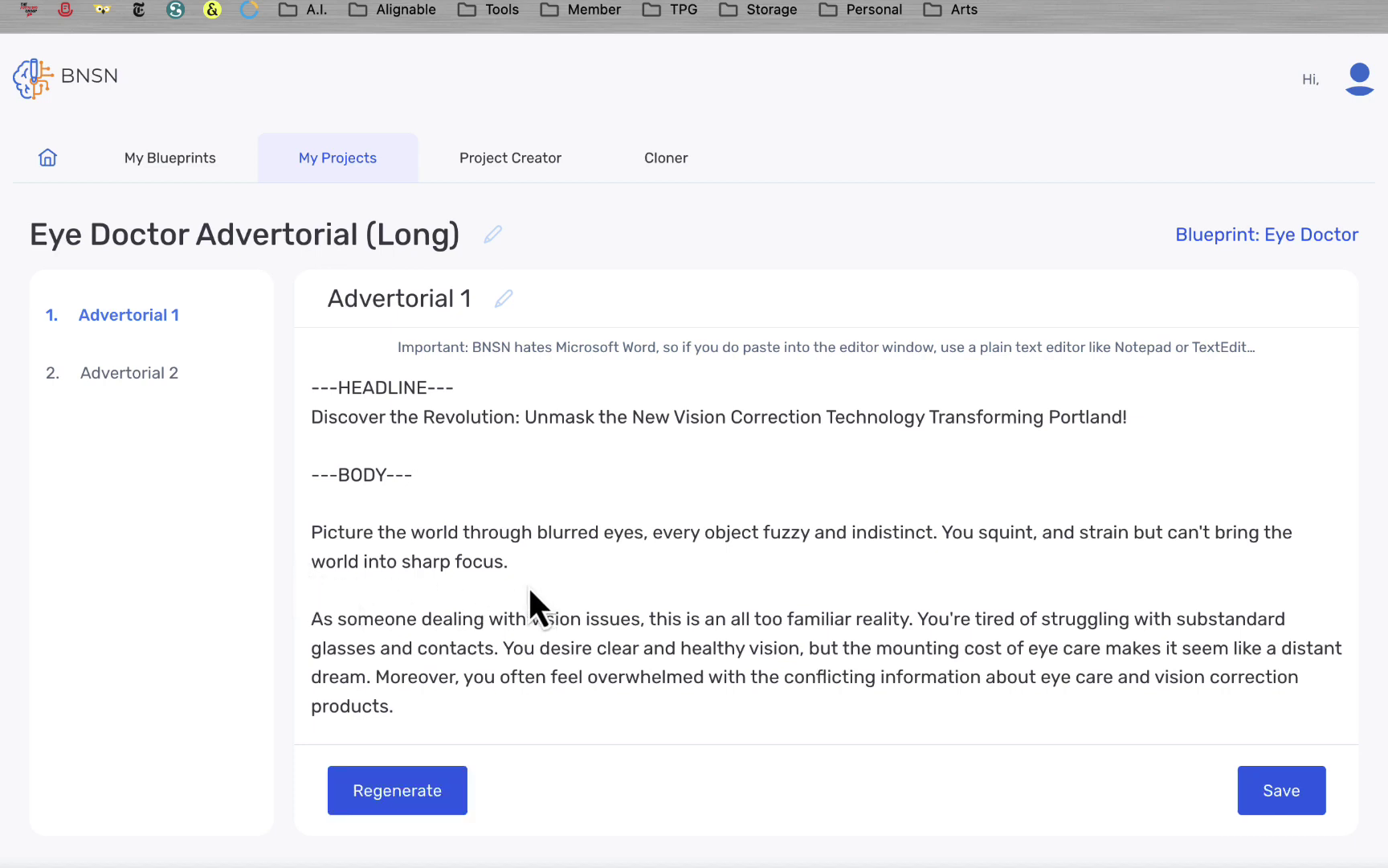
- Review the completed Advertorial 1 from its opening through the product and benefit sections down to the patient testimonials
scroll(531, 584, "down", 15)
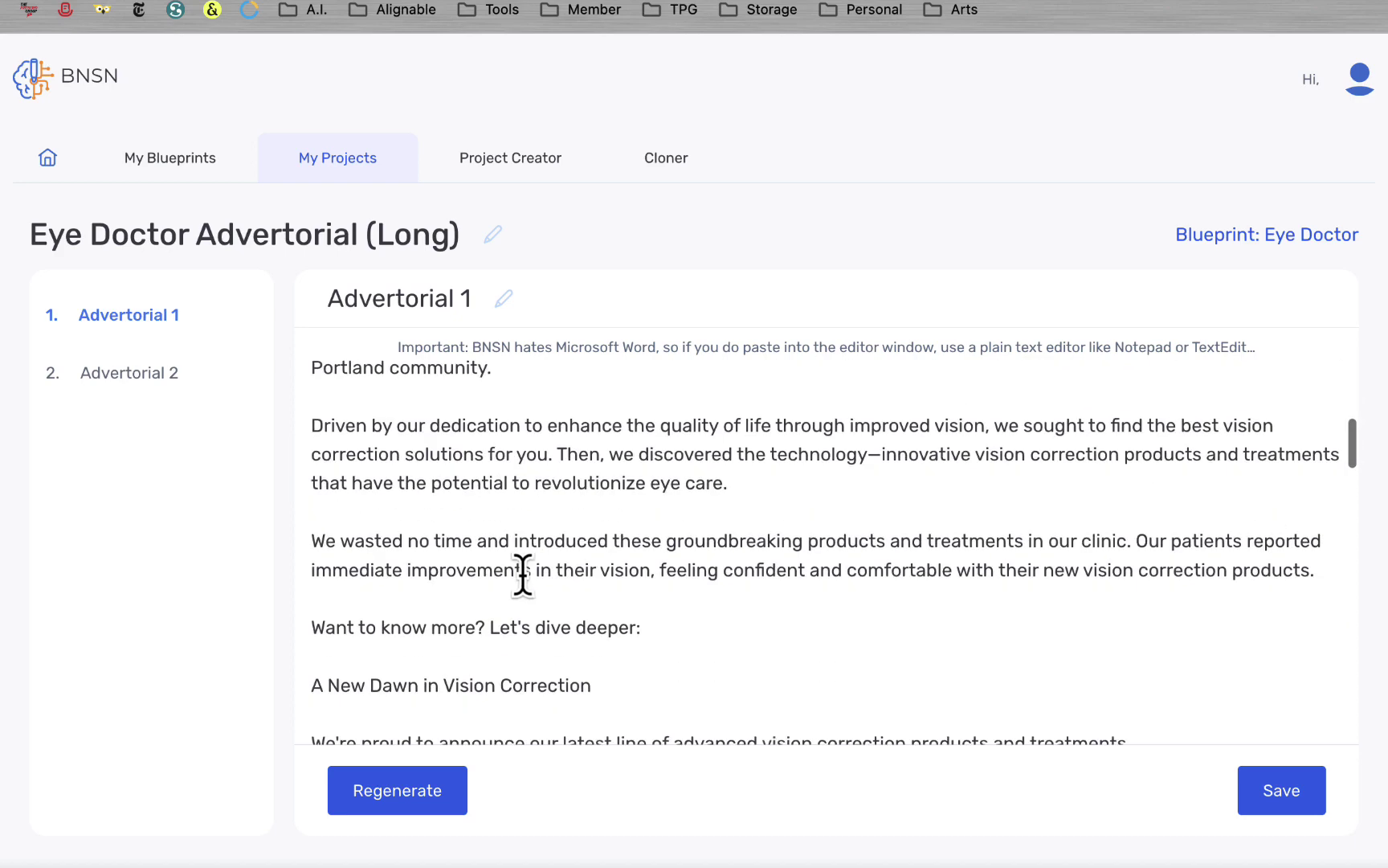
scroll(525, 584, "down", 5)
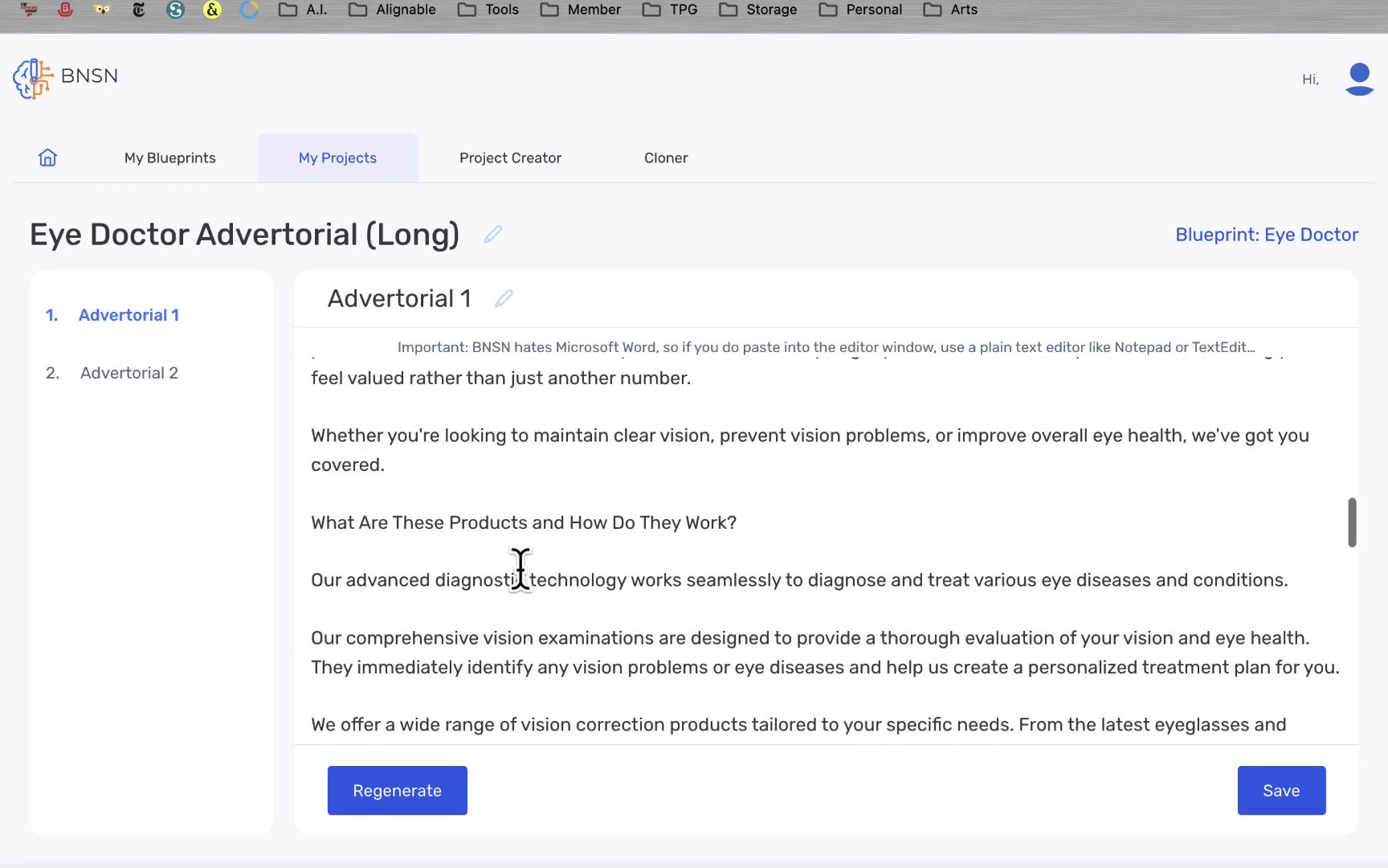
scroll(730, 629, "down", 9)
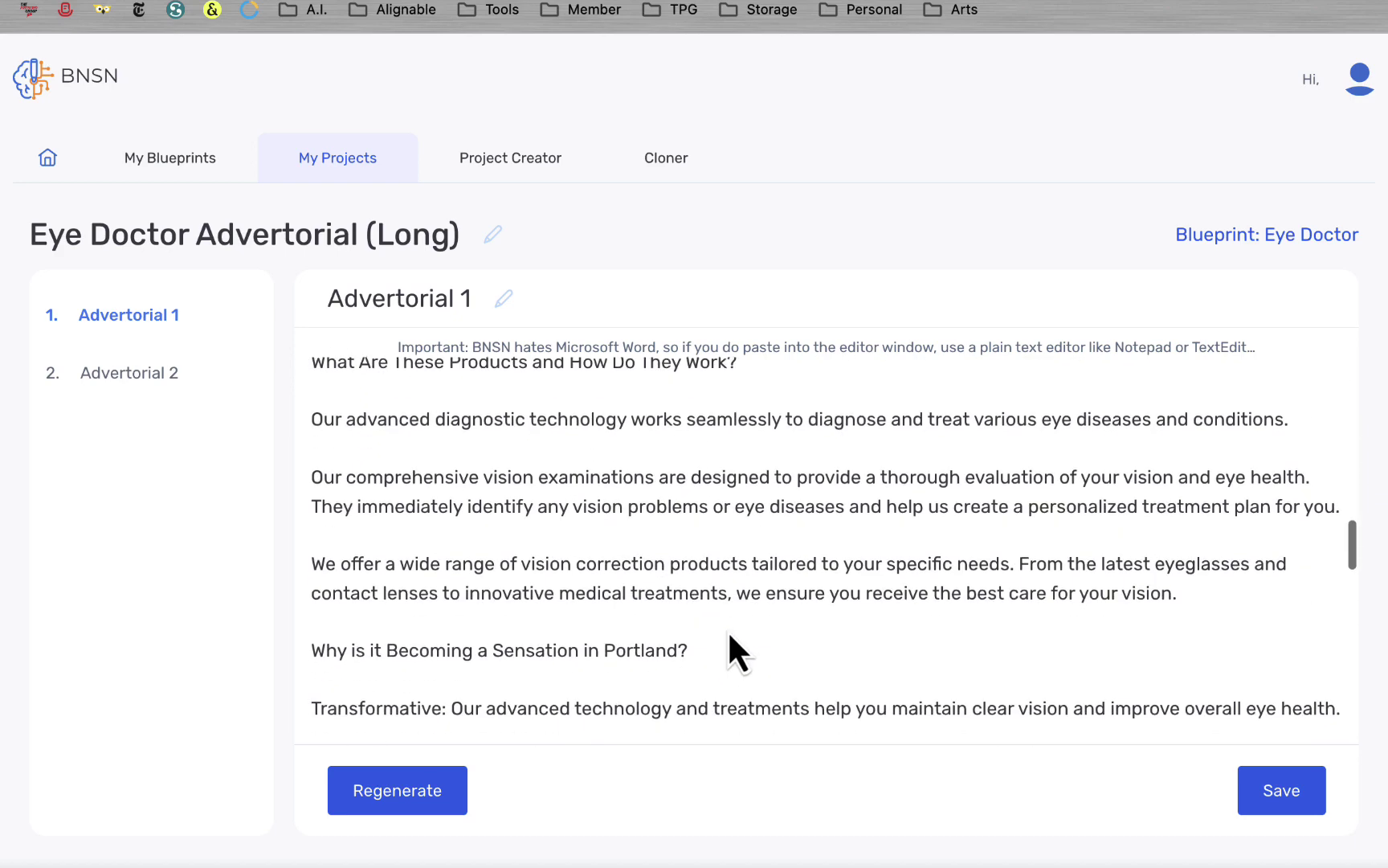
scroll(726, 628, "down", 1)
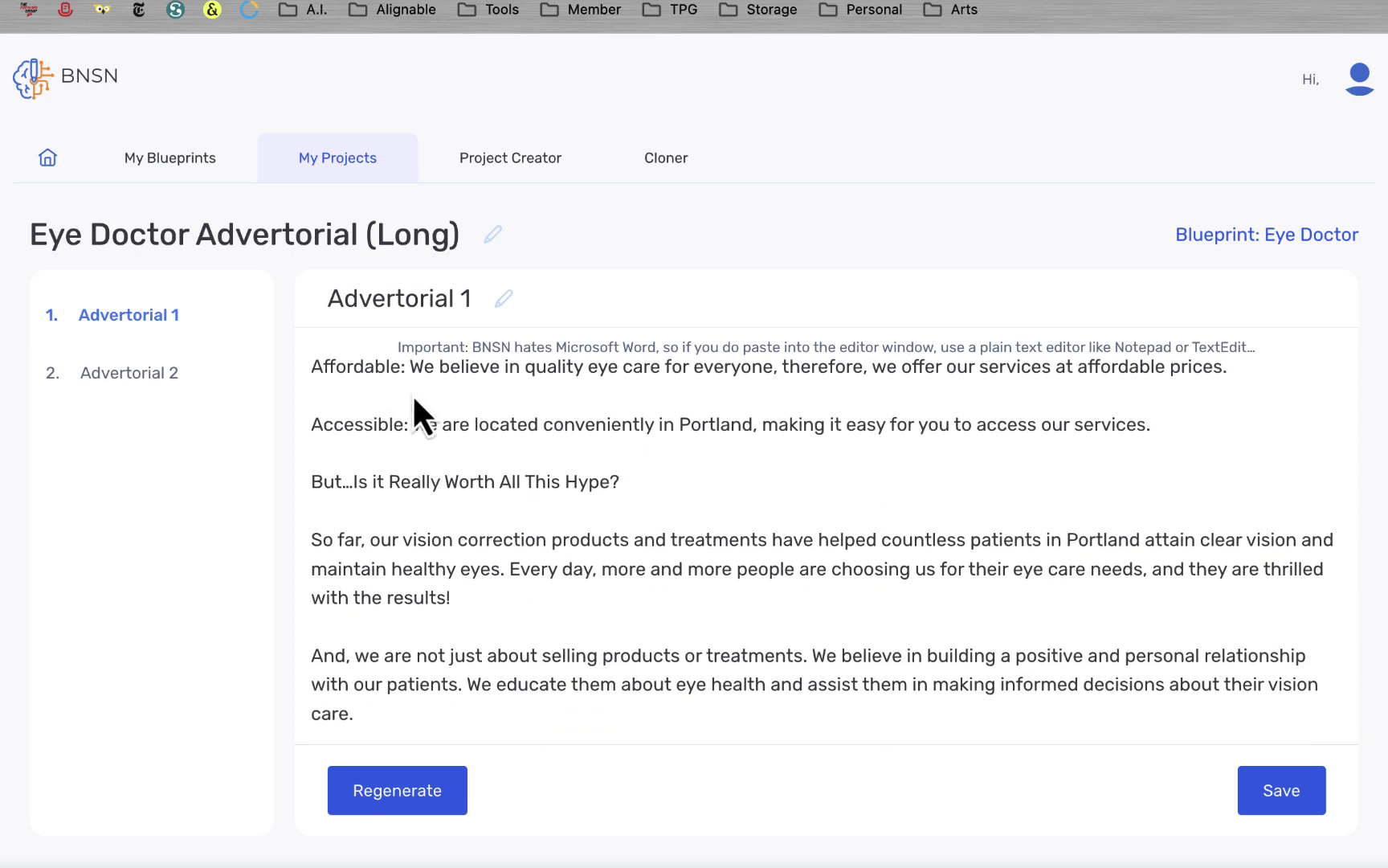
scroll(594, 568, "up", 1)
scroll(594, 568, "up", 8)
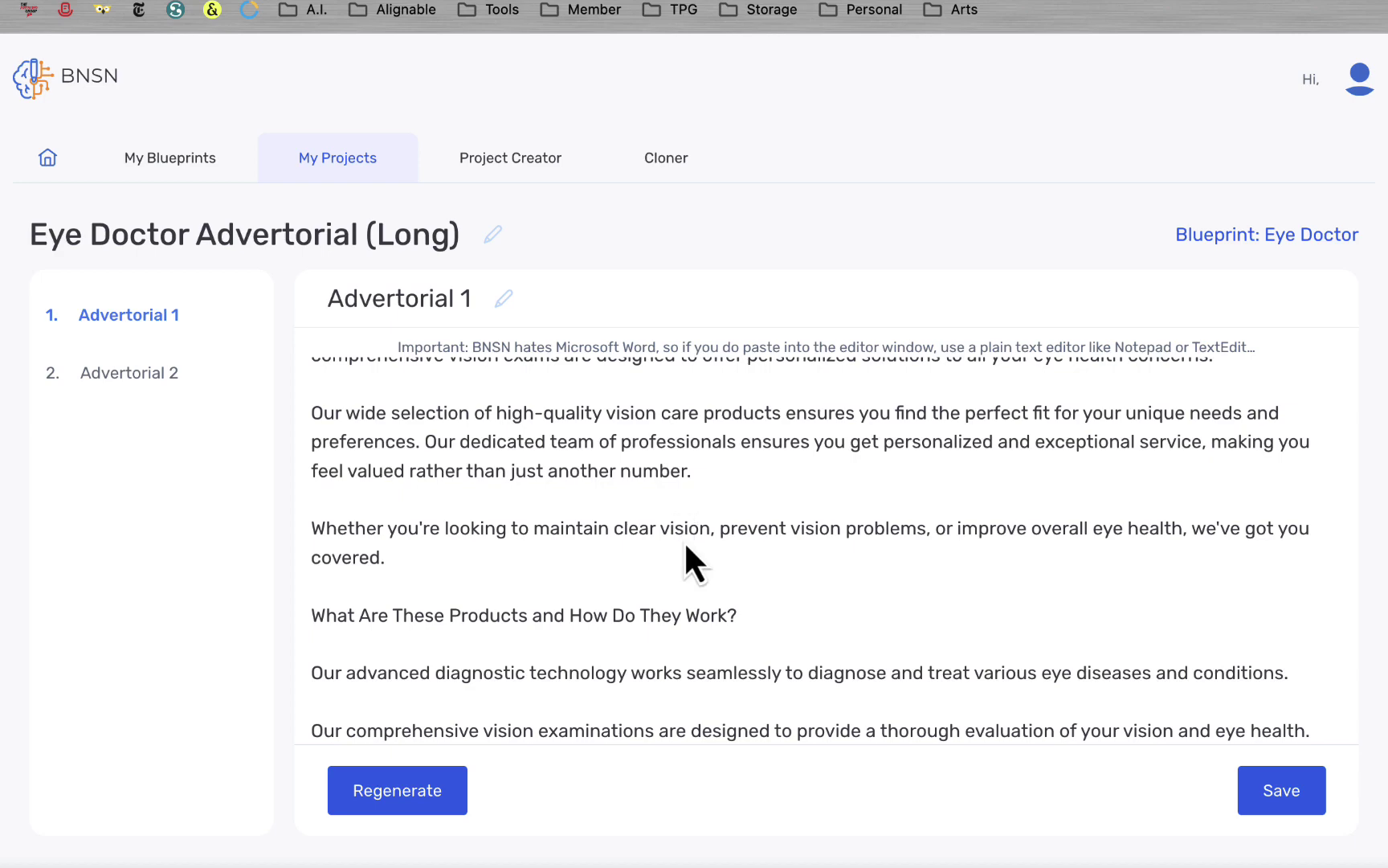
scroll(683, 546, "down", 3)
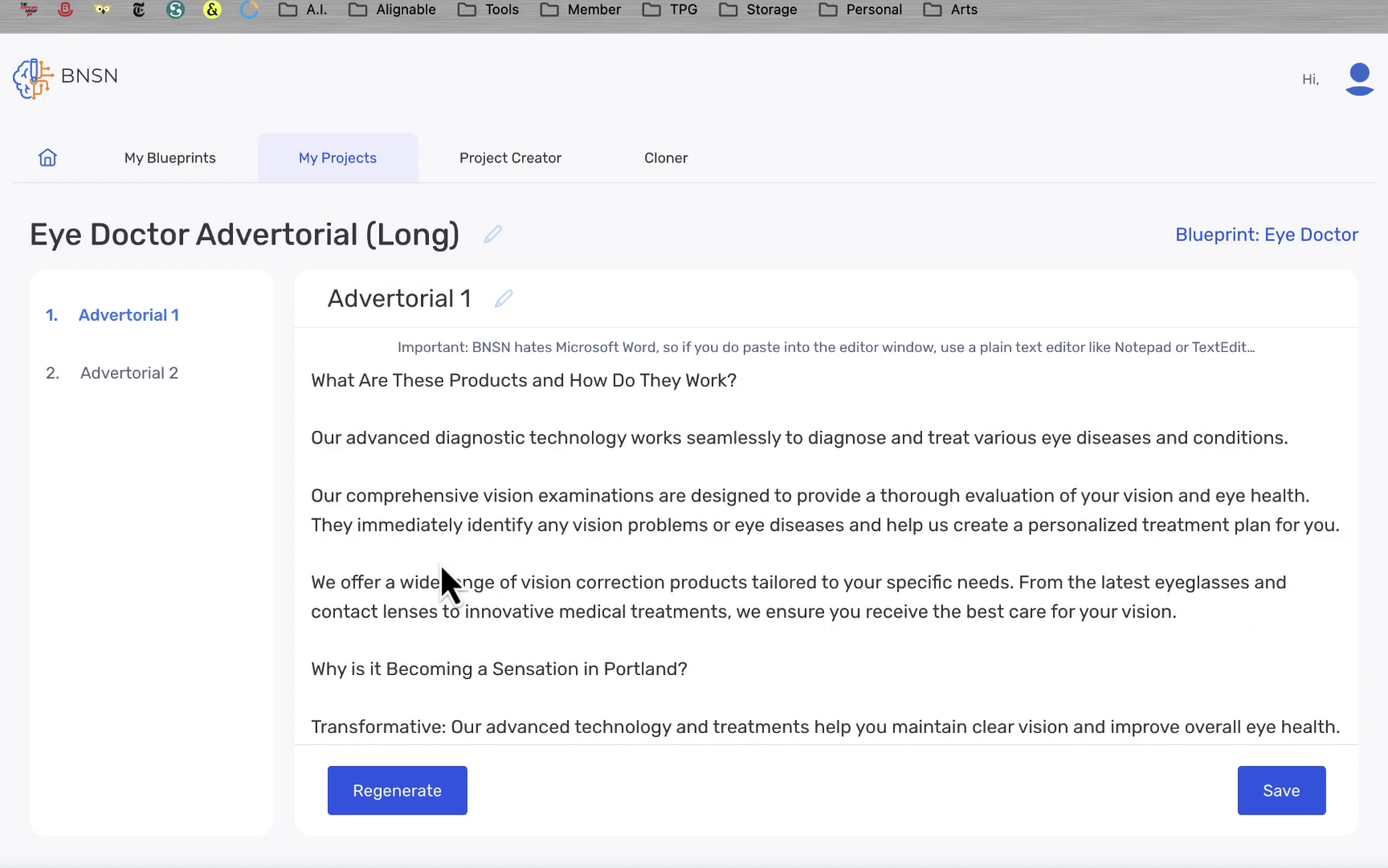
scroll(402, 514, "down", 1)
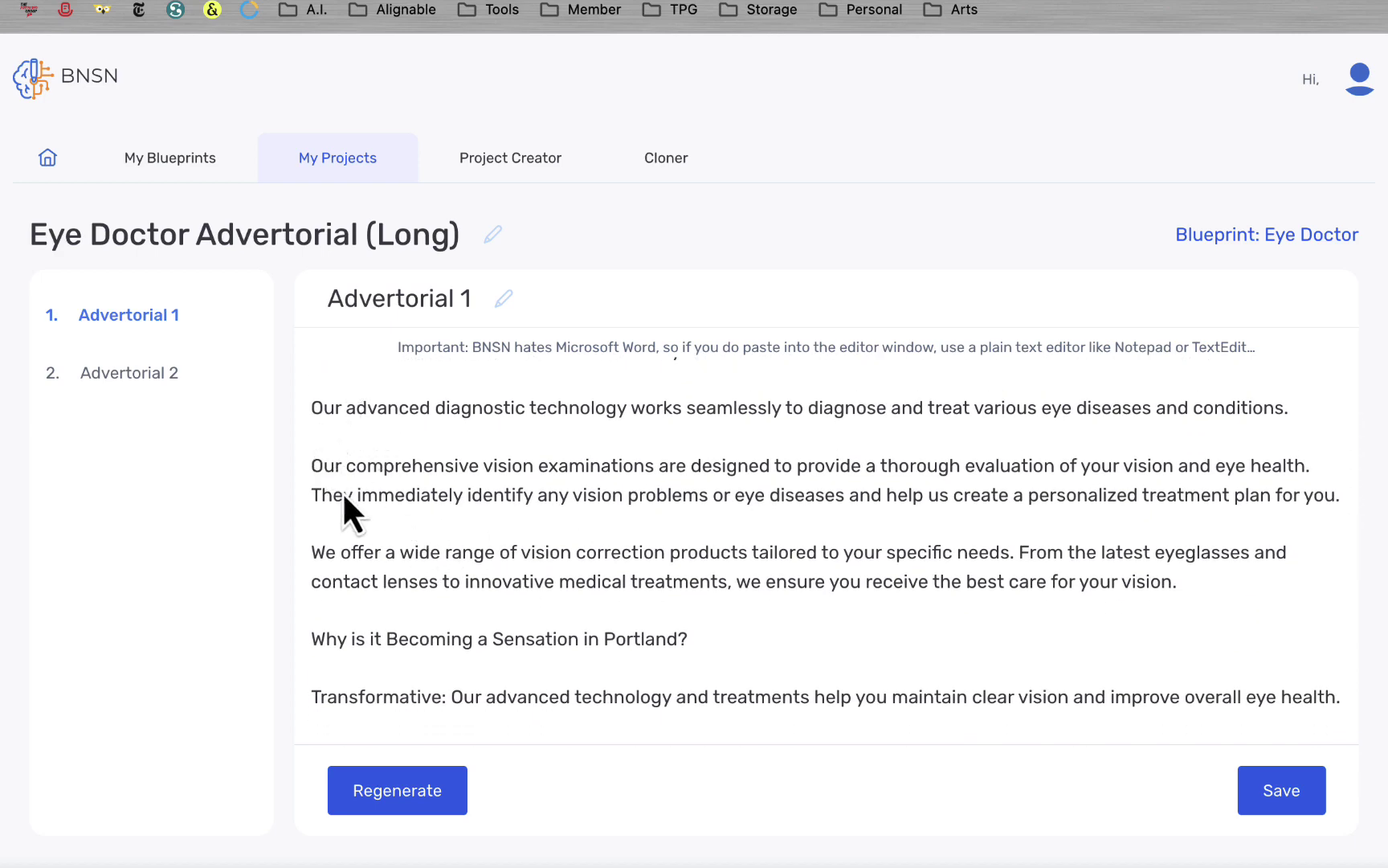
scroll(343, 514, "down", 2)
scroll(363, 626, "down", 4)
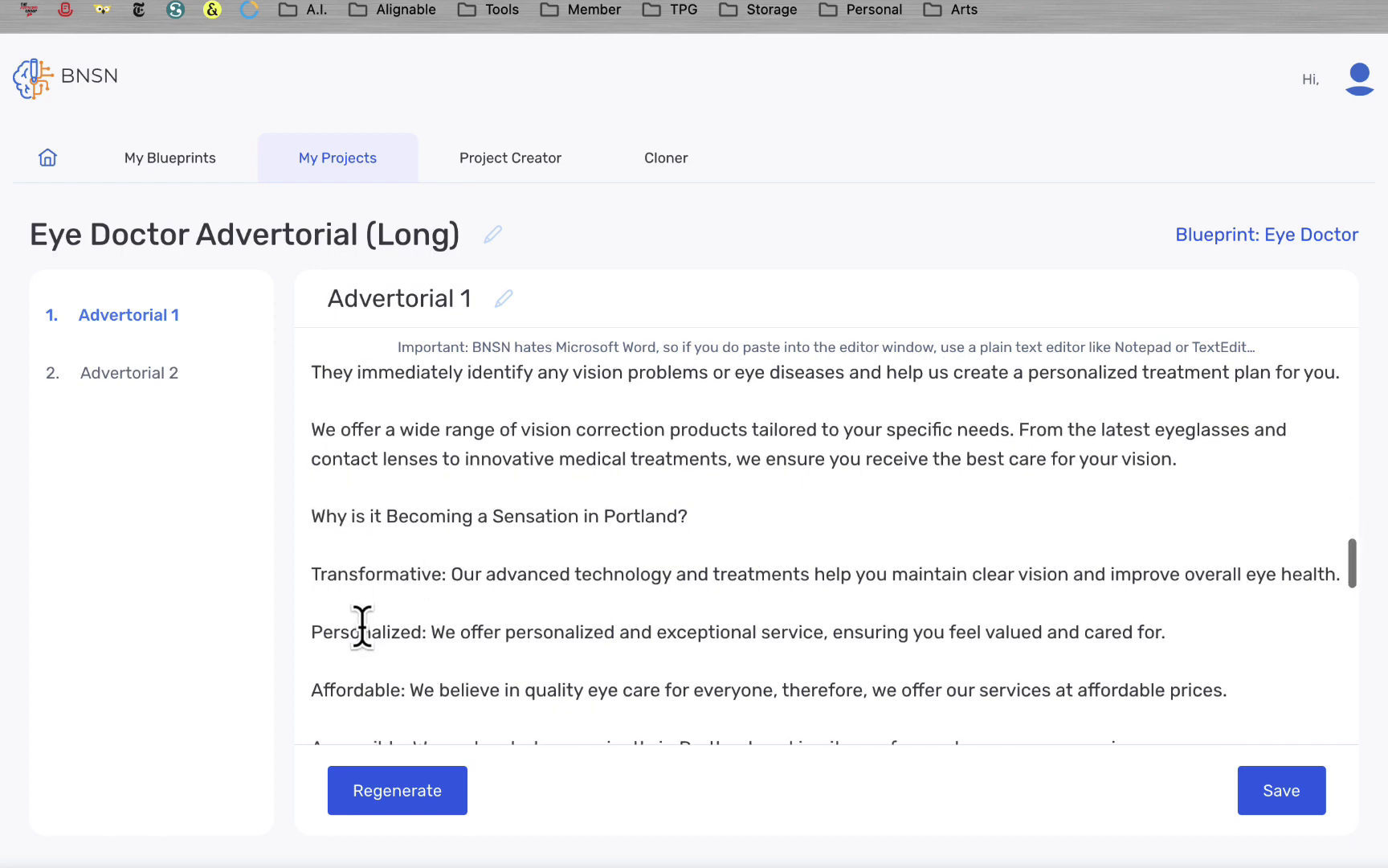
scroll(362, 625, "down", 5)
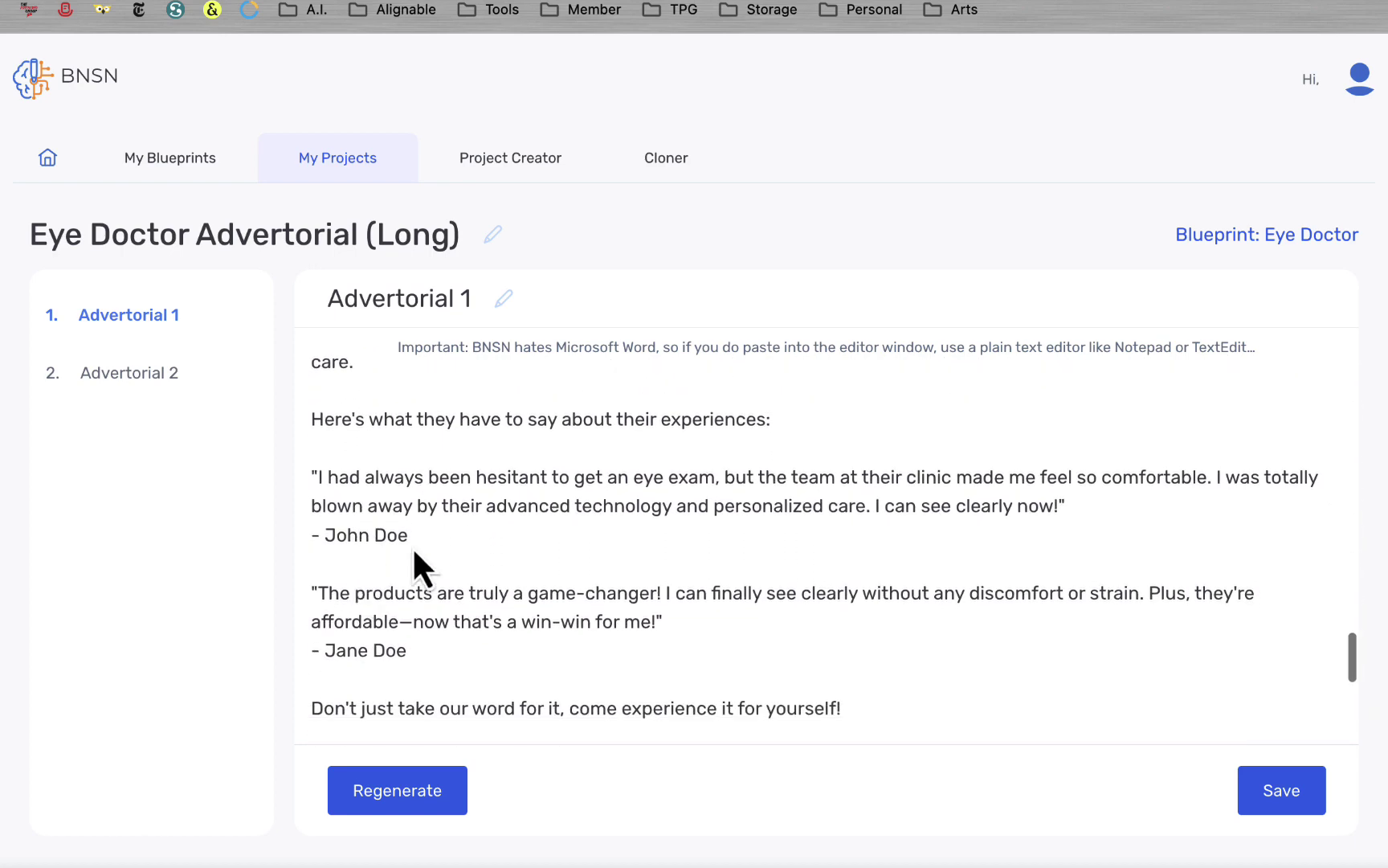
- Highlight the two patient testimonials in Advertorial 1 to examine them, and clear the selection
left_click_drag(409, 536, 316, 474)
left_click_drag(455, 637, 308, 481)
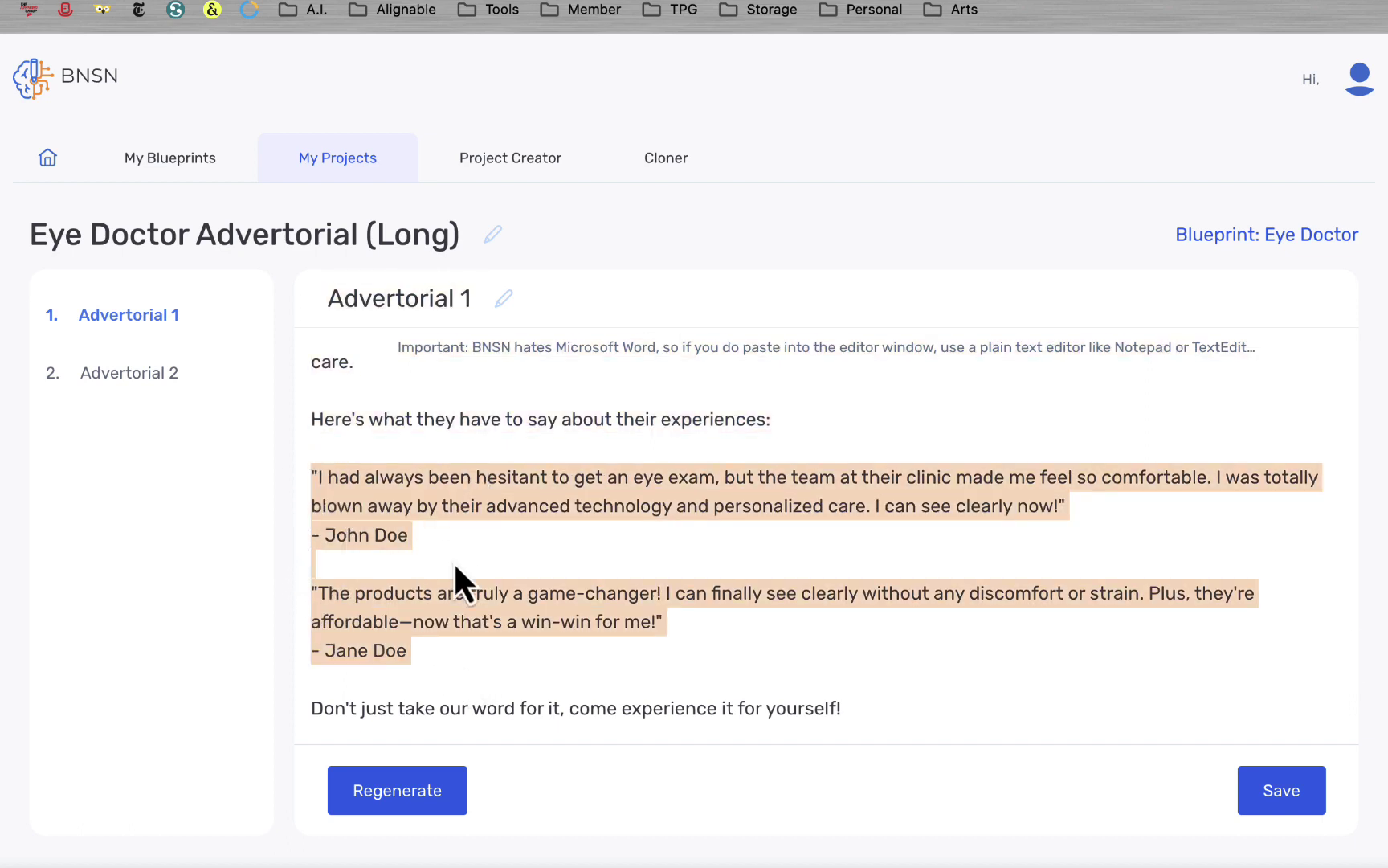
scroll(490, 582, "down", 2)
left_click(489, 578)
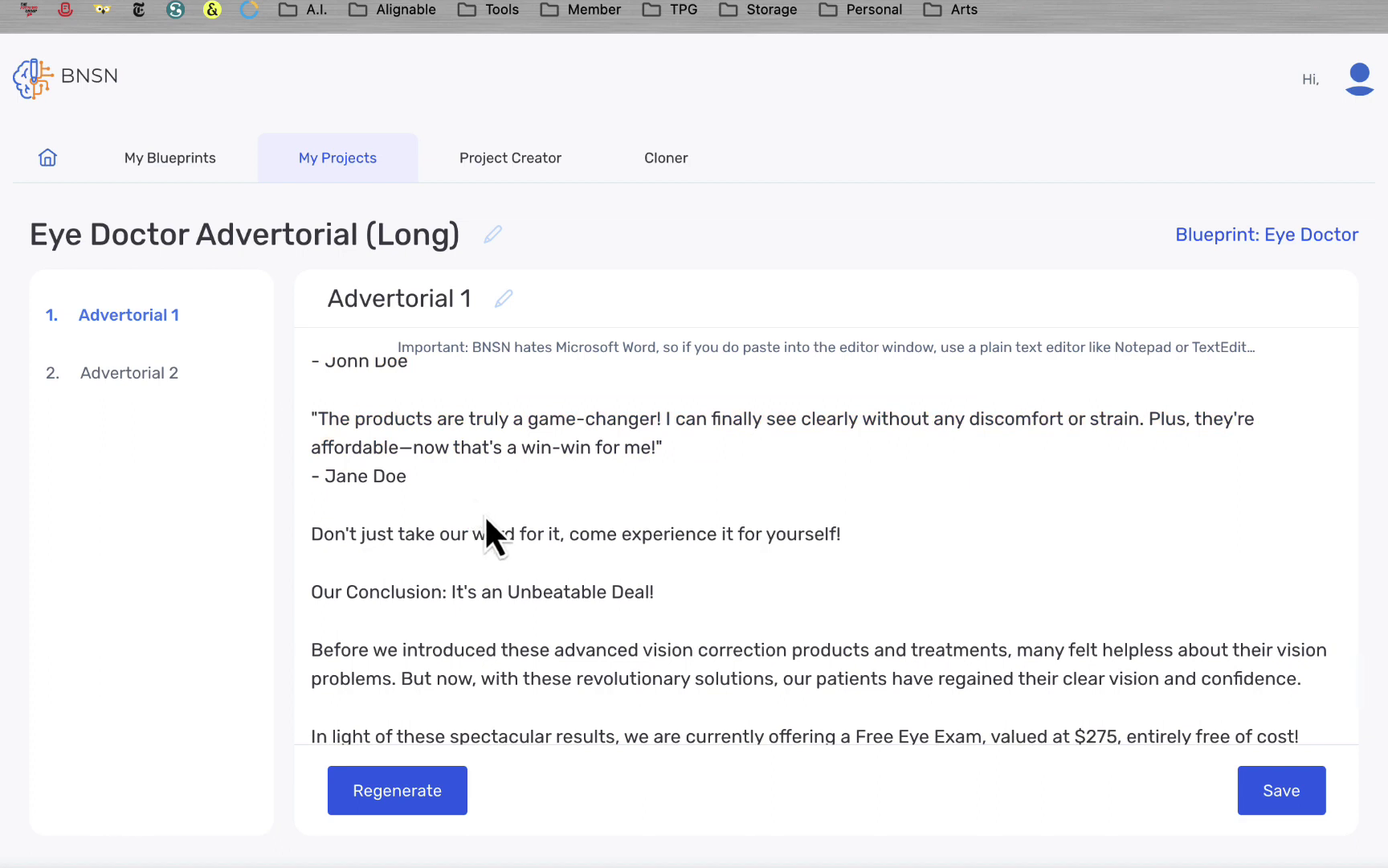
- Examine the Free Eye Exam sentence in the advertorial's conclusion, highlighting the stated offer value
scroll(484, 515, "down", 4)
left_click_drag(855, 488, 1126, 488)
left_click(1014, 483)
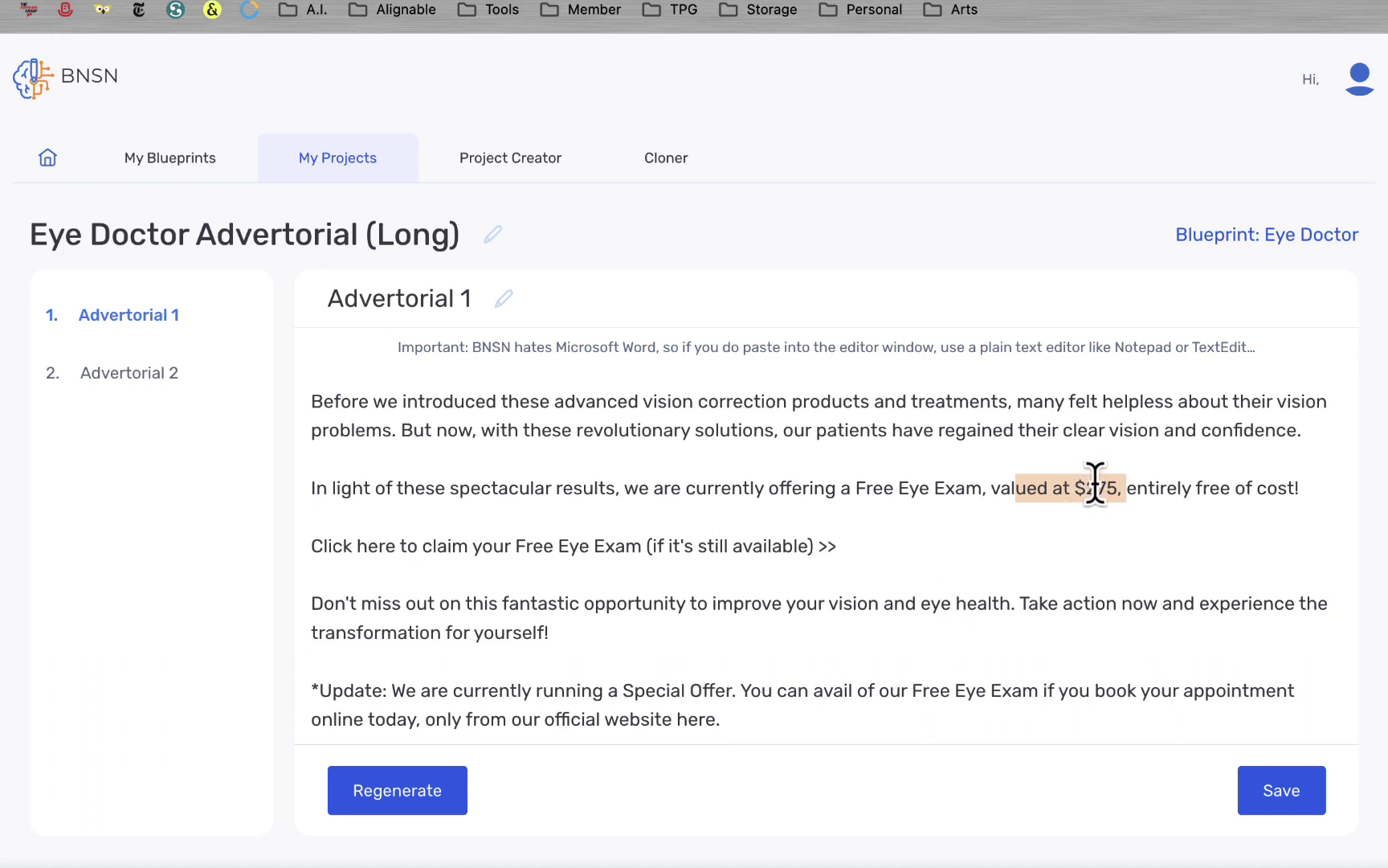
left_click(1094, 482)
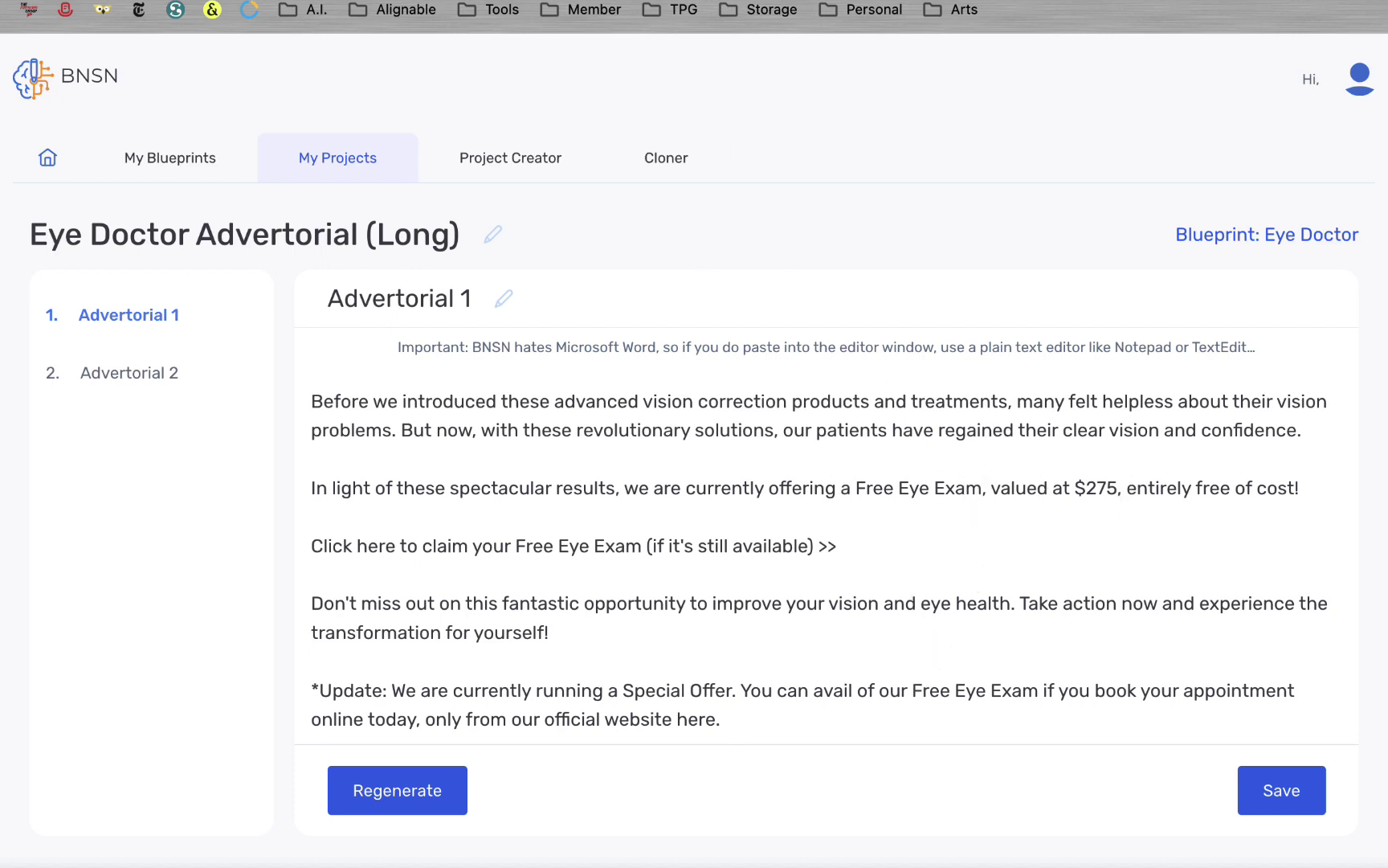
- Search the Eye Doctor blueprint for "$275", check the surrounding offer entries, and return to the advertorial project
key("ctrl+Tab")
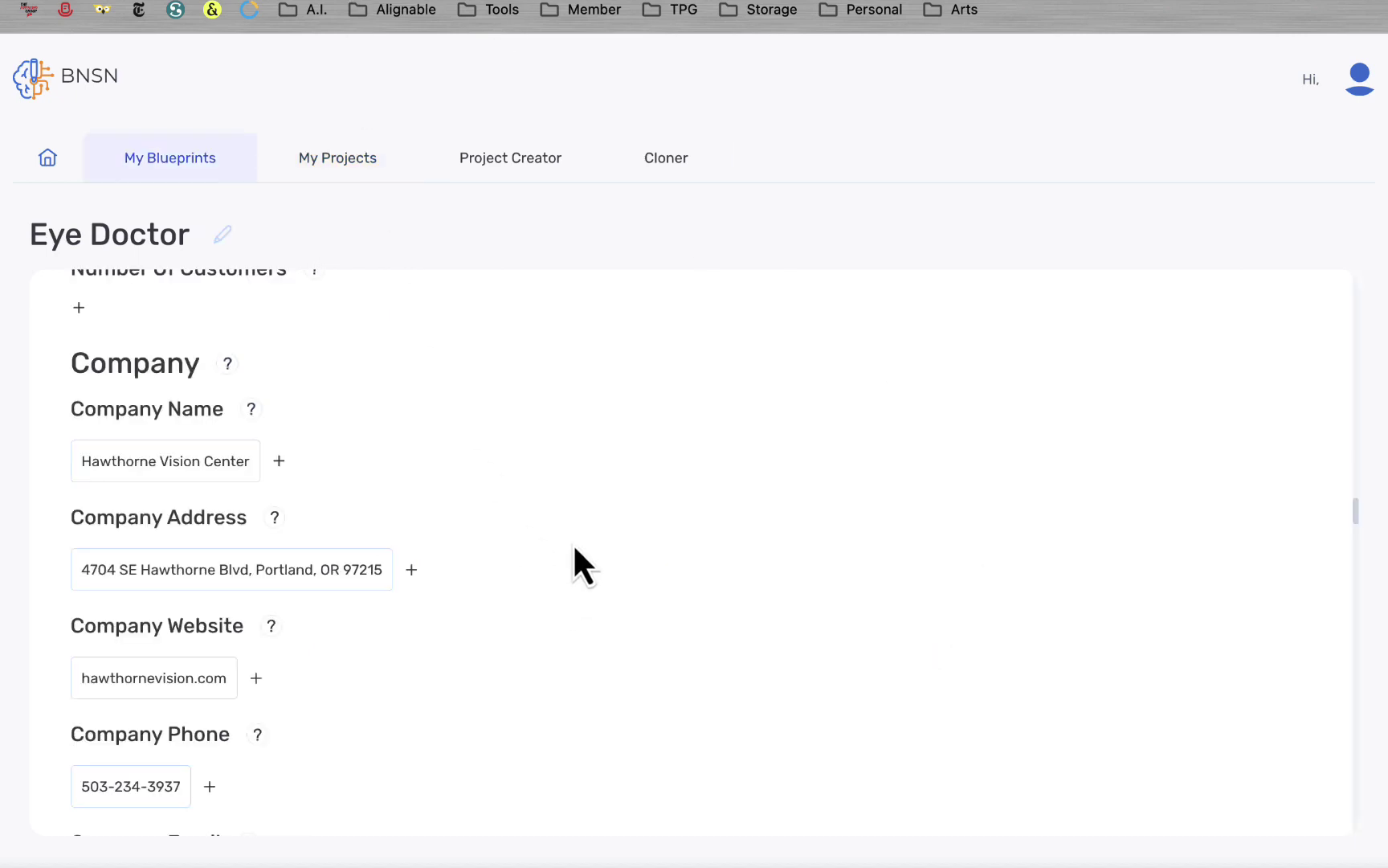
key("super+f")
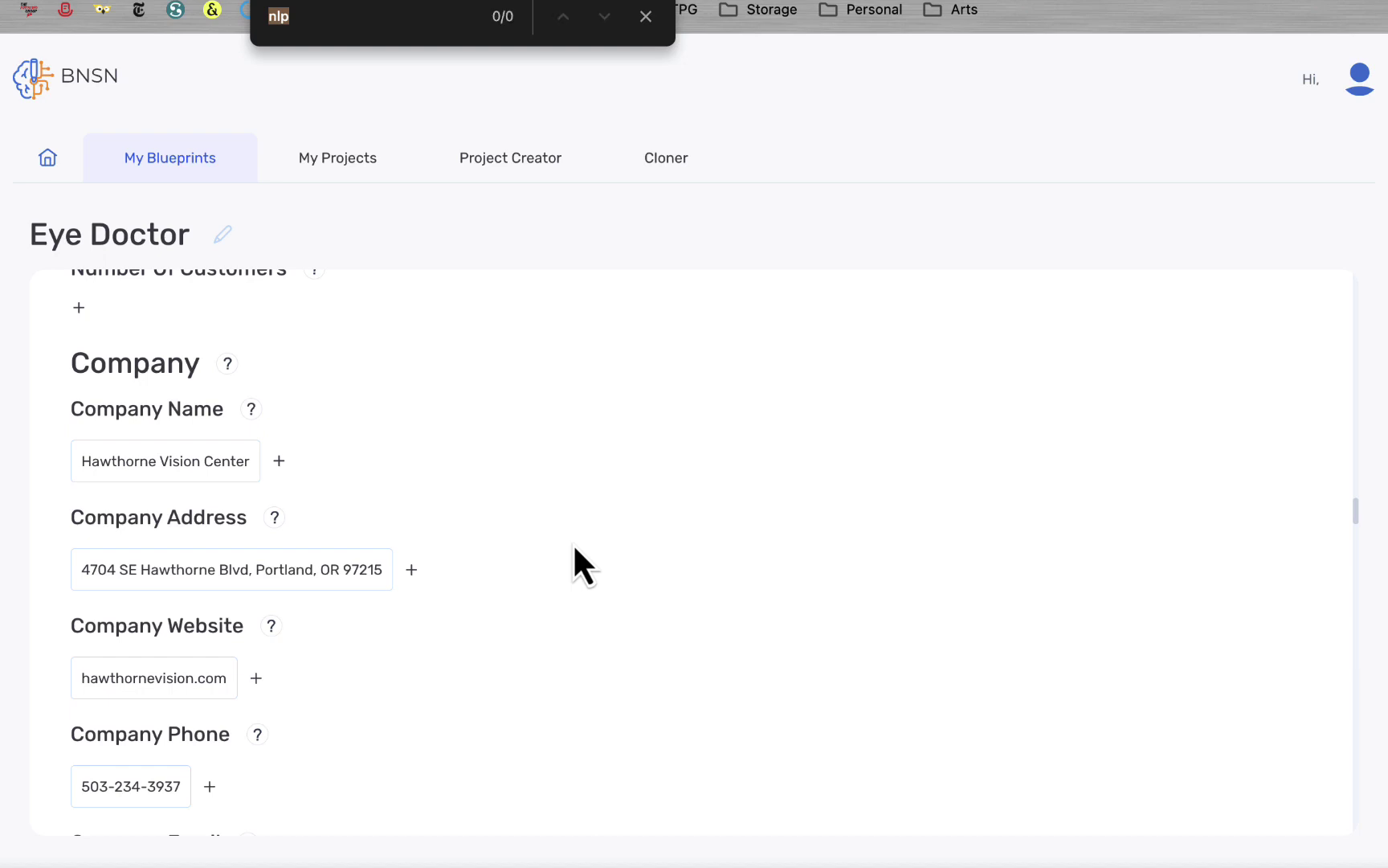
type("$275")
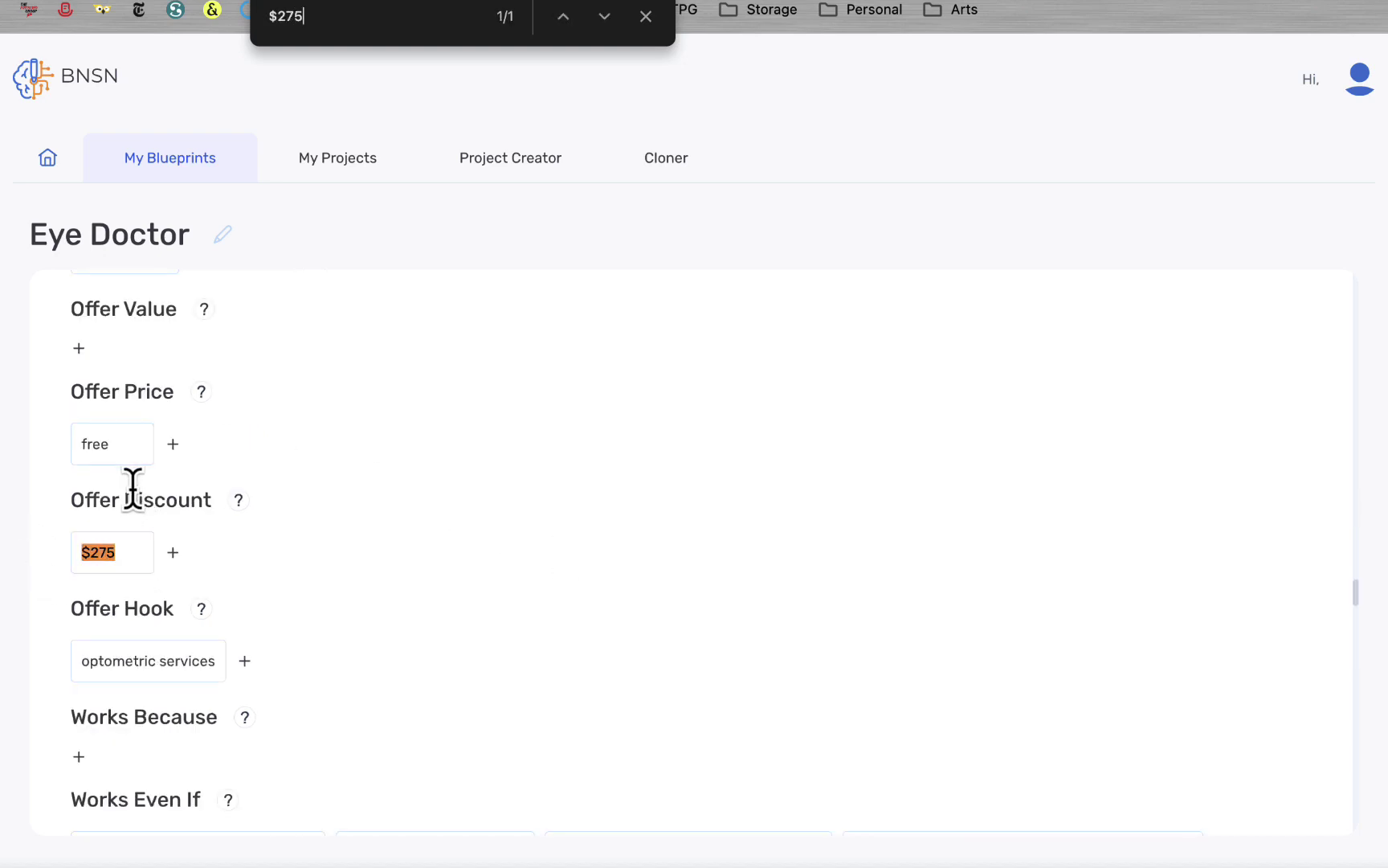
scroll(127, 506, "up", 2)
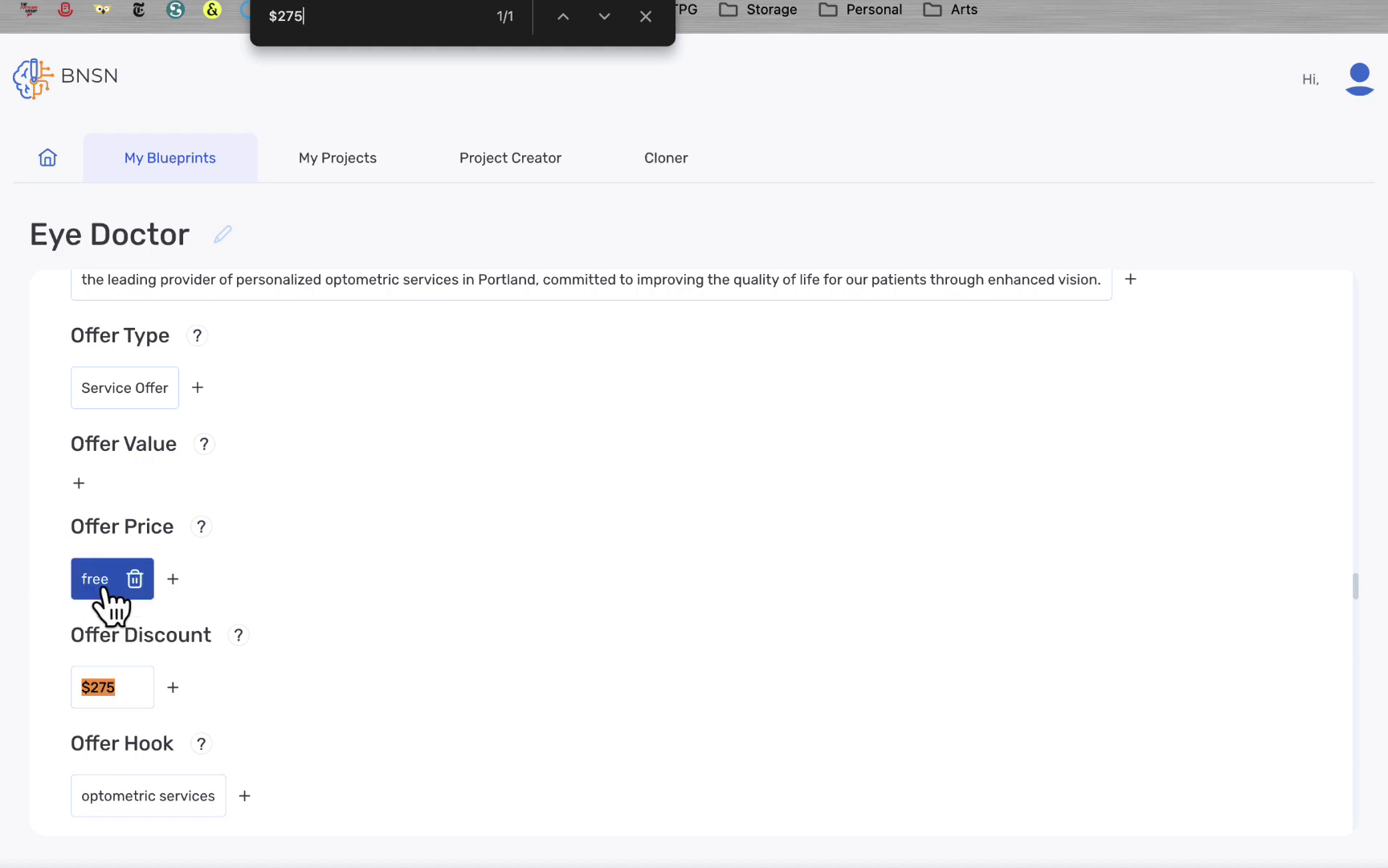
scroll(102, 601, "up", 2)
scroll(152, 458, "up", 1)
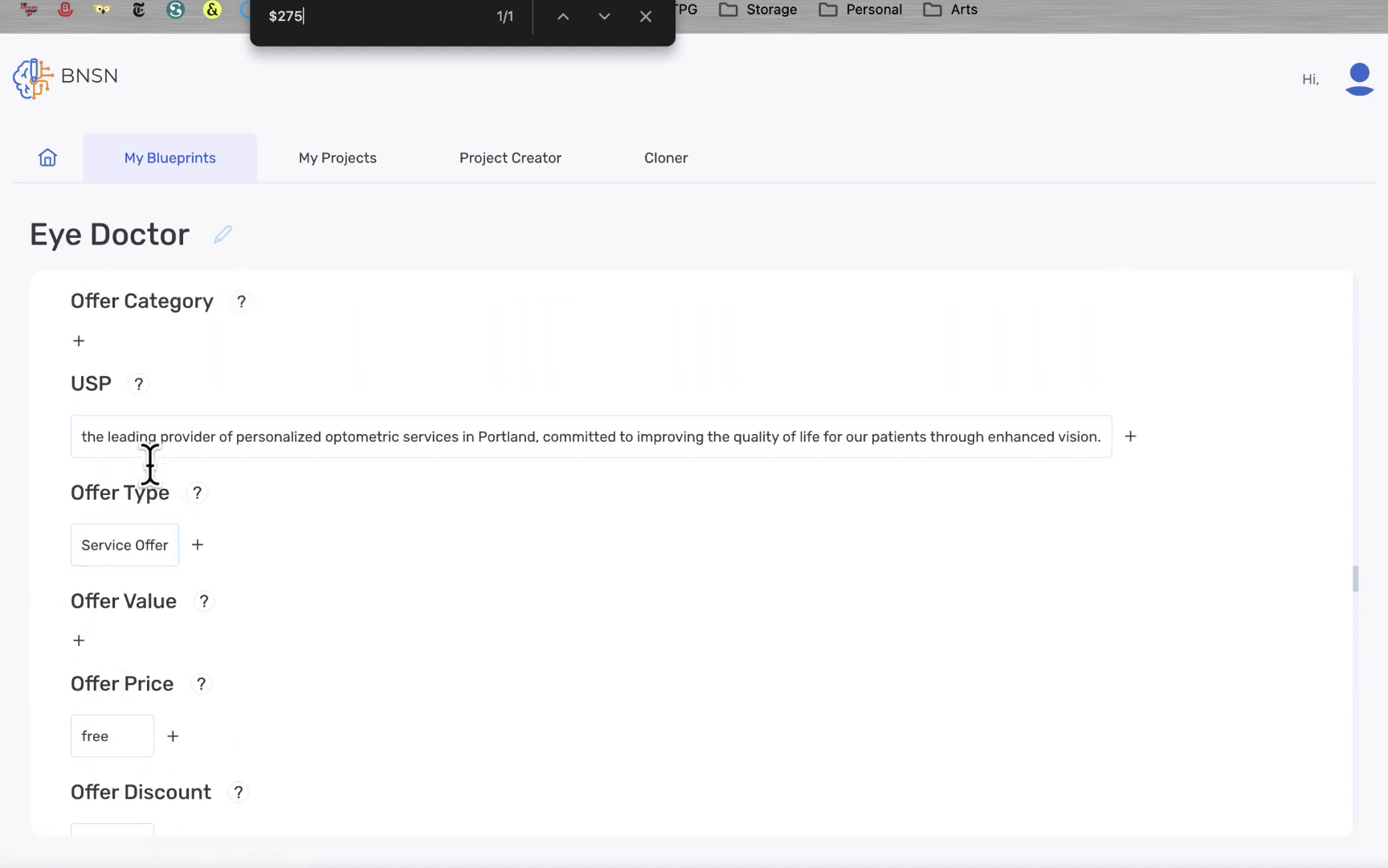
scroll(311, 651, "down", 8)
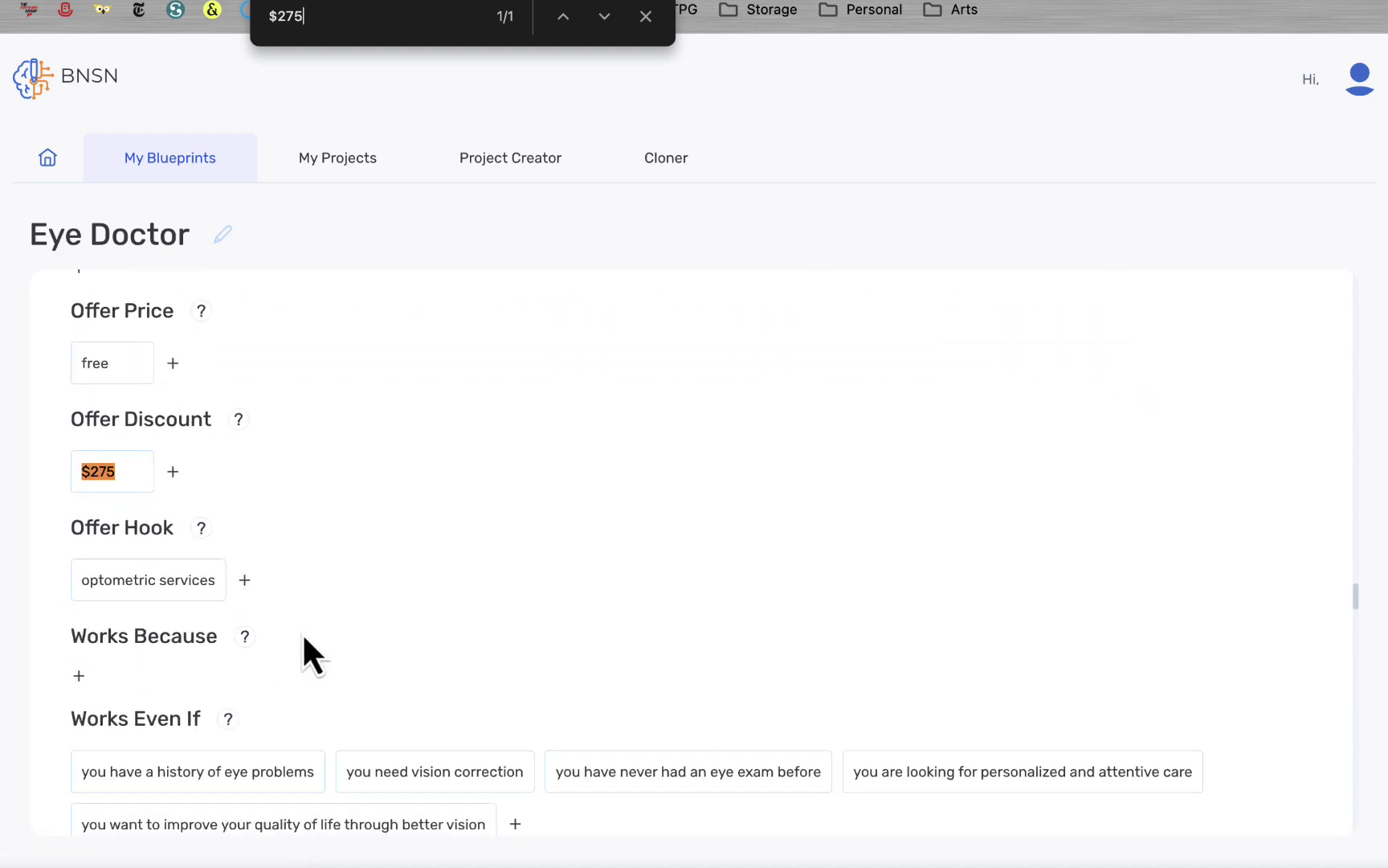
scroll(173, 502, "up", 13)
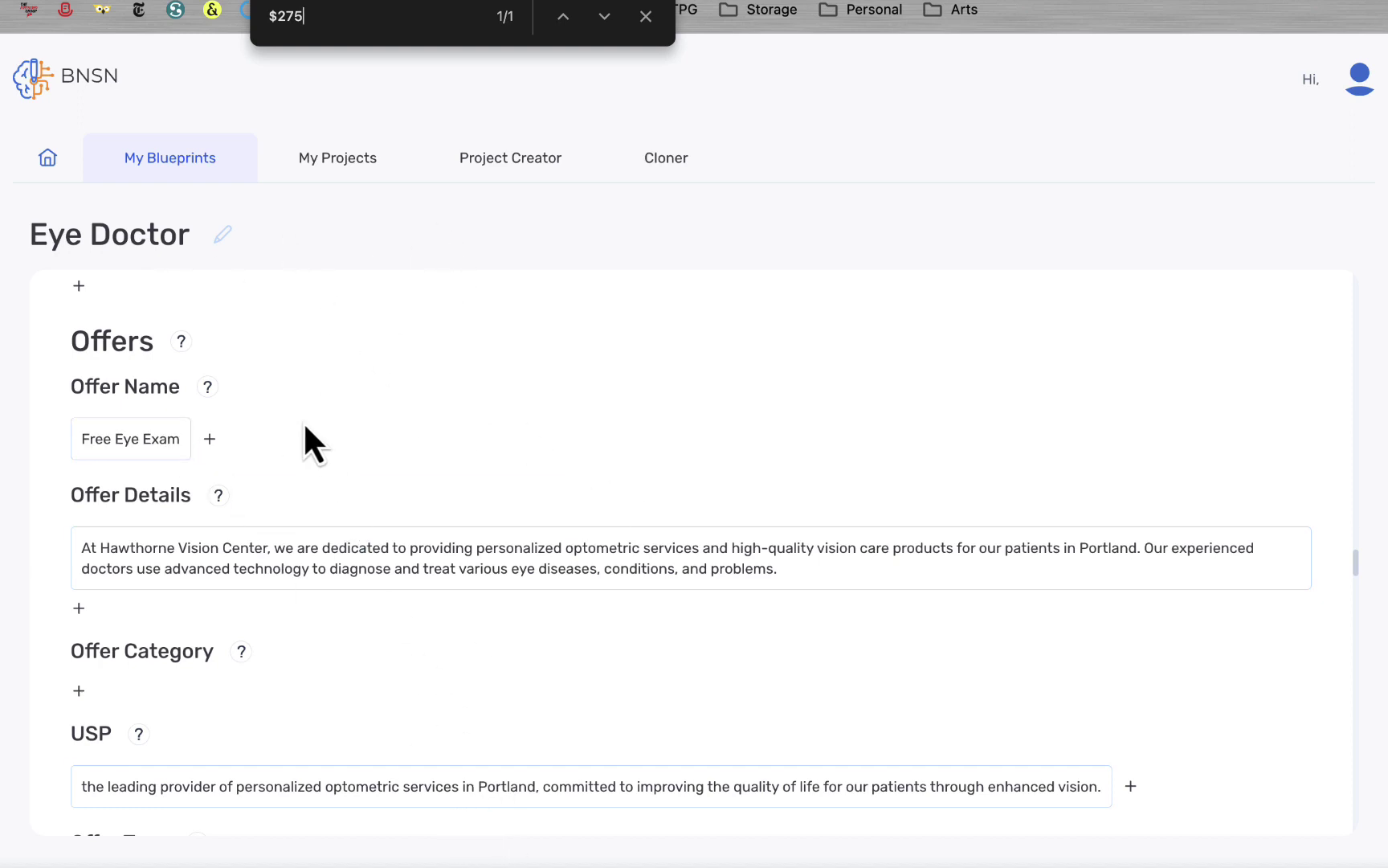
left_click(645, 17)
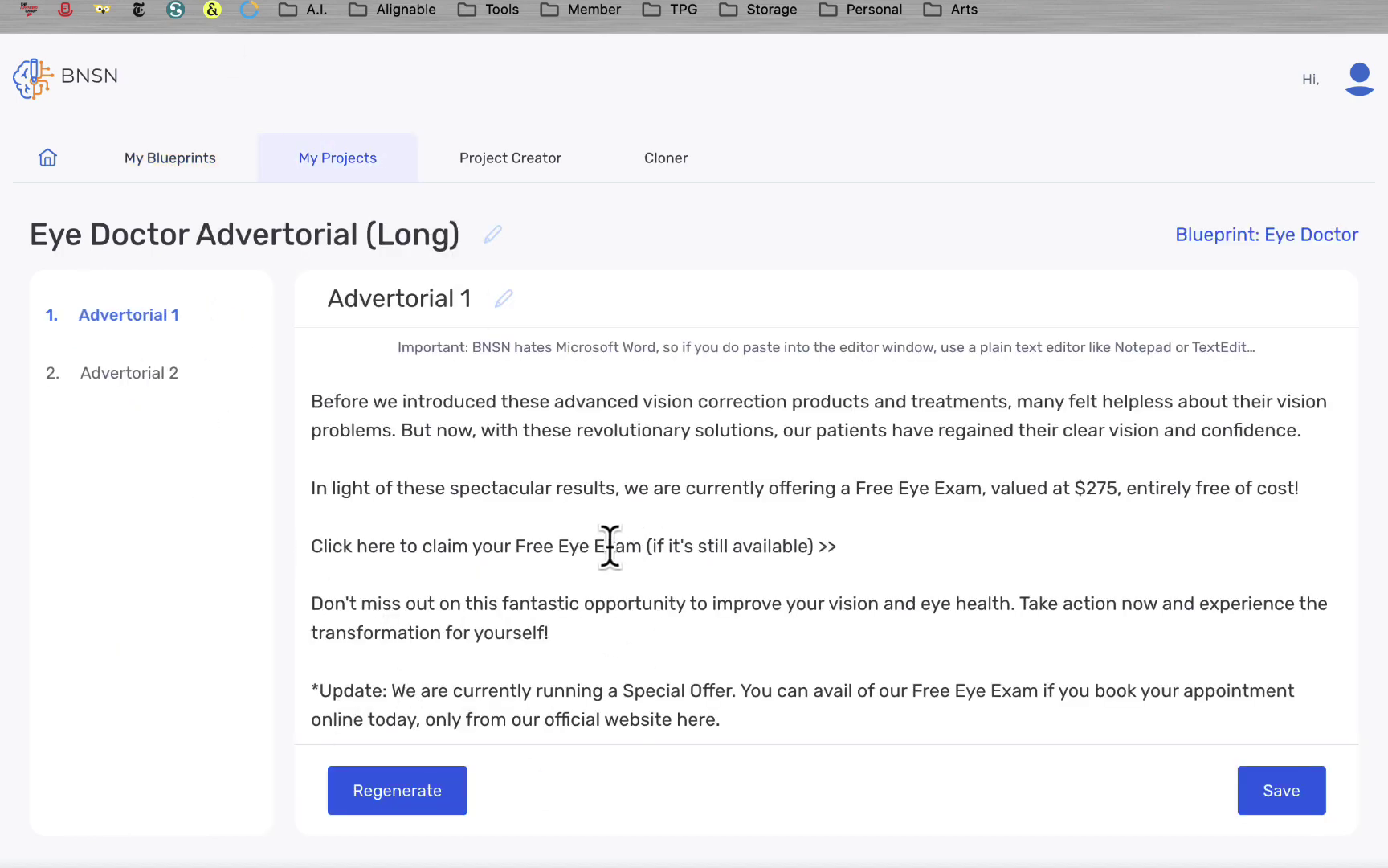
- Save the generated Advertorial 1 and look over the saved copy from headline to closing offer
scroll(704, 608, "down", 1)
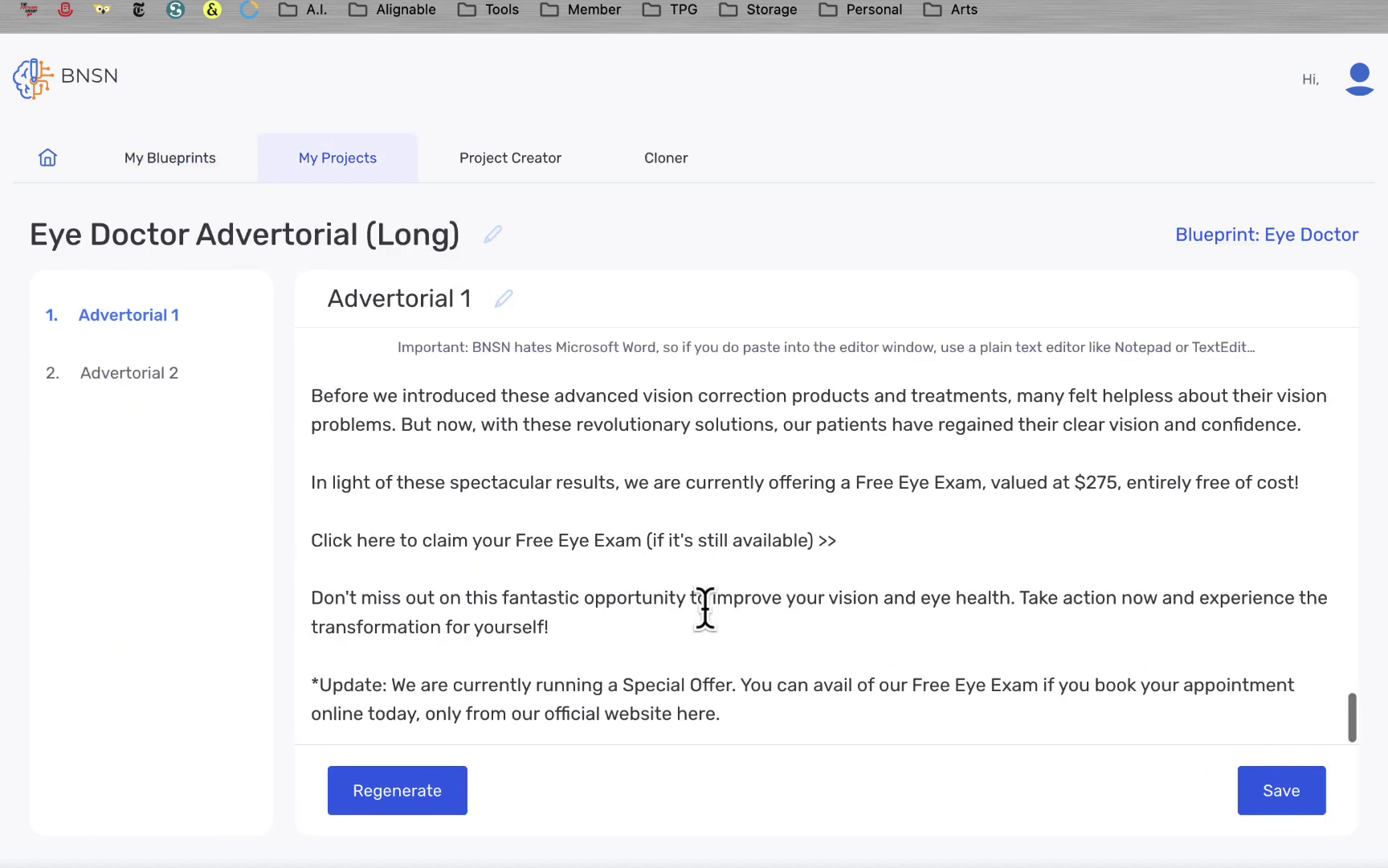
left_click(1283, 793)
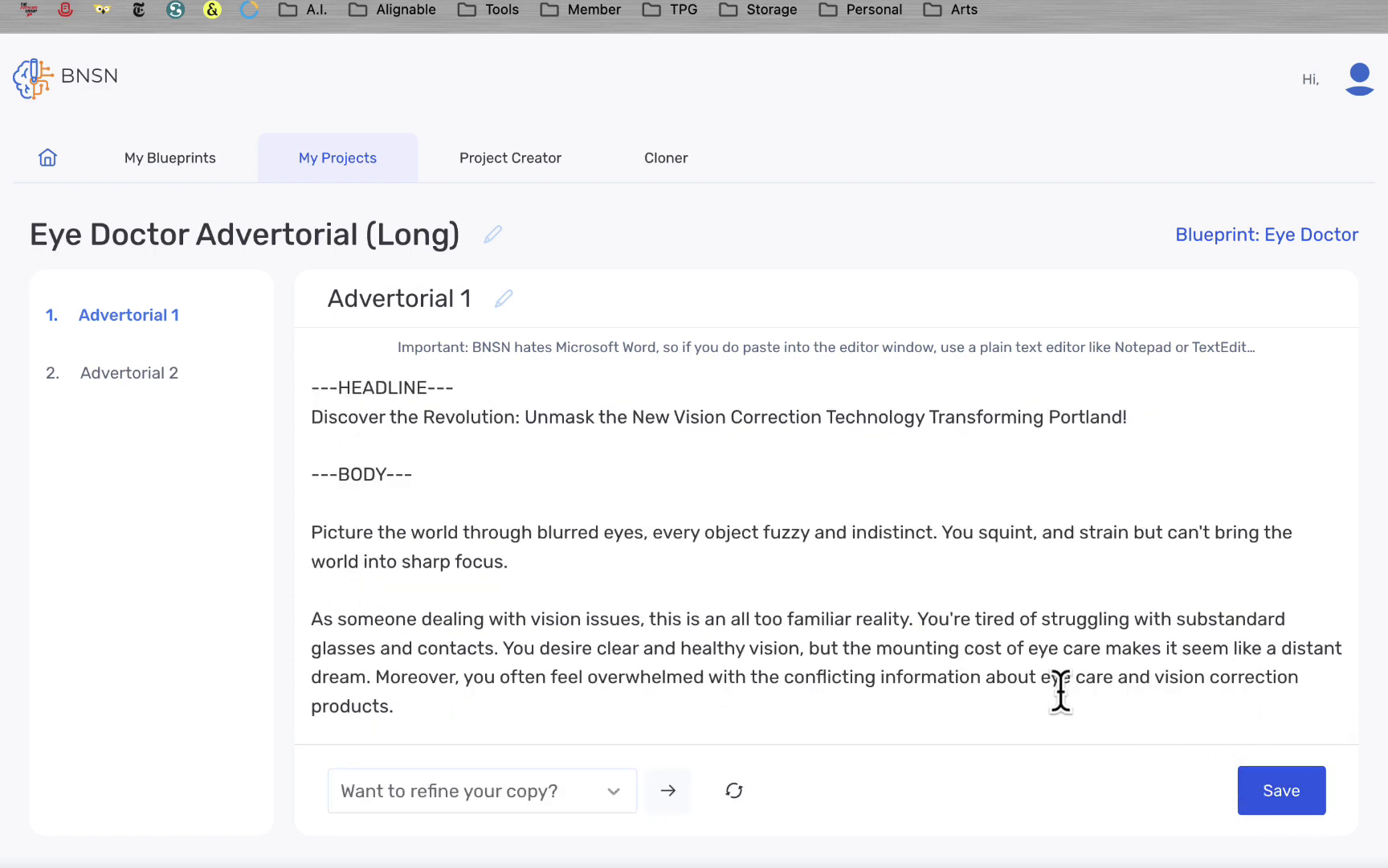
scroll(571, 484, "down", 15)
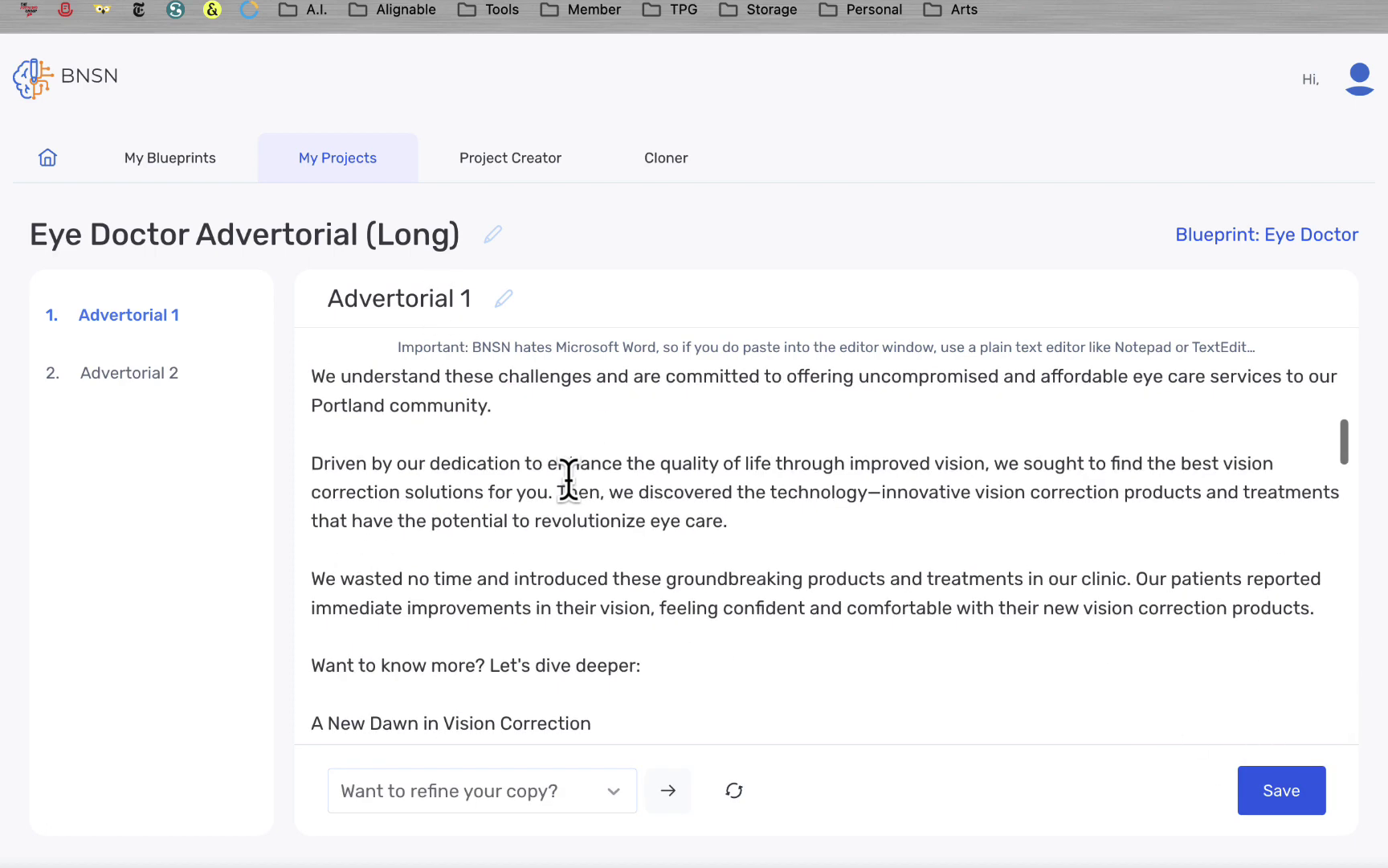
scroll(569, 480, "down", 10)
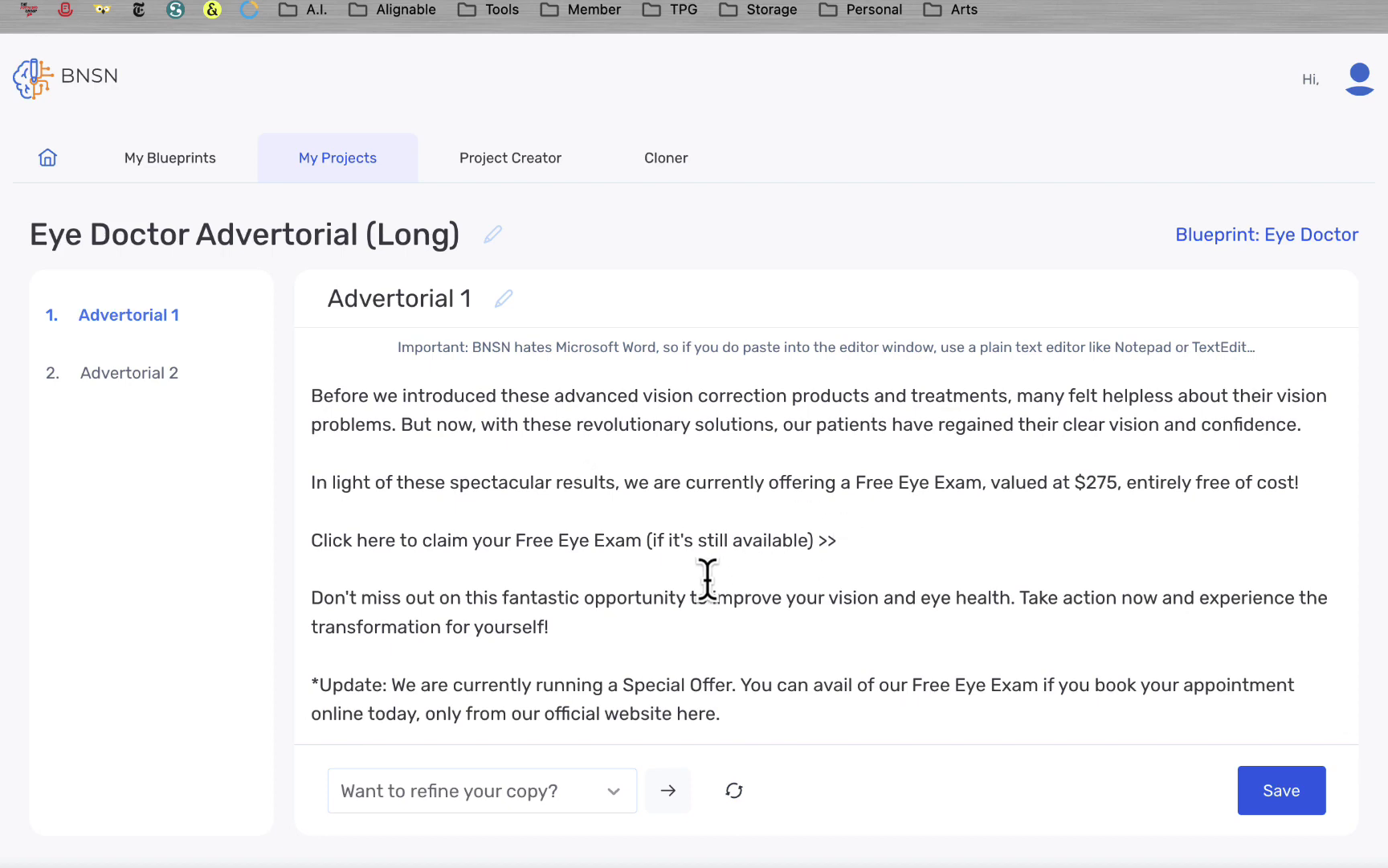
scroll(703, 578, "up", 6)
scroll(699, 578, "up", 10)
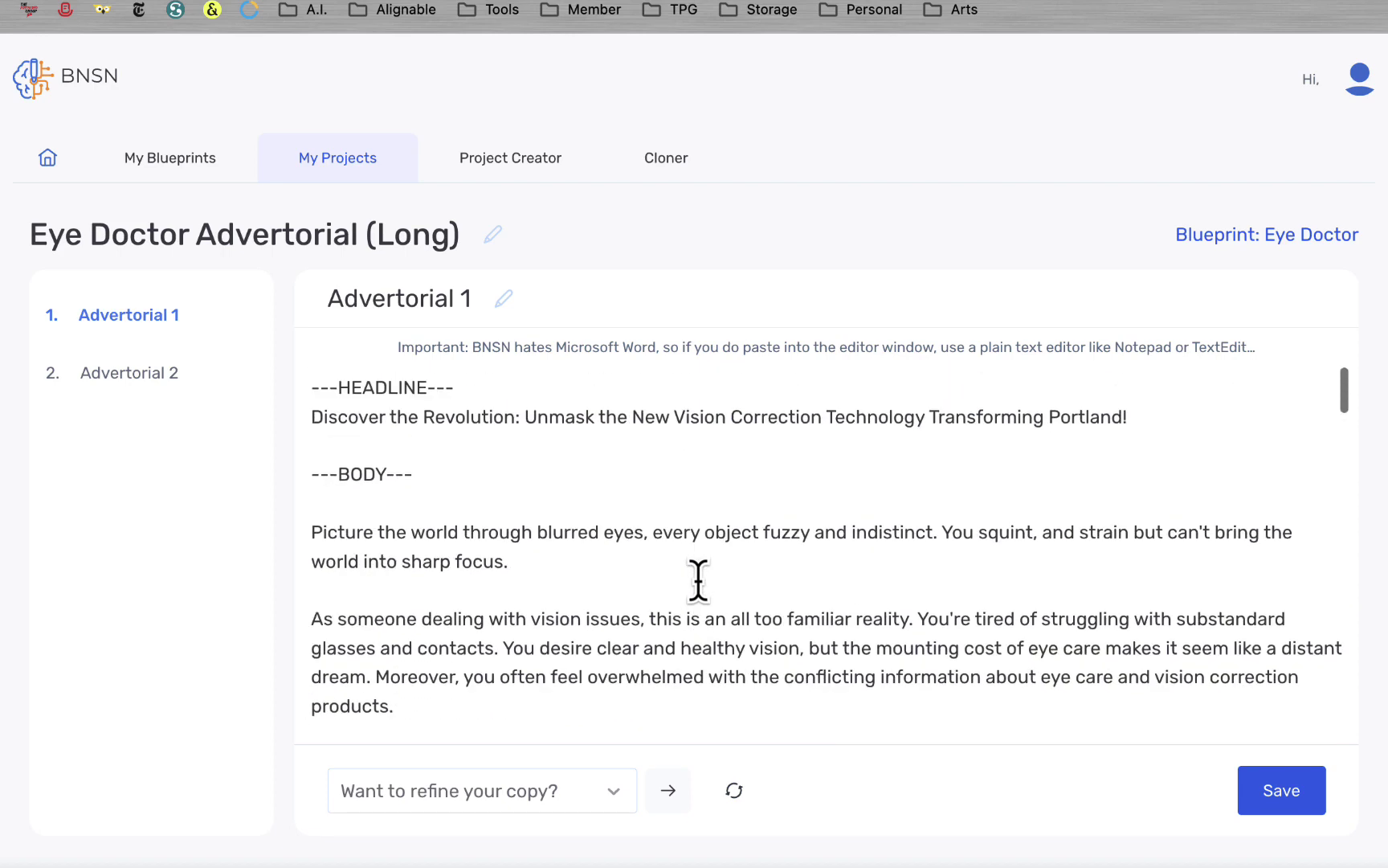
- Look through the refinement options for the whole copy, and examine the conclusion and closing offer of Advertorial 1
left_click(614, 790)
scroll(459, 506, "down", 3)
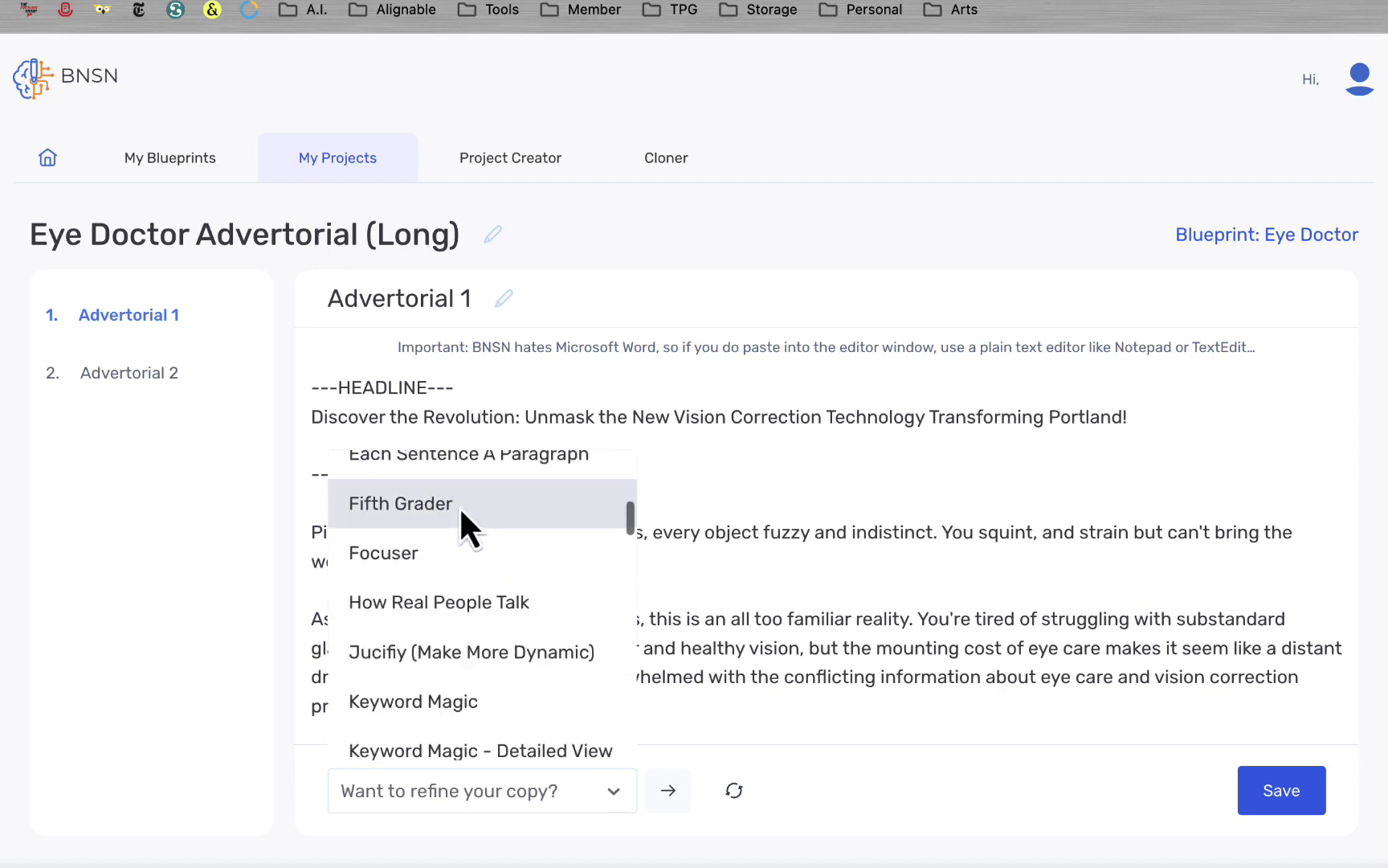
scroll(459, 505, "down", 1)
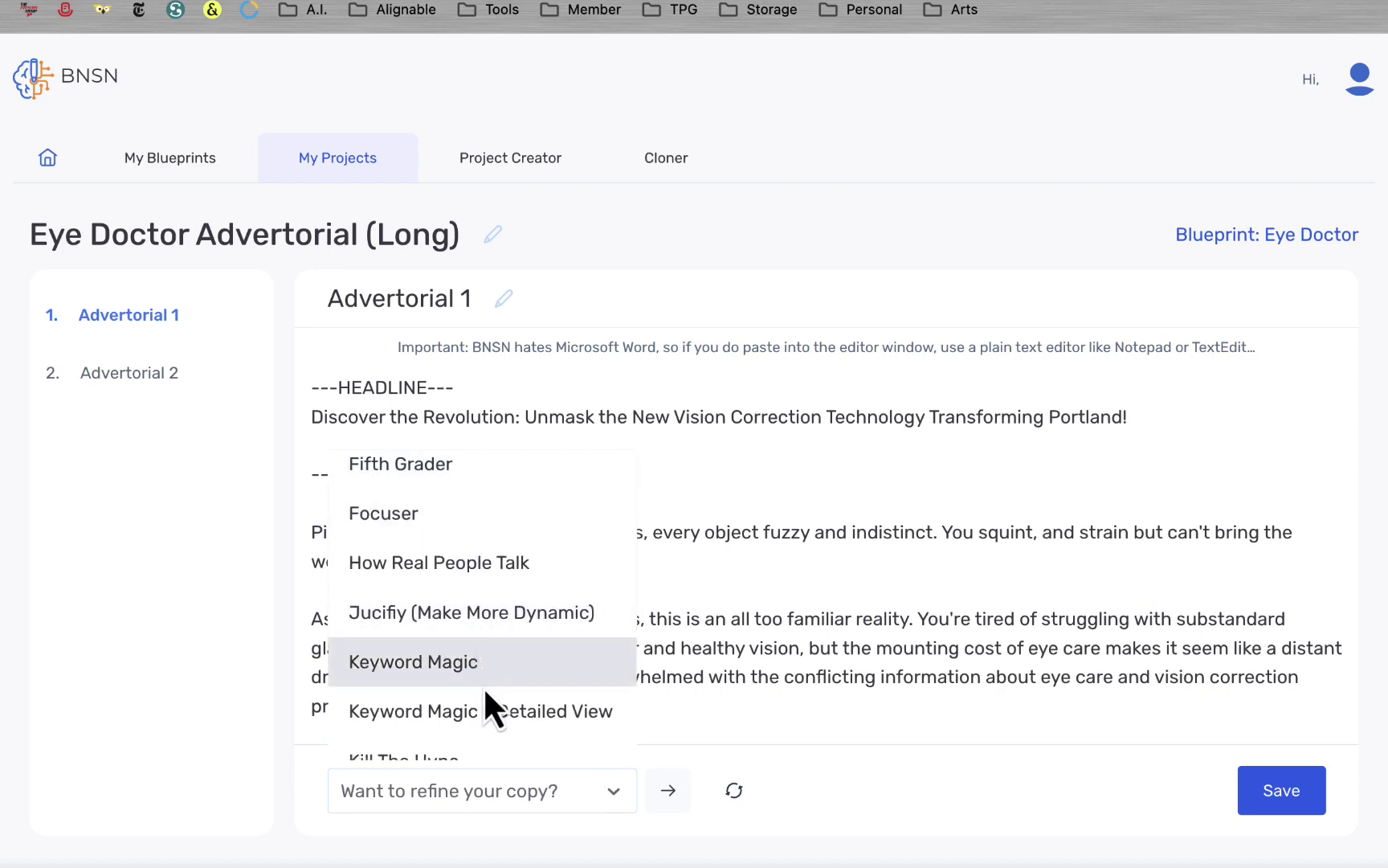
scroll(488, 553, "down", 3)
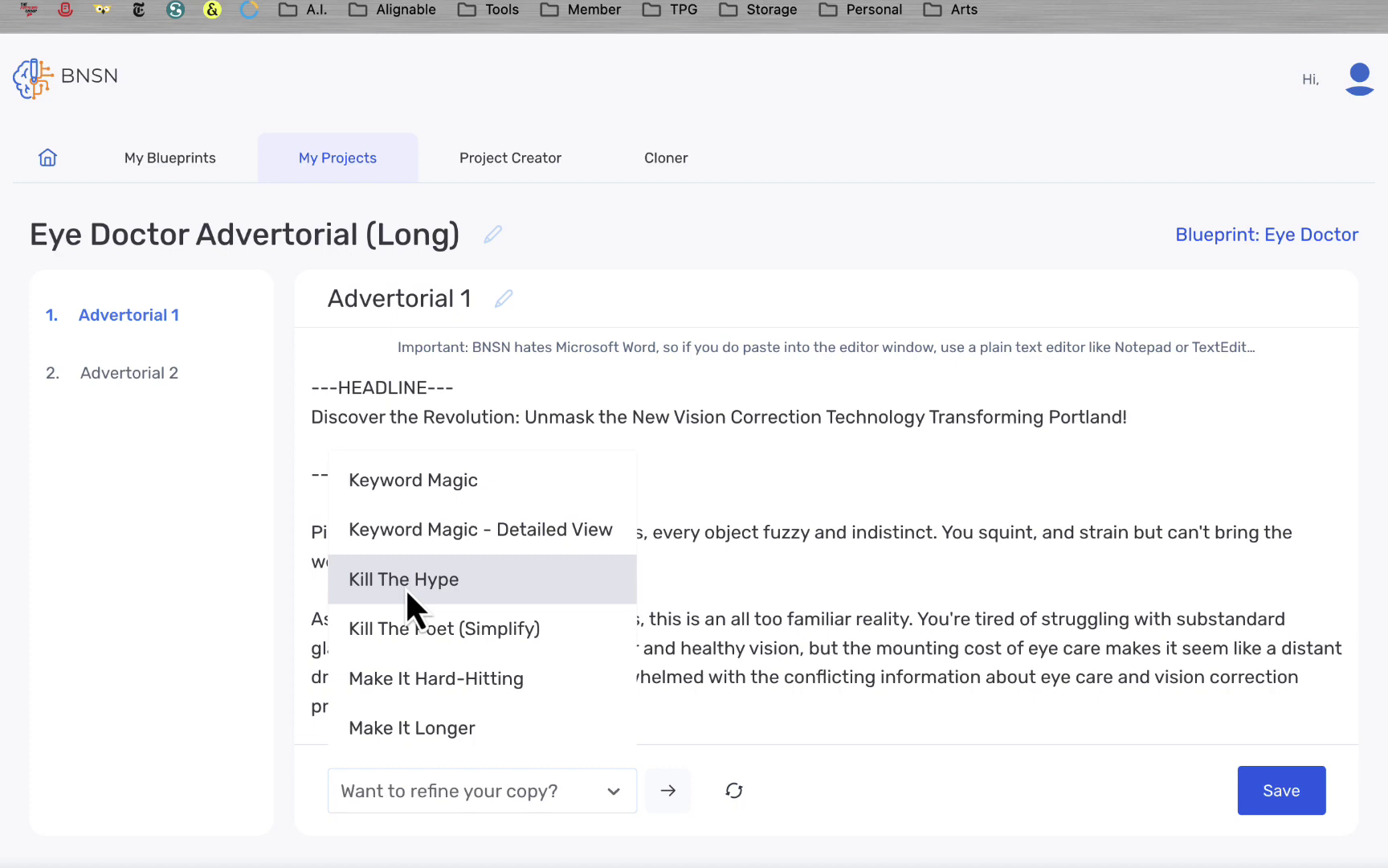
left_click(752, 554)
scroll(752, 553, "down", 20)
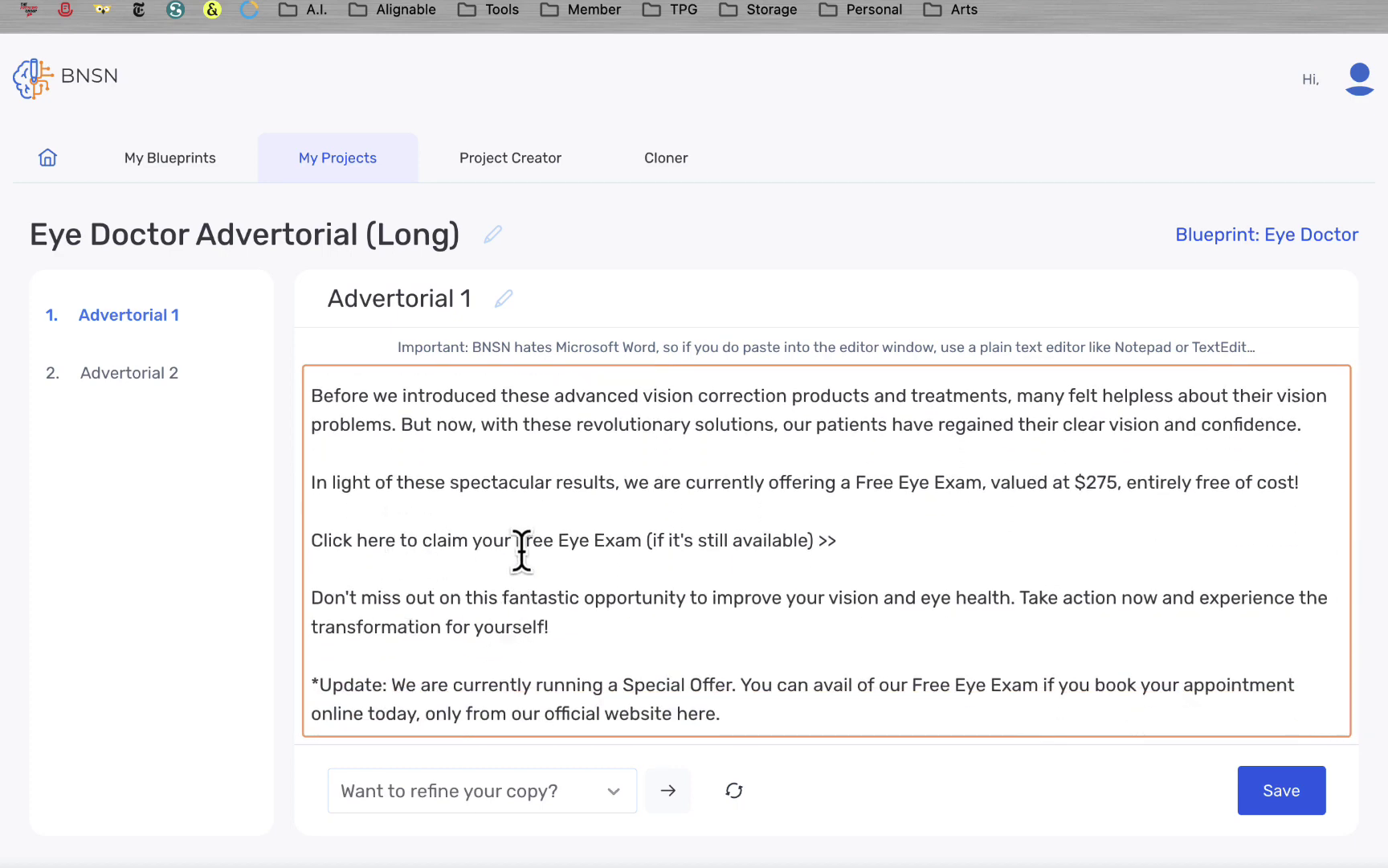
scroll(521, 549, "up", 5)
scroll(521, 553, "down", 4)
scroll(521, 550, "down", 2)
scroll(667, 566, "up", 3)
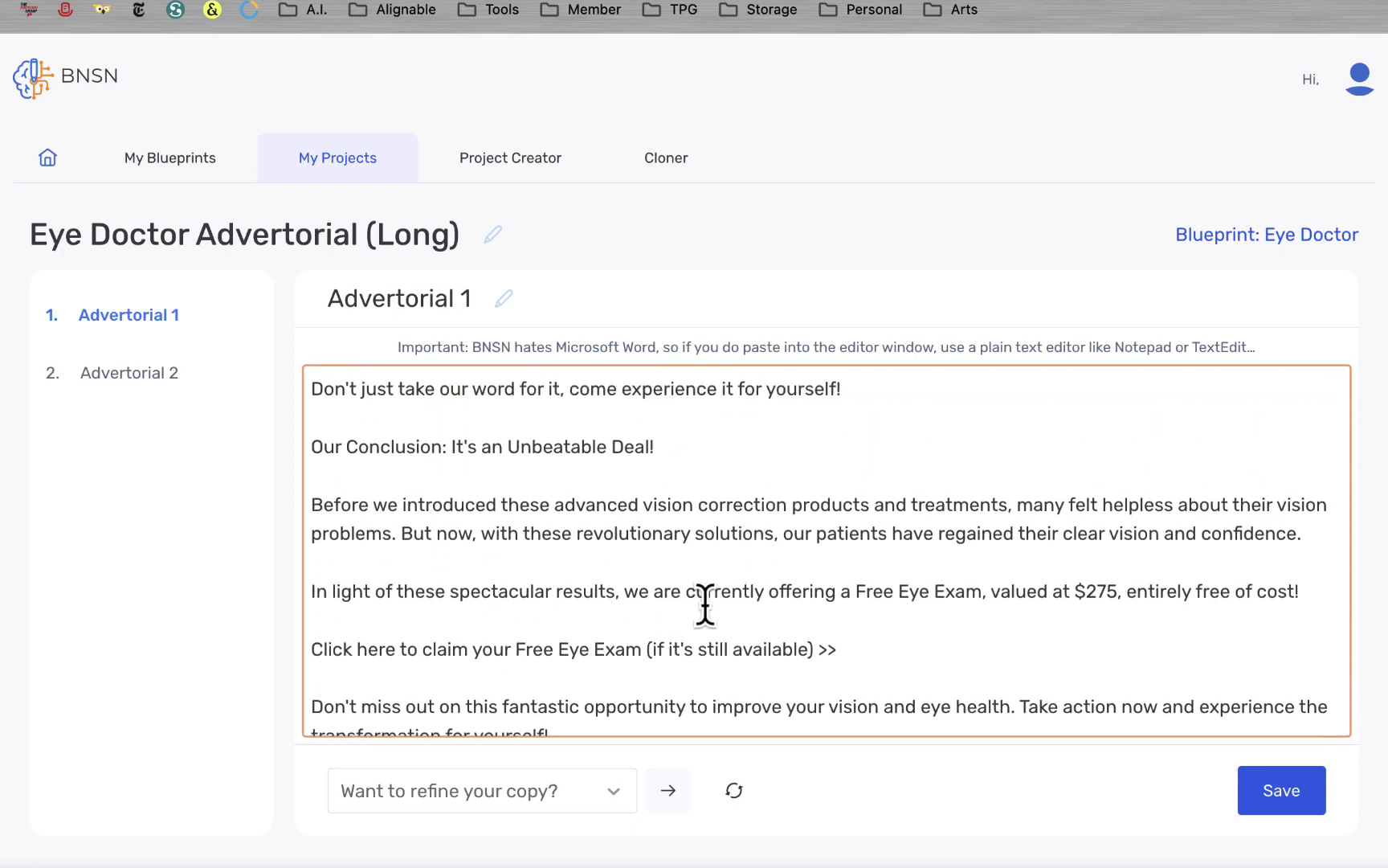
- Generate a refined version of the whole Advertorial 1 copy using the Create More Trust option
left_click(571, 790)
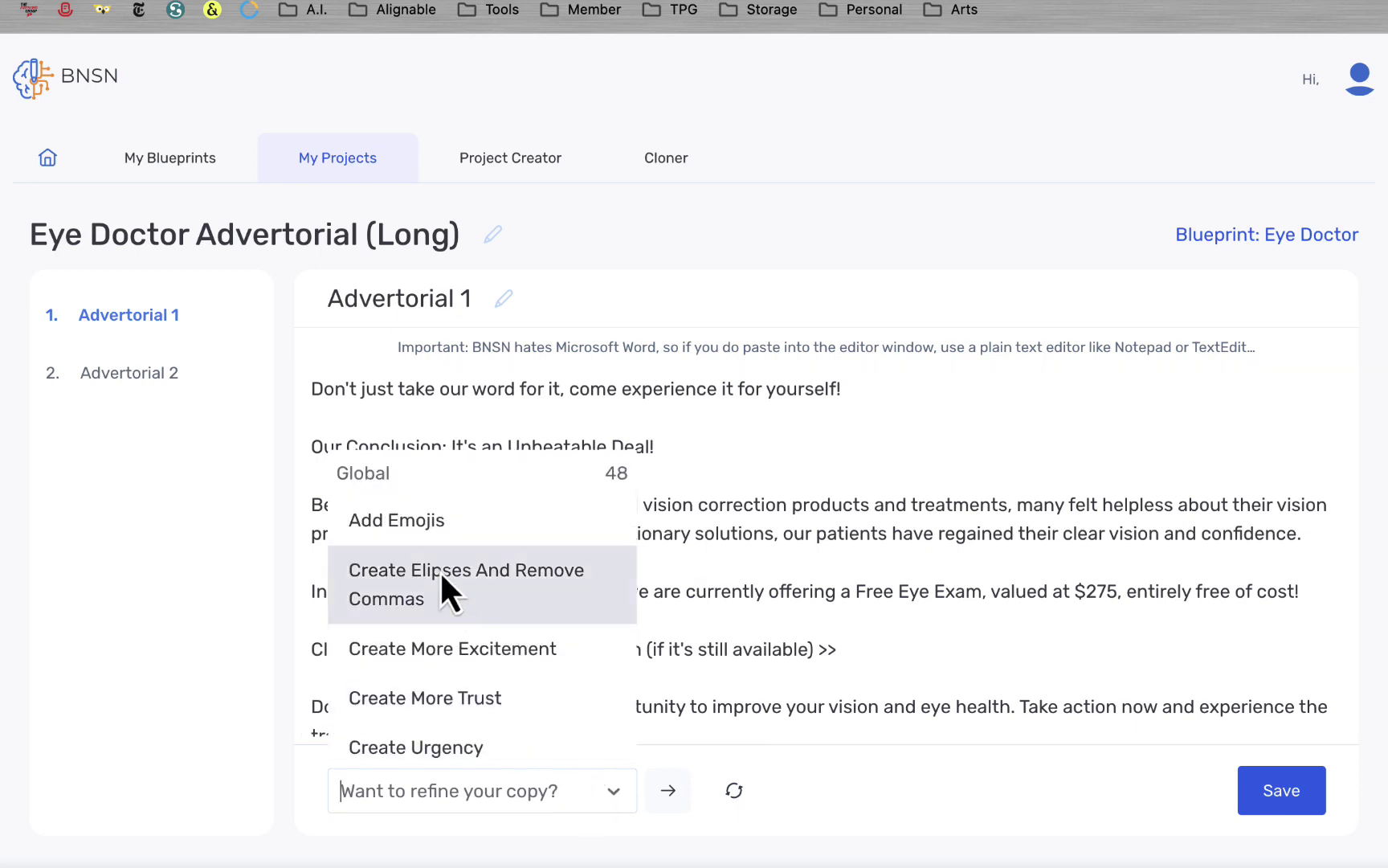
scroll(440, 570, "down", 2)
left_click(426, 641)
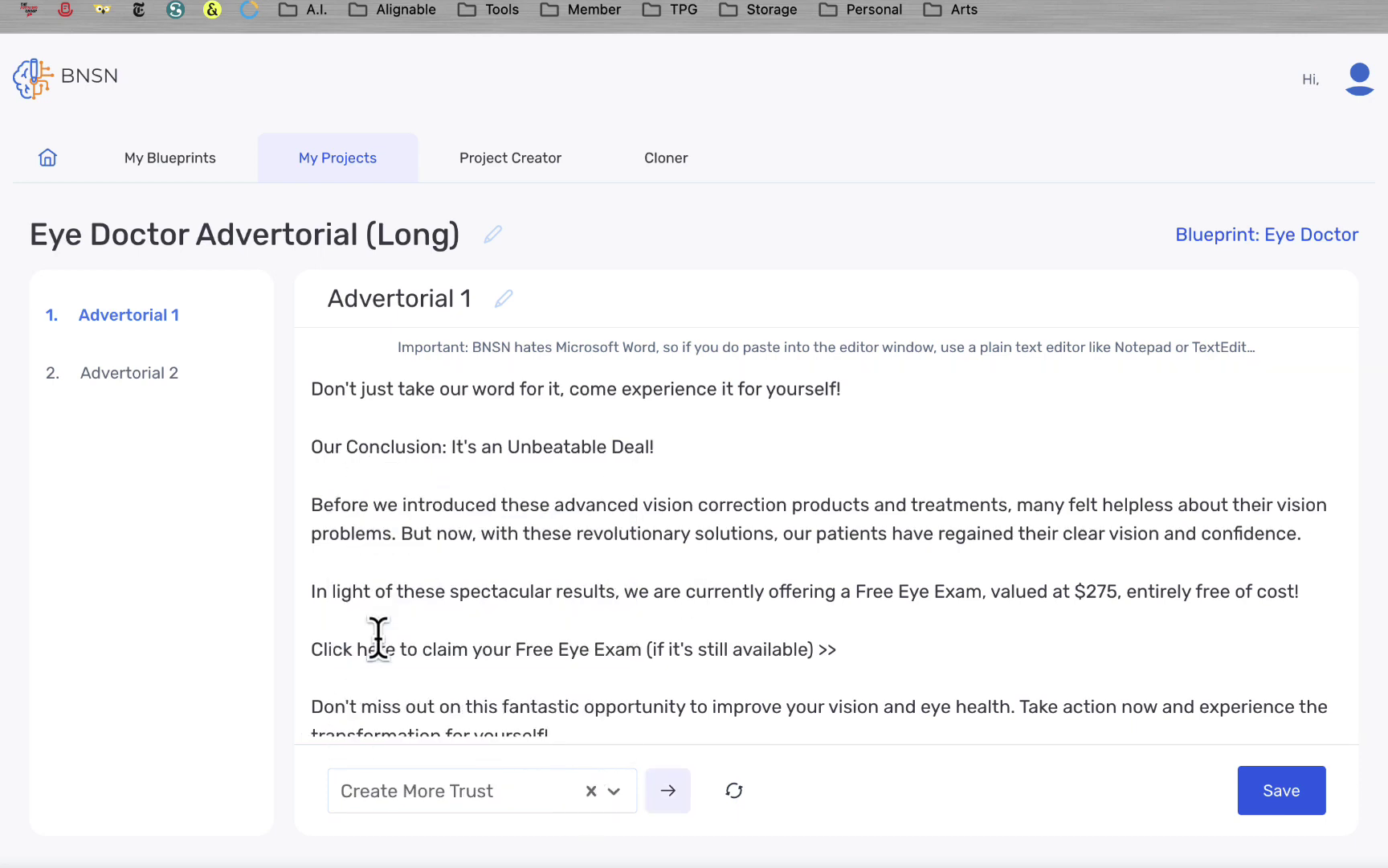
left_click(667, 795)
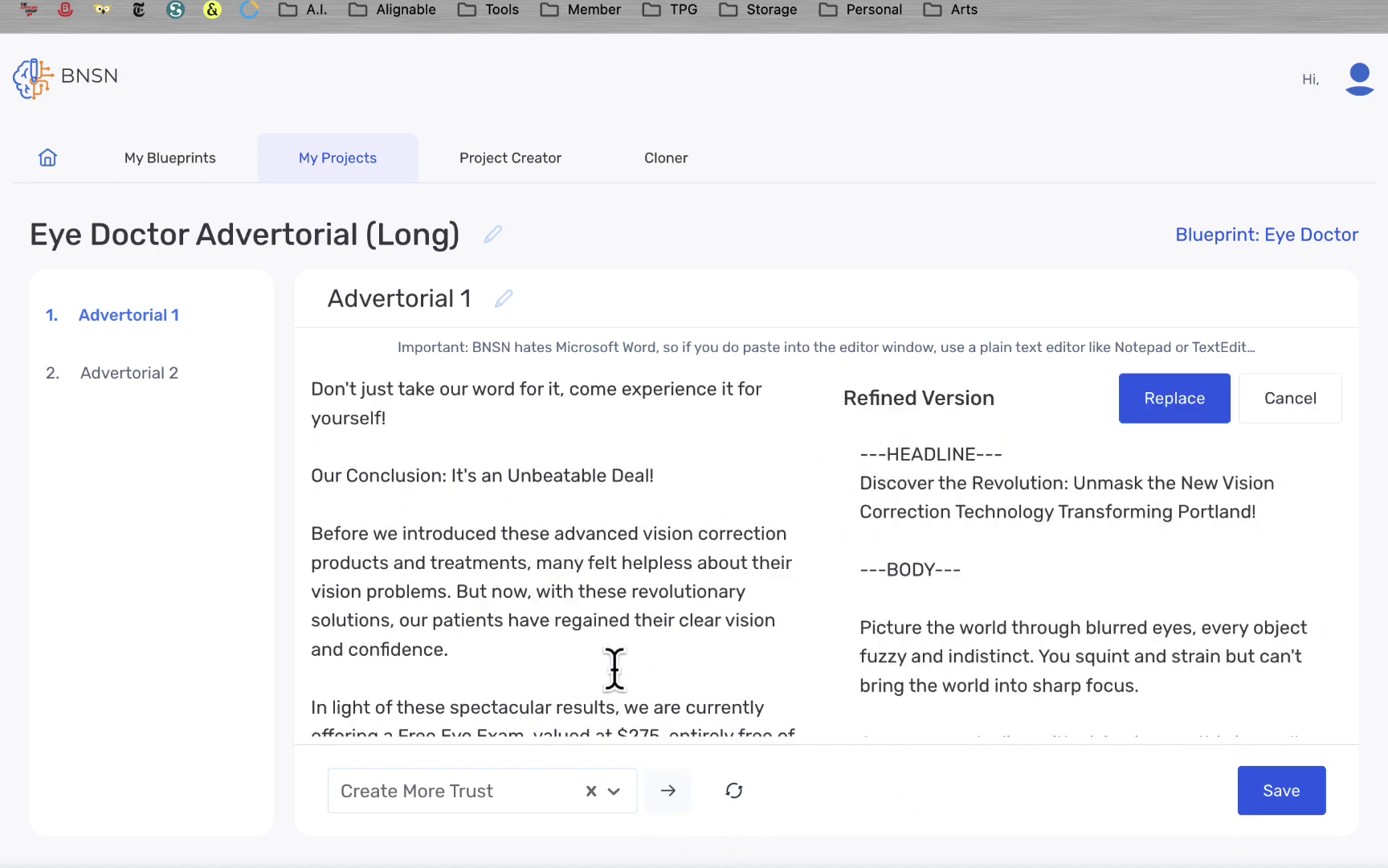
- Review the Create More Trust version of the advertorial from its headline through the testimonials and conclusion
scroll(1014, 538, "down", 3)
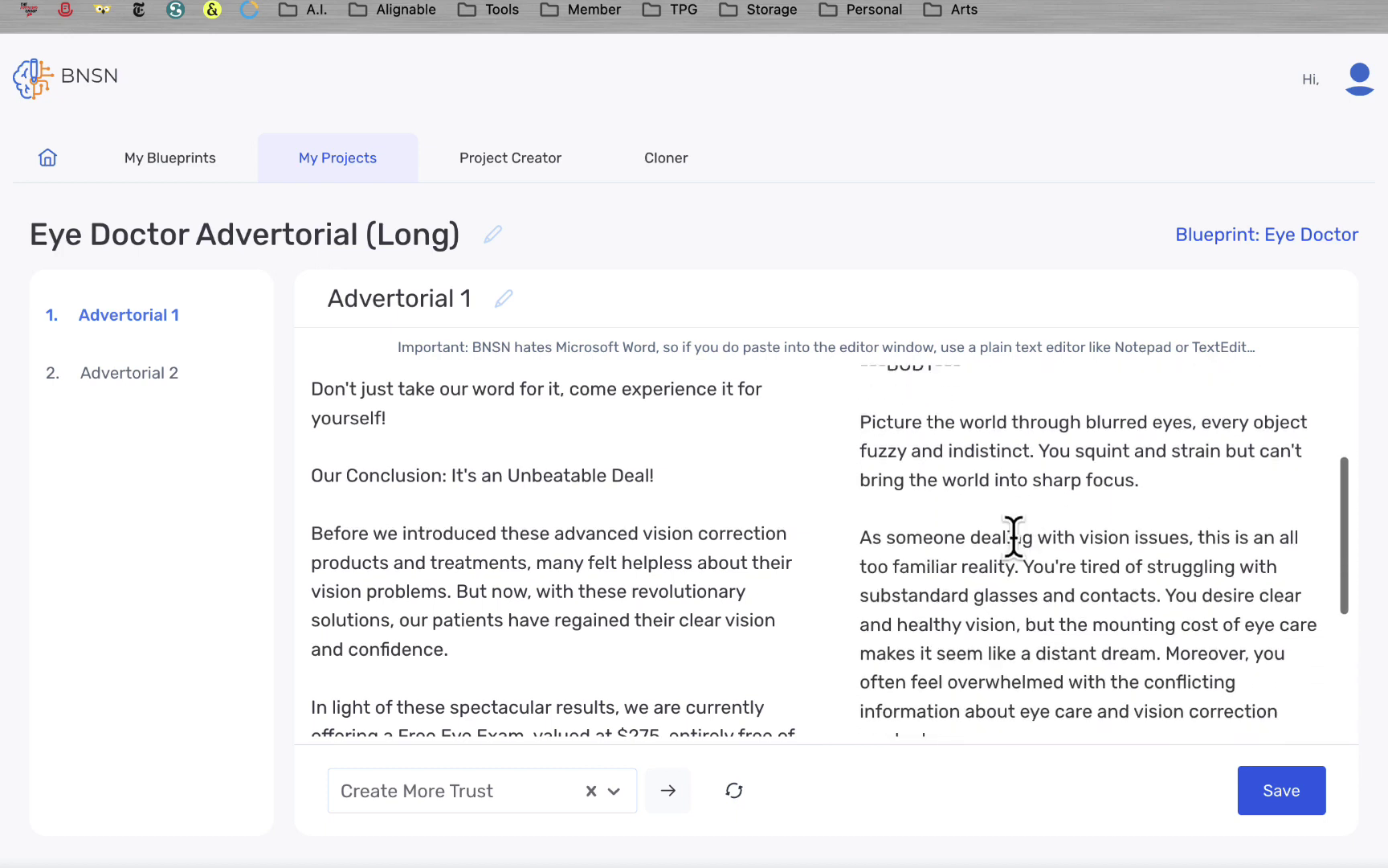
scroll(1014, 537, "down", 2)
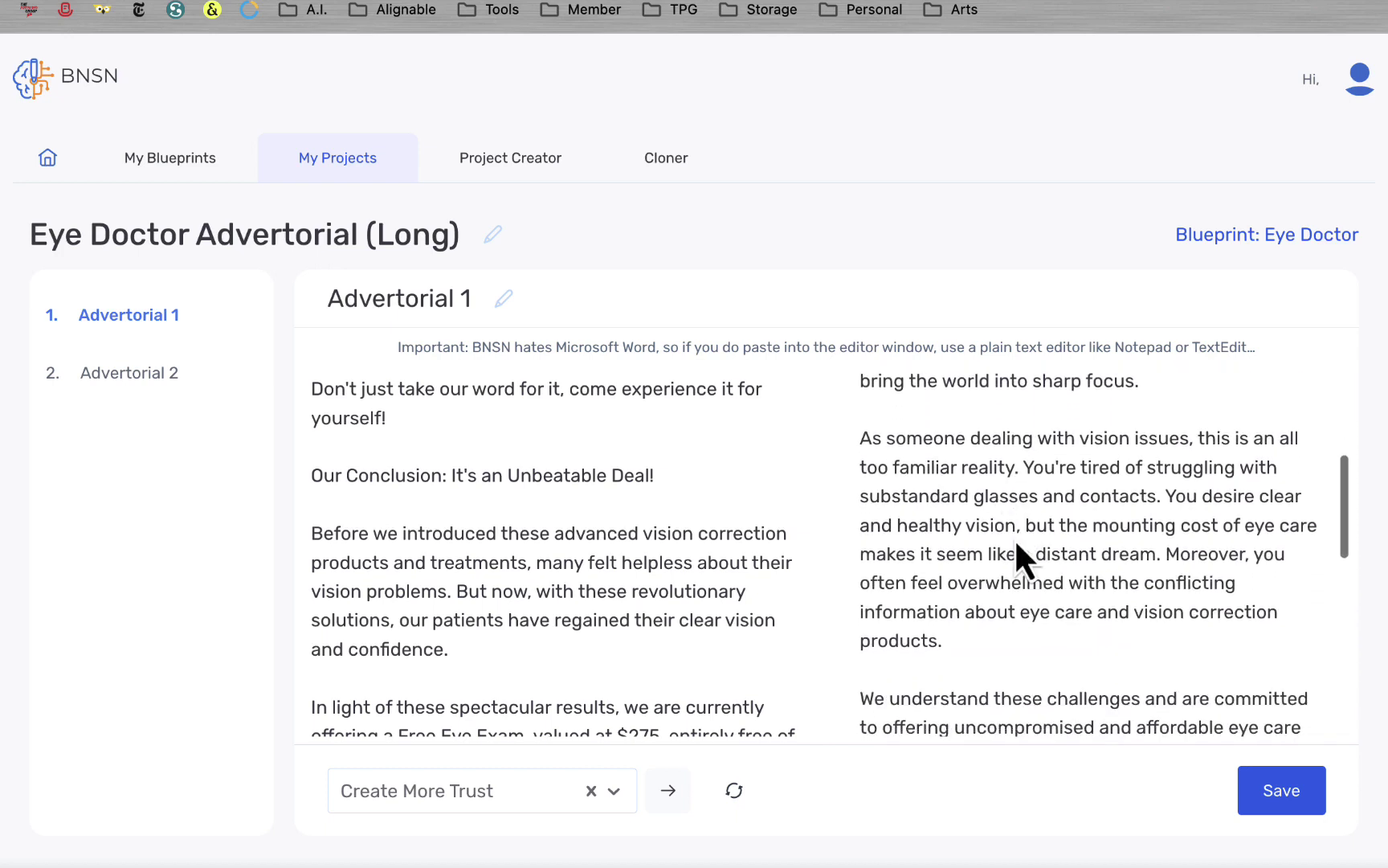
scroll(1011, 540, "down", 2)
scroll(1081, 545, "down", 2)
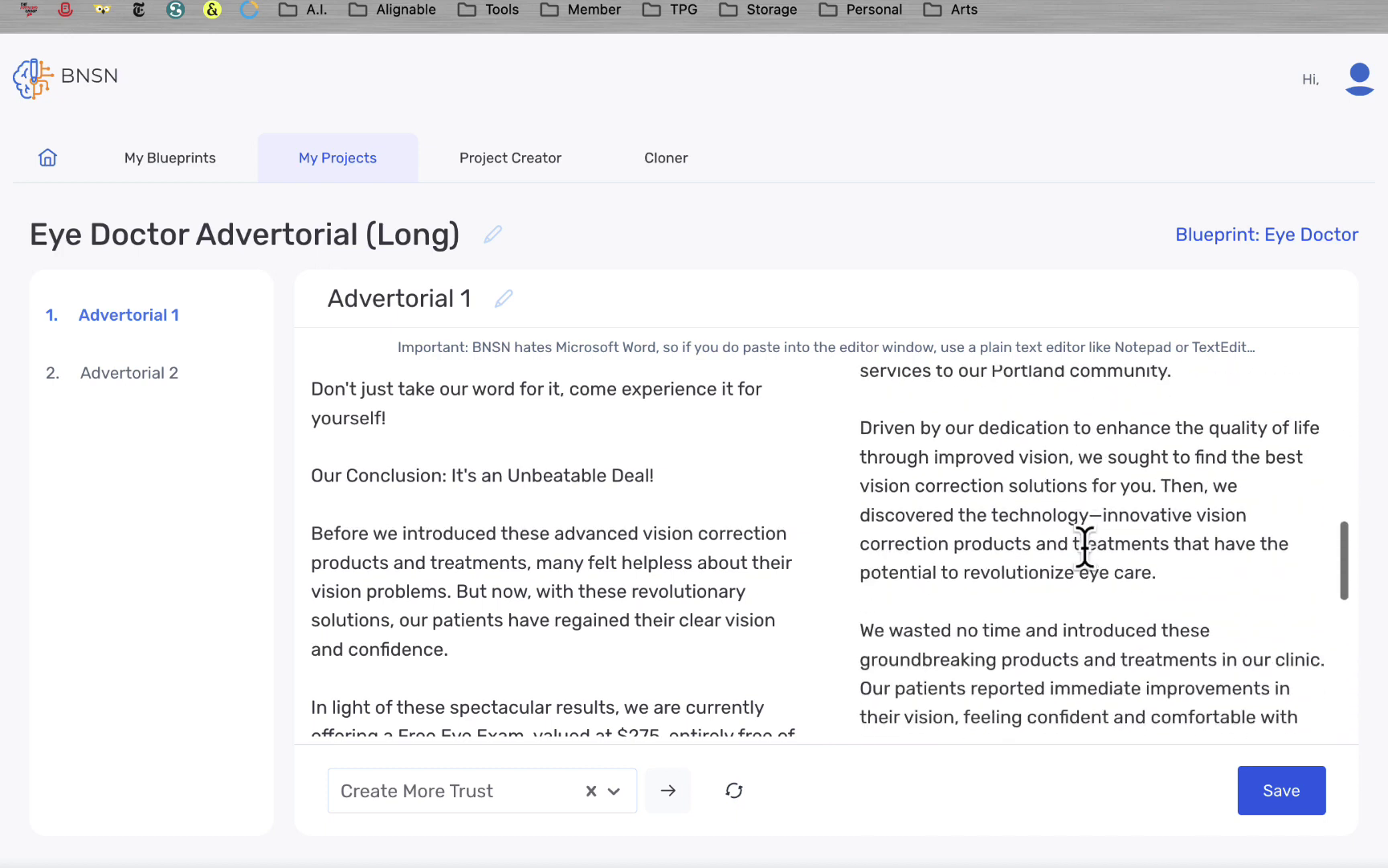
scroll(1083, 549, "down", 9)
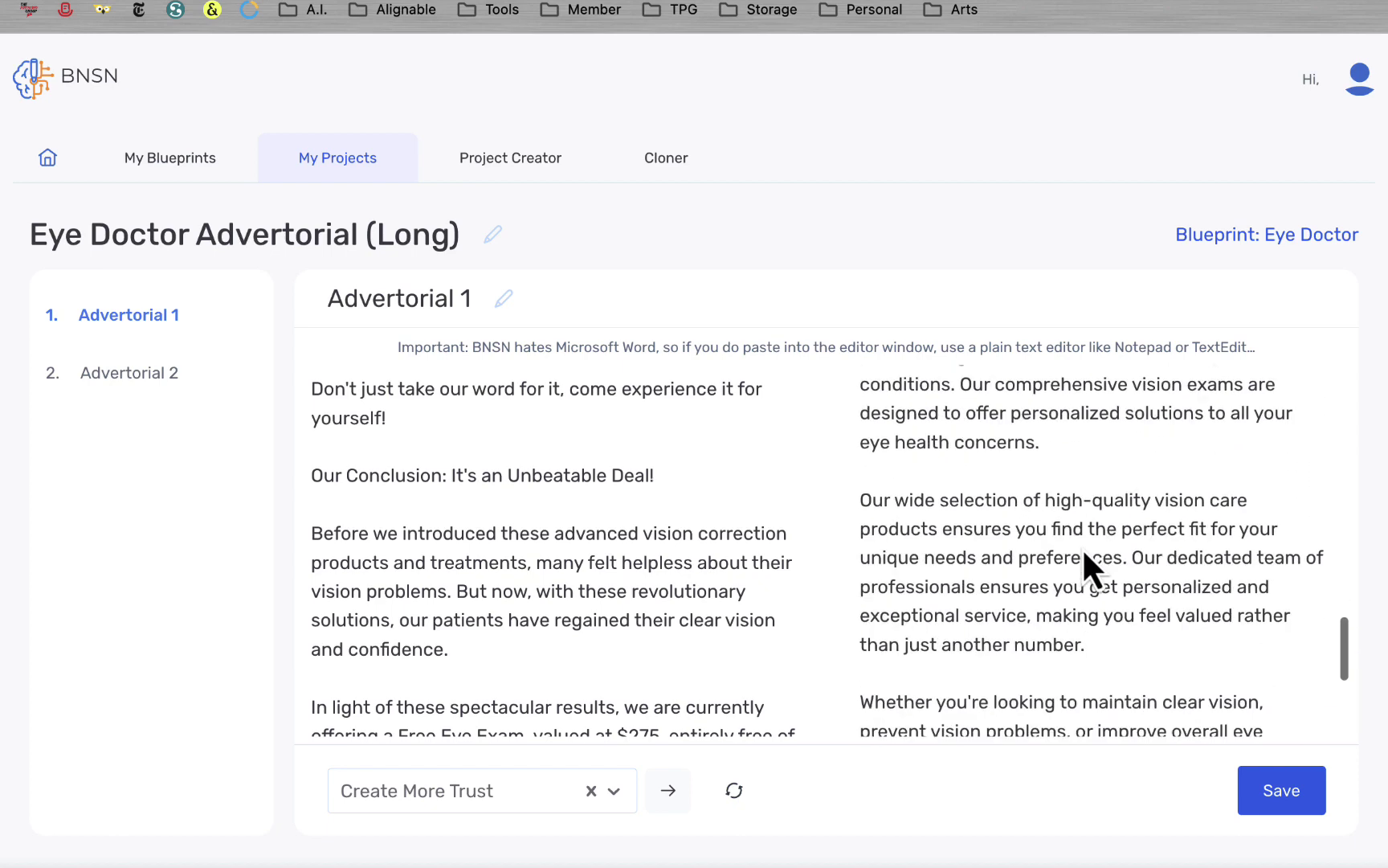
scroll(1081, 543, "down", 8)
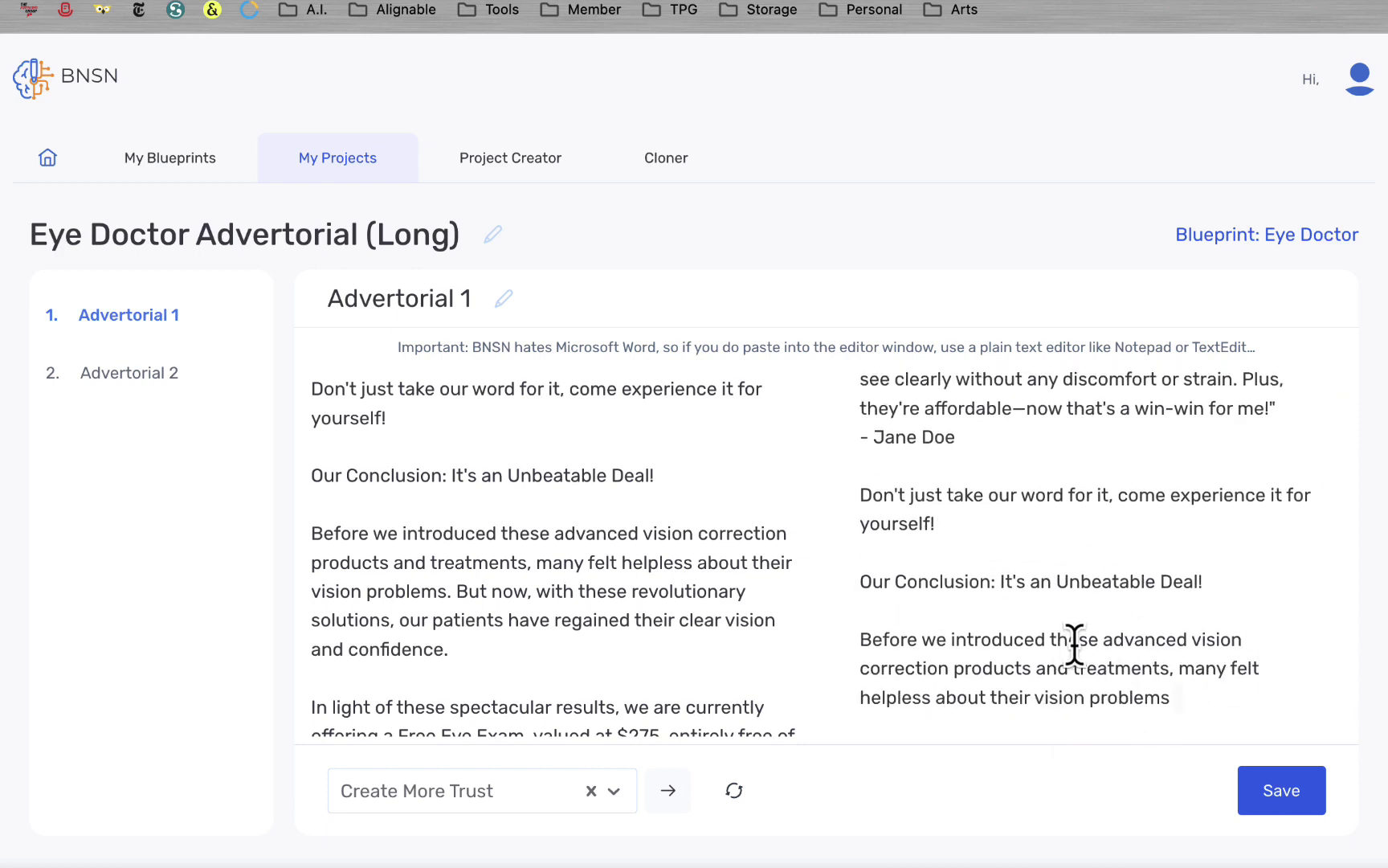
scroll(1102, 640, "up", 20)
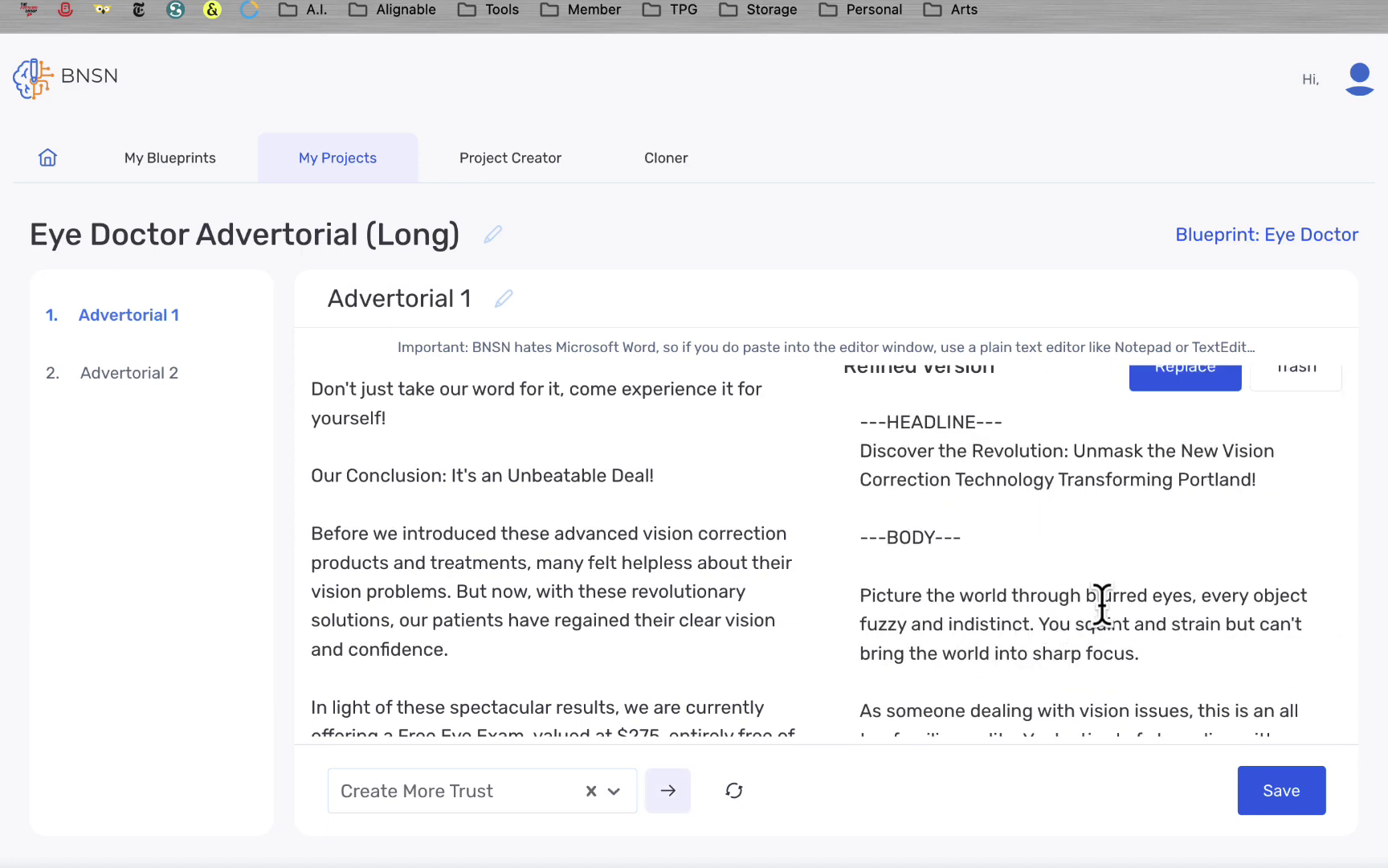
scroll(1100, 604, "up", 2)
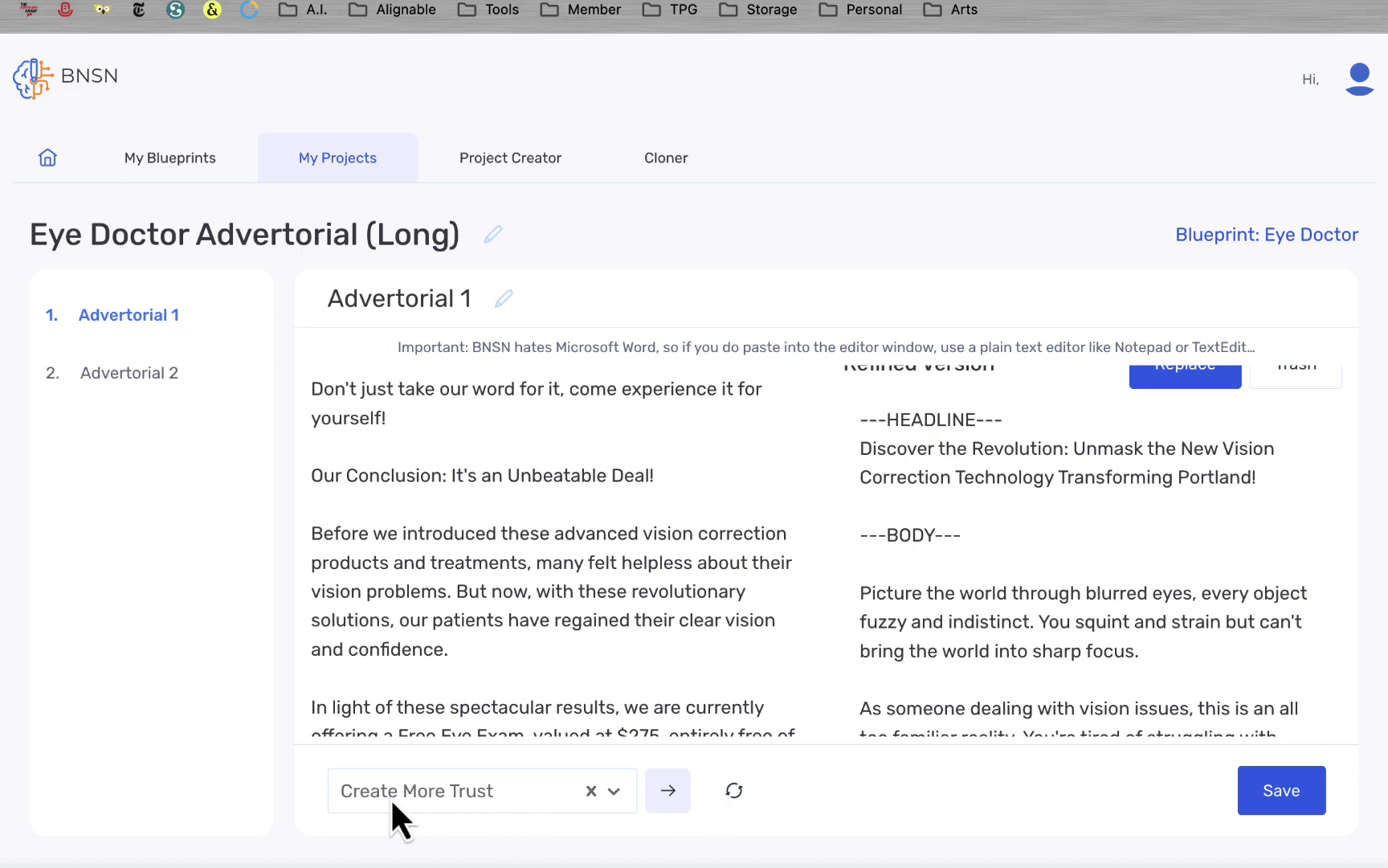
scroll(1155, 563, "up", 1)
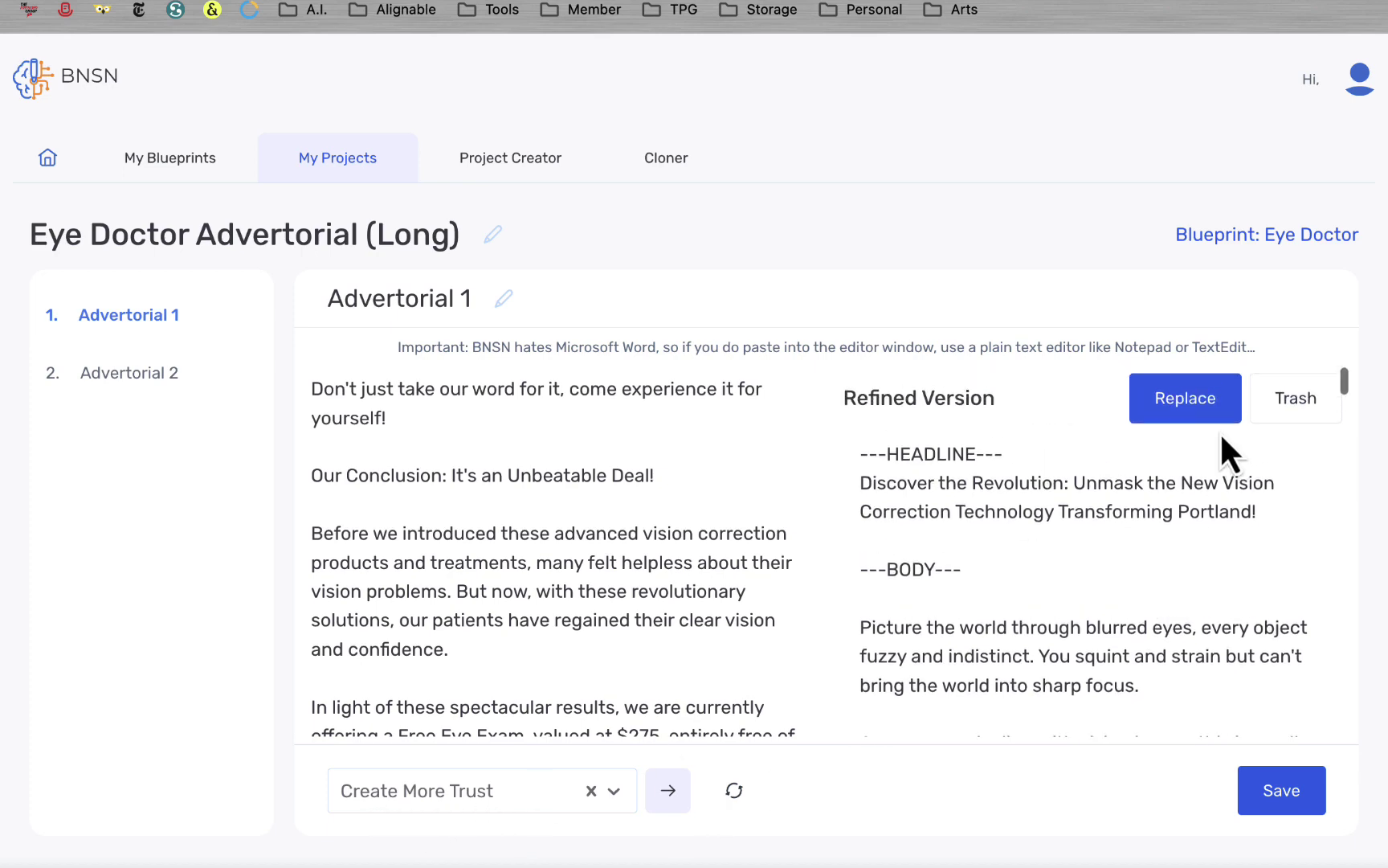
- Replace the original Advertorial 1 copy with the refined version and look over the replaced text
left_click(1186, 402)
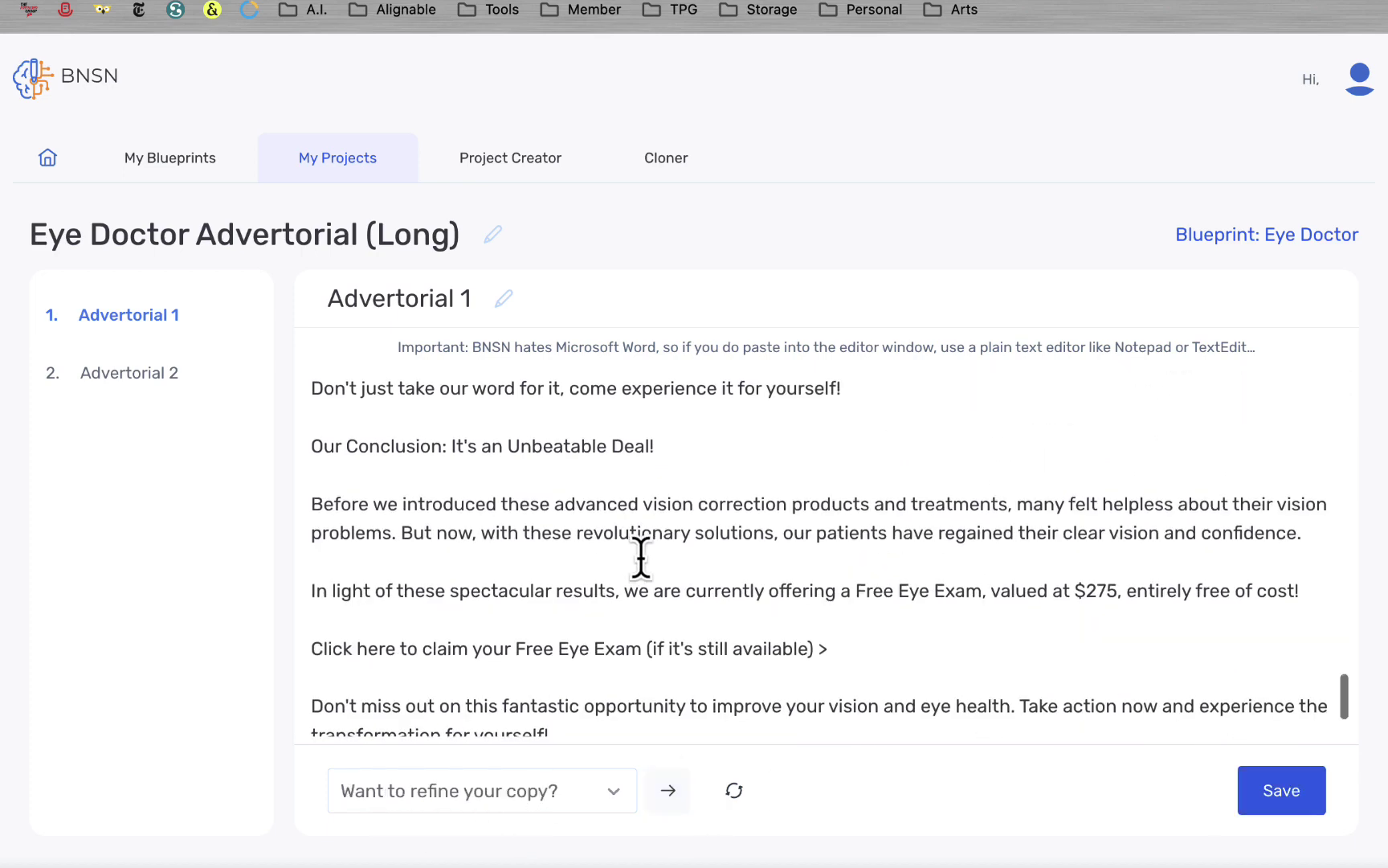
scroll(641, 552, "down", 3)
scroll(643, 554, "up", 15)
scroll(644, 556, "up", 5)
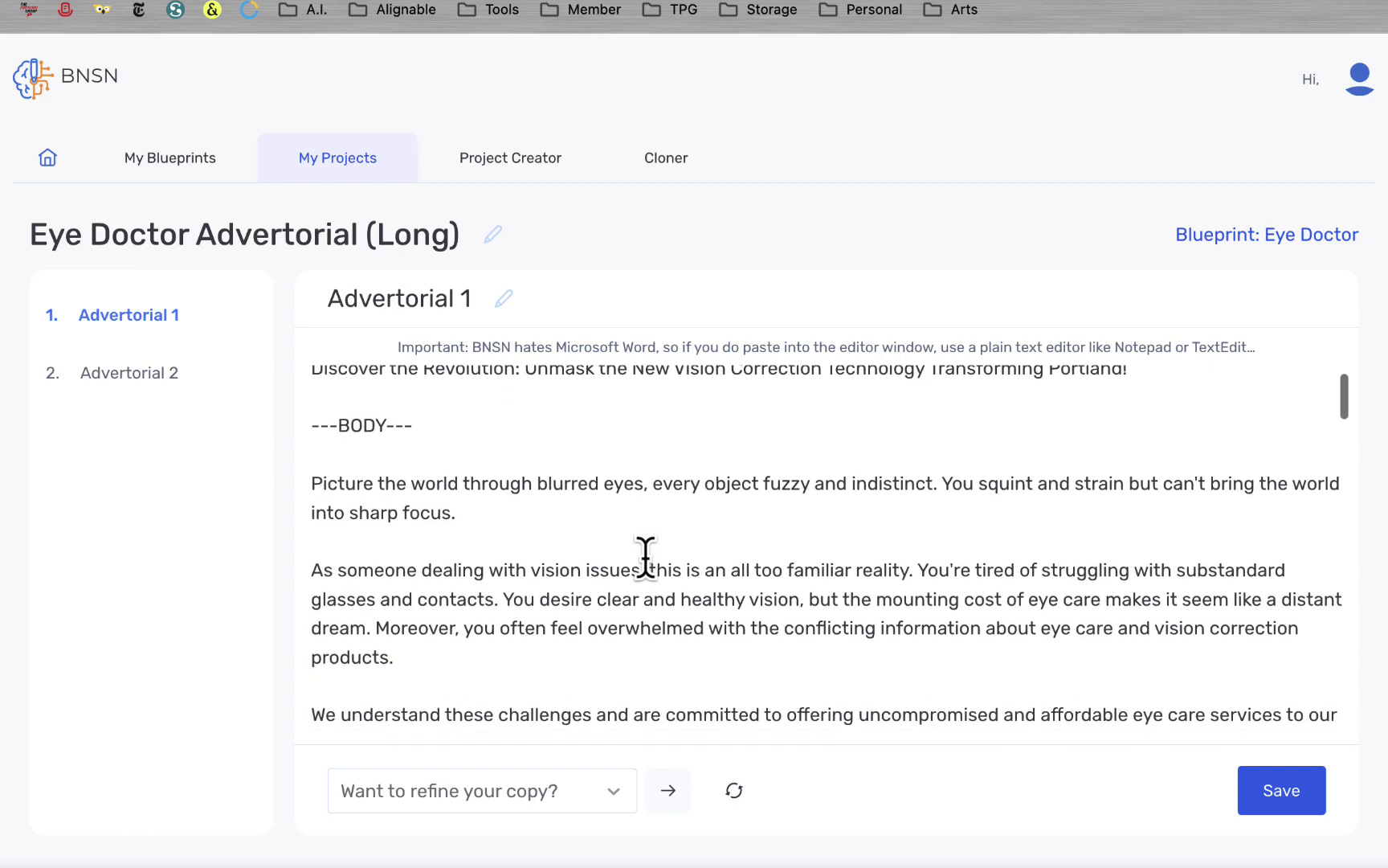
- Refine only the "We understand these challenges" paragraph with How Real People Talk, and replace the original paragraph with the refined version
scroll(645, 557, "down", 3)
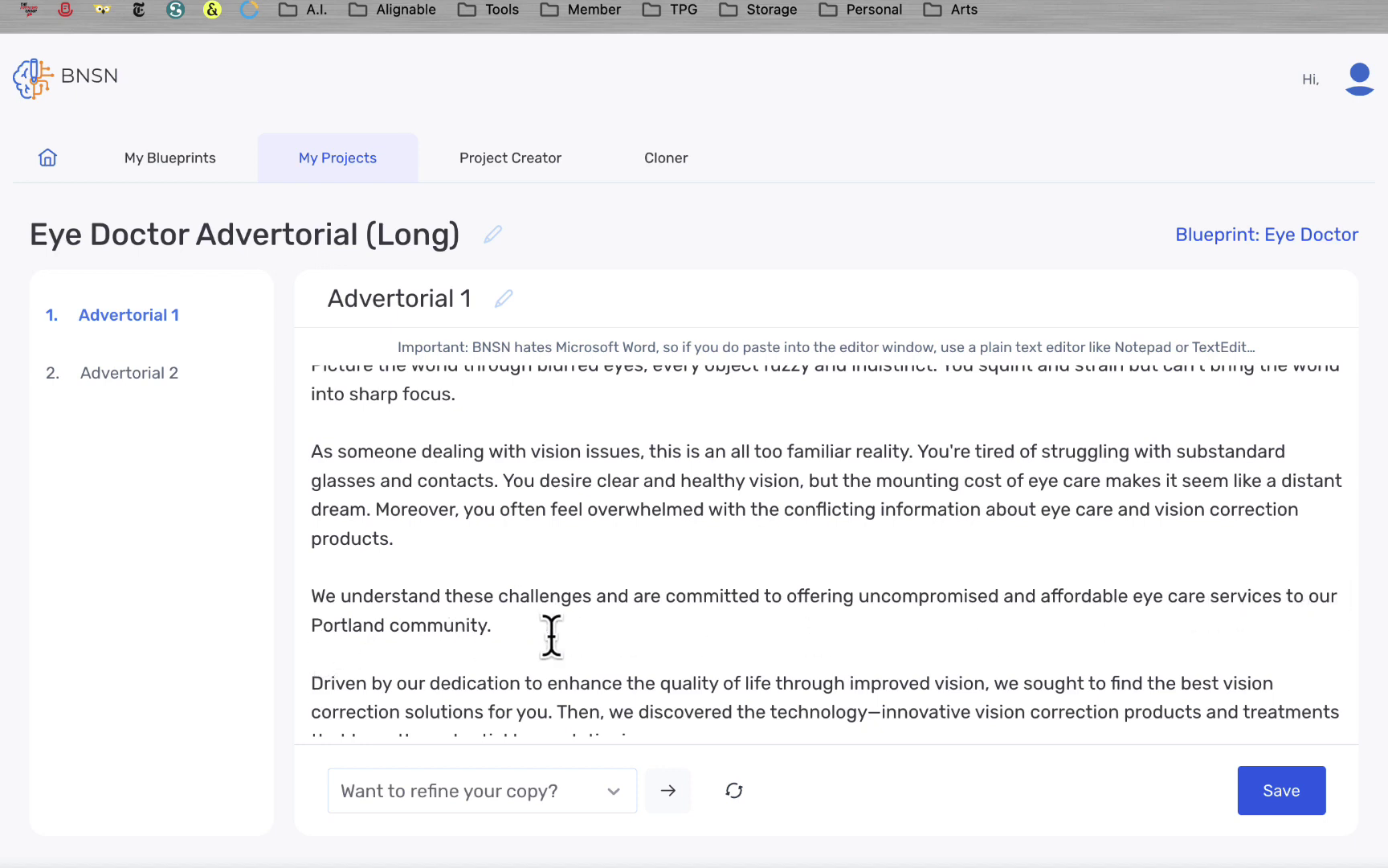
left_click_drag(511, 629, 296, 608)
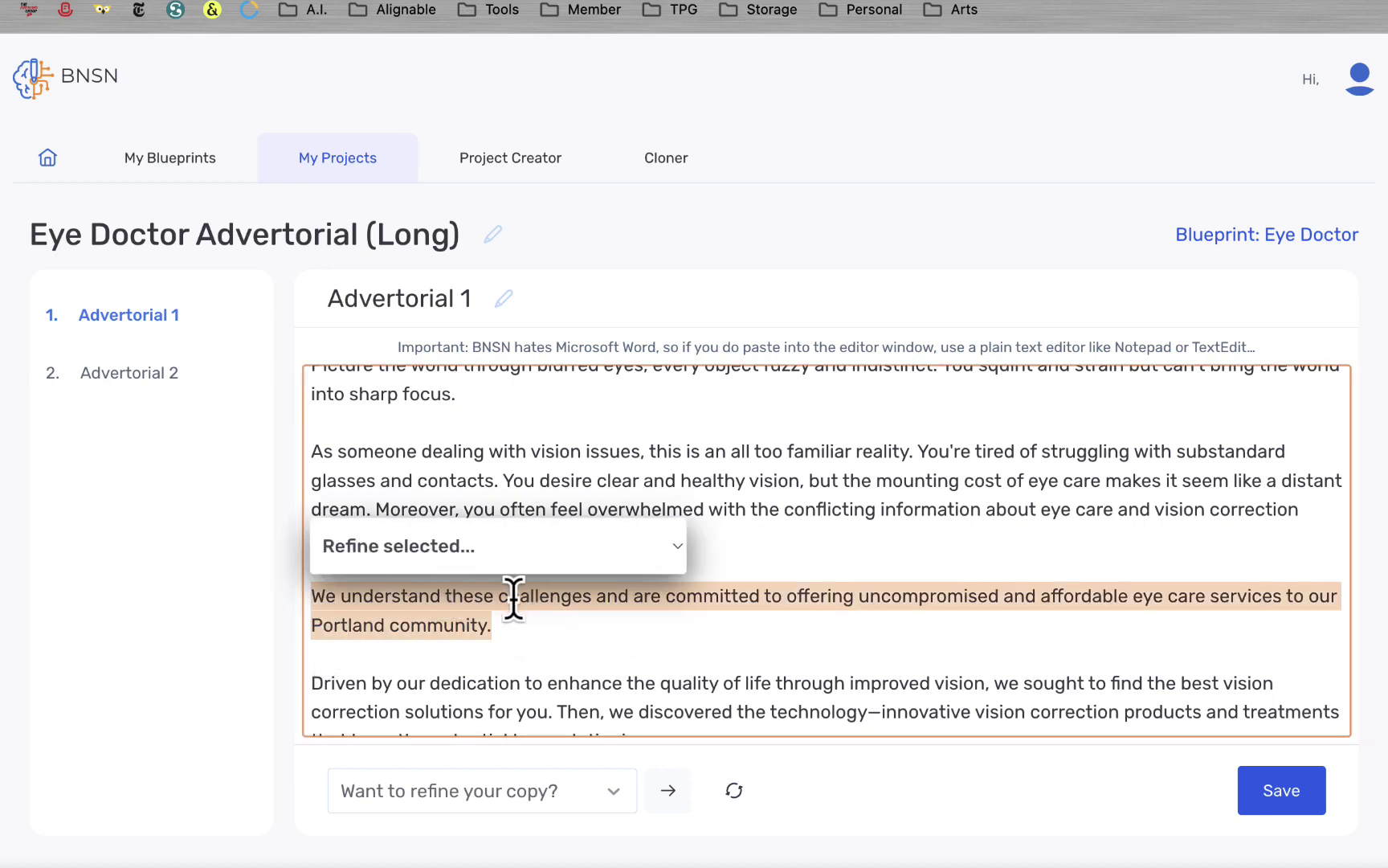
left_click(582, 548)
scroll(557, 693, "down", 3)
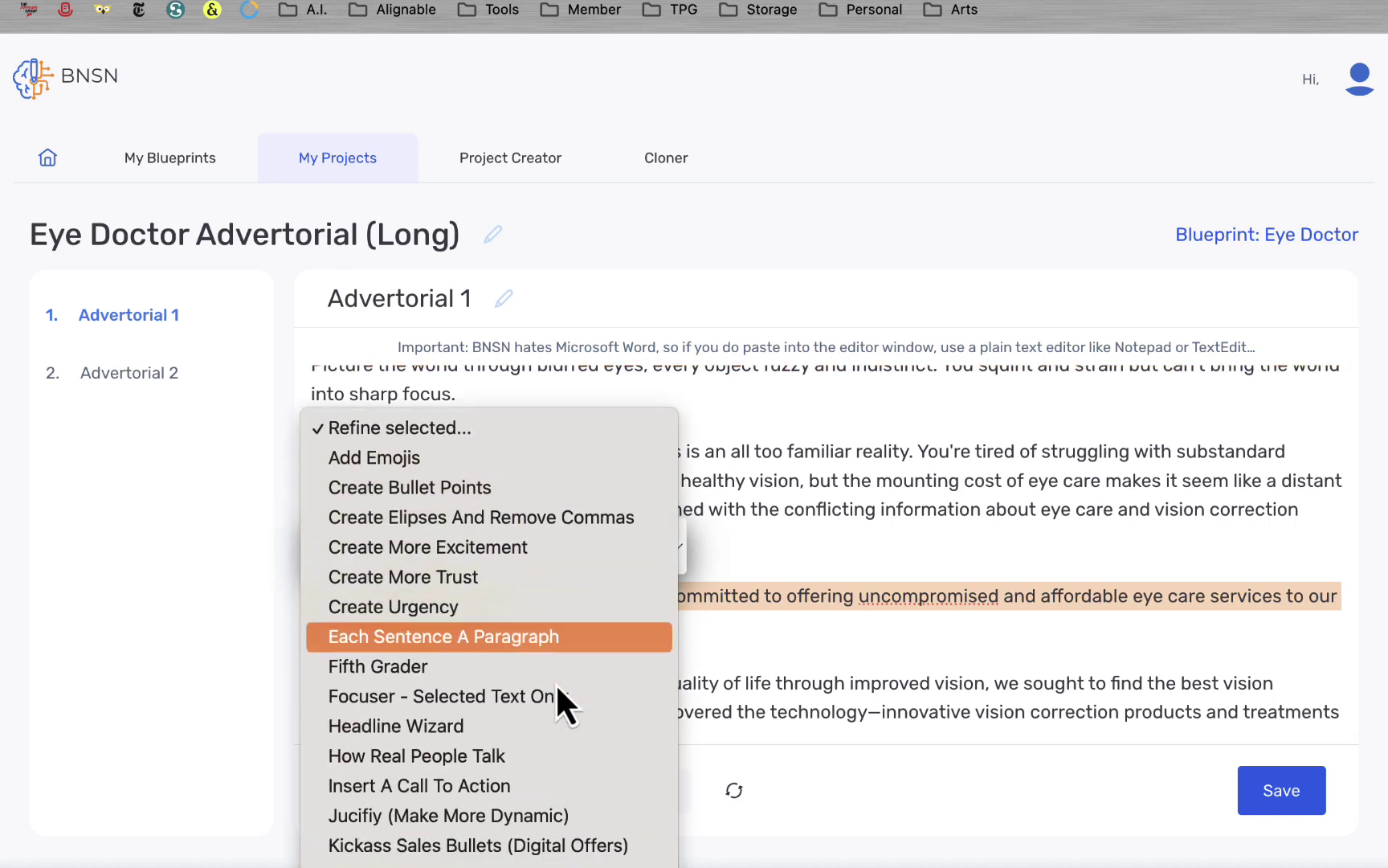
scroll(556, 689, "down", 4)
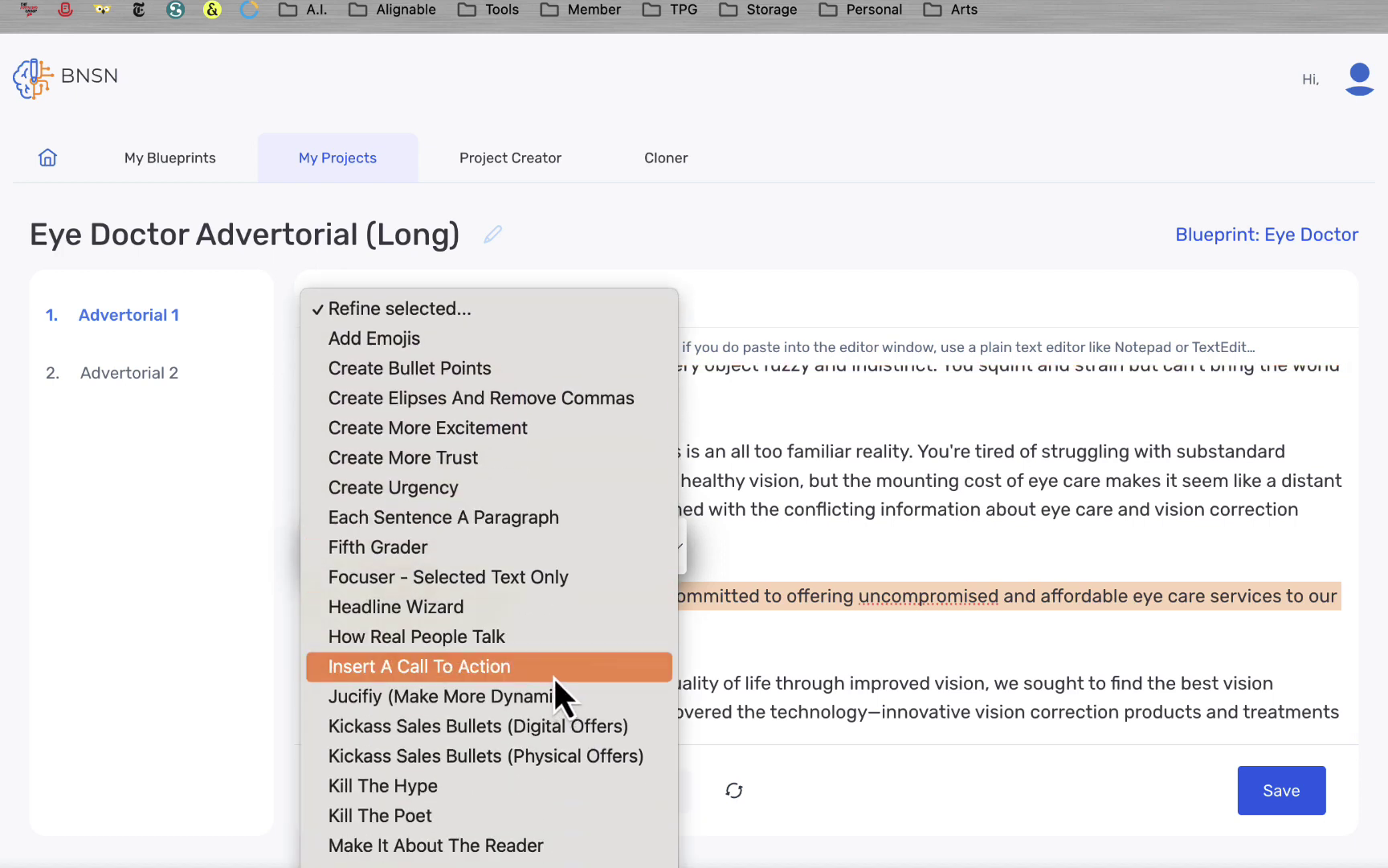
scroll(553, 679, "down", 3)
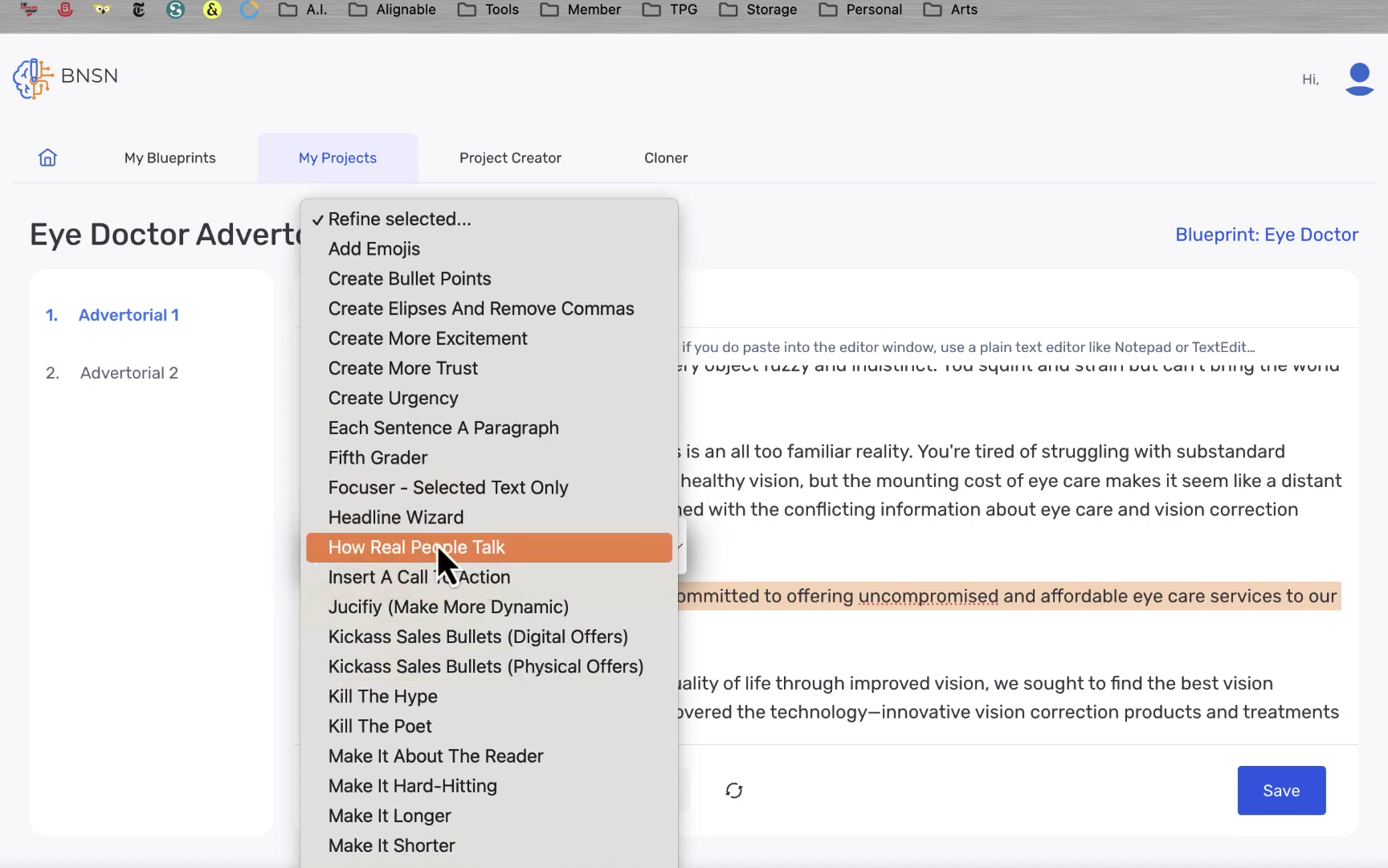
left_click(496, 547)
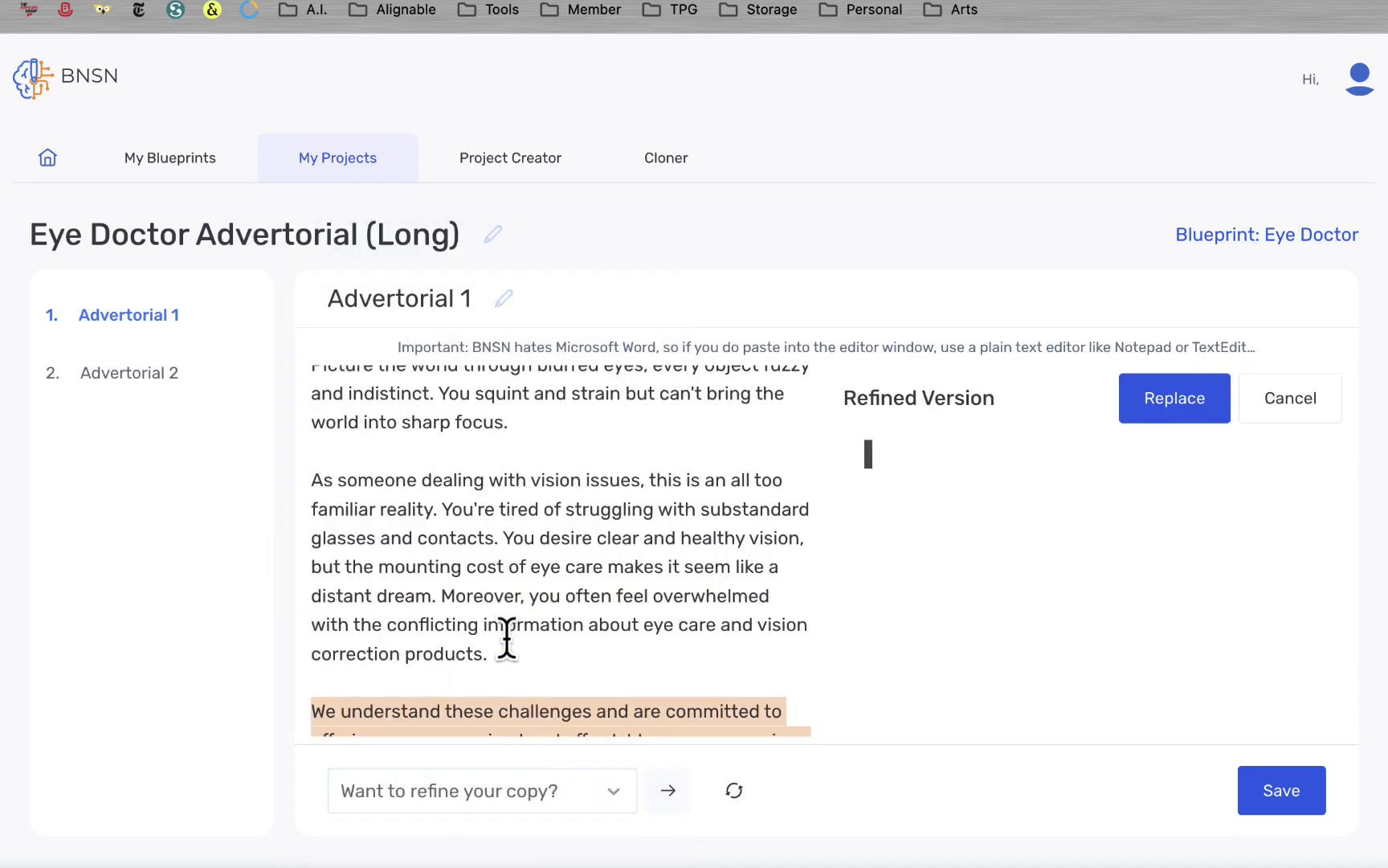
scroll(506, 635, "down", 3)
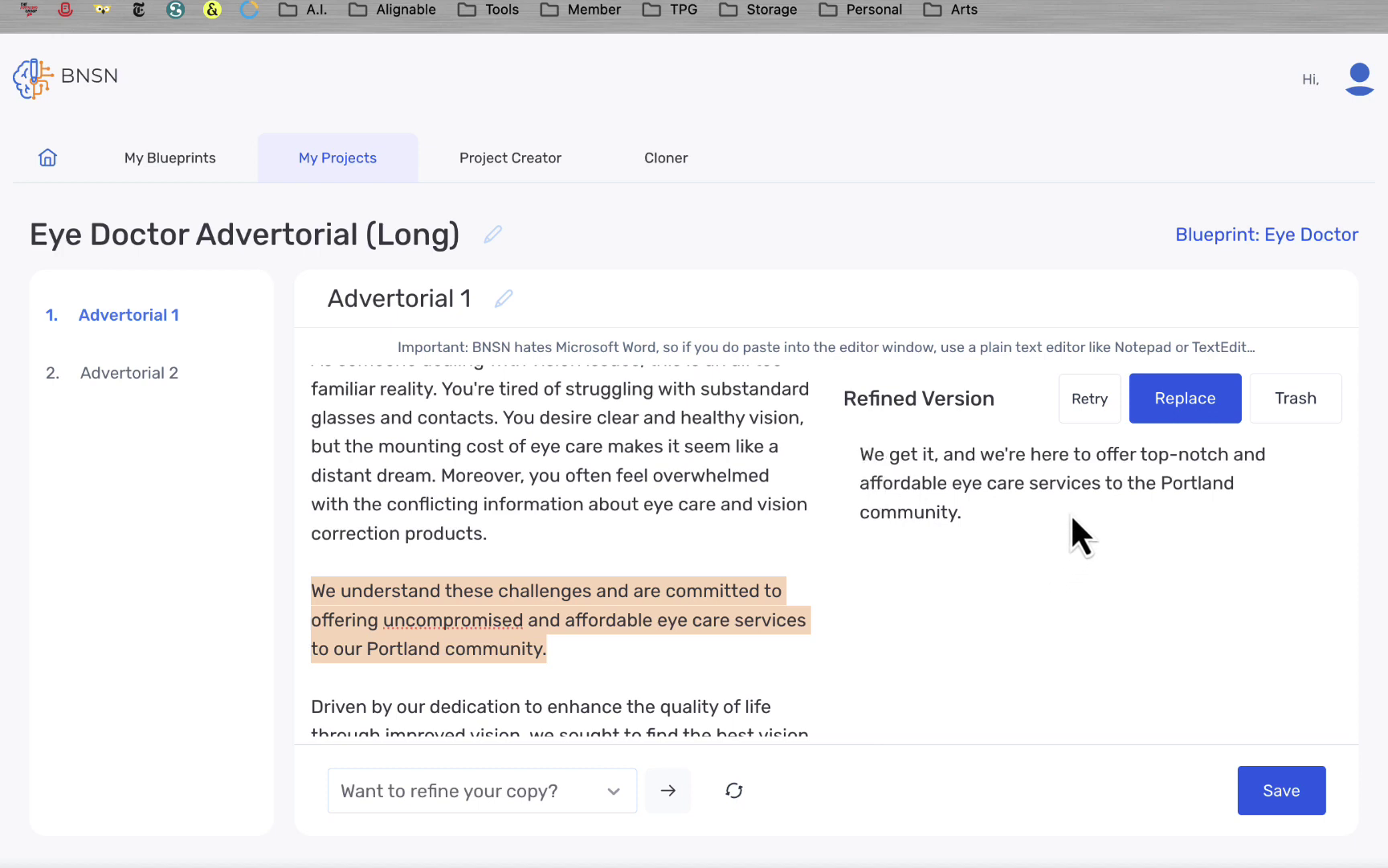
left_click(1187, 399)
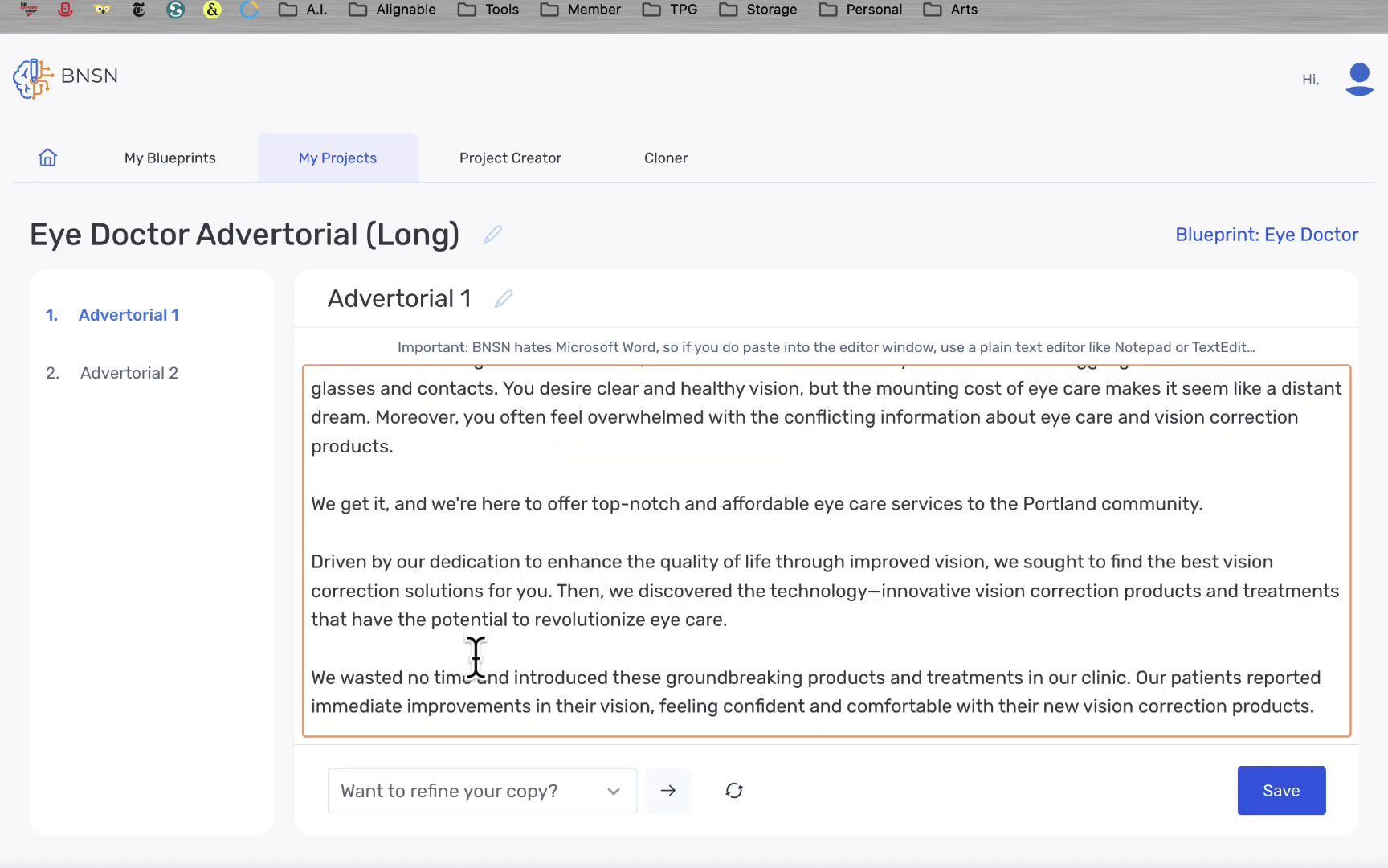
- Look over the remaining body copy, save the refined Advertorial 1, and return to its headline
scroll(474, 657, "down", 3)
scroll(459, 632, "down", 4)
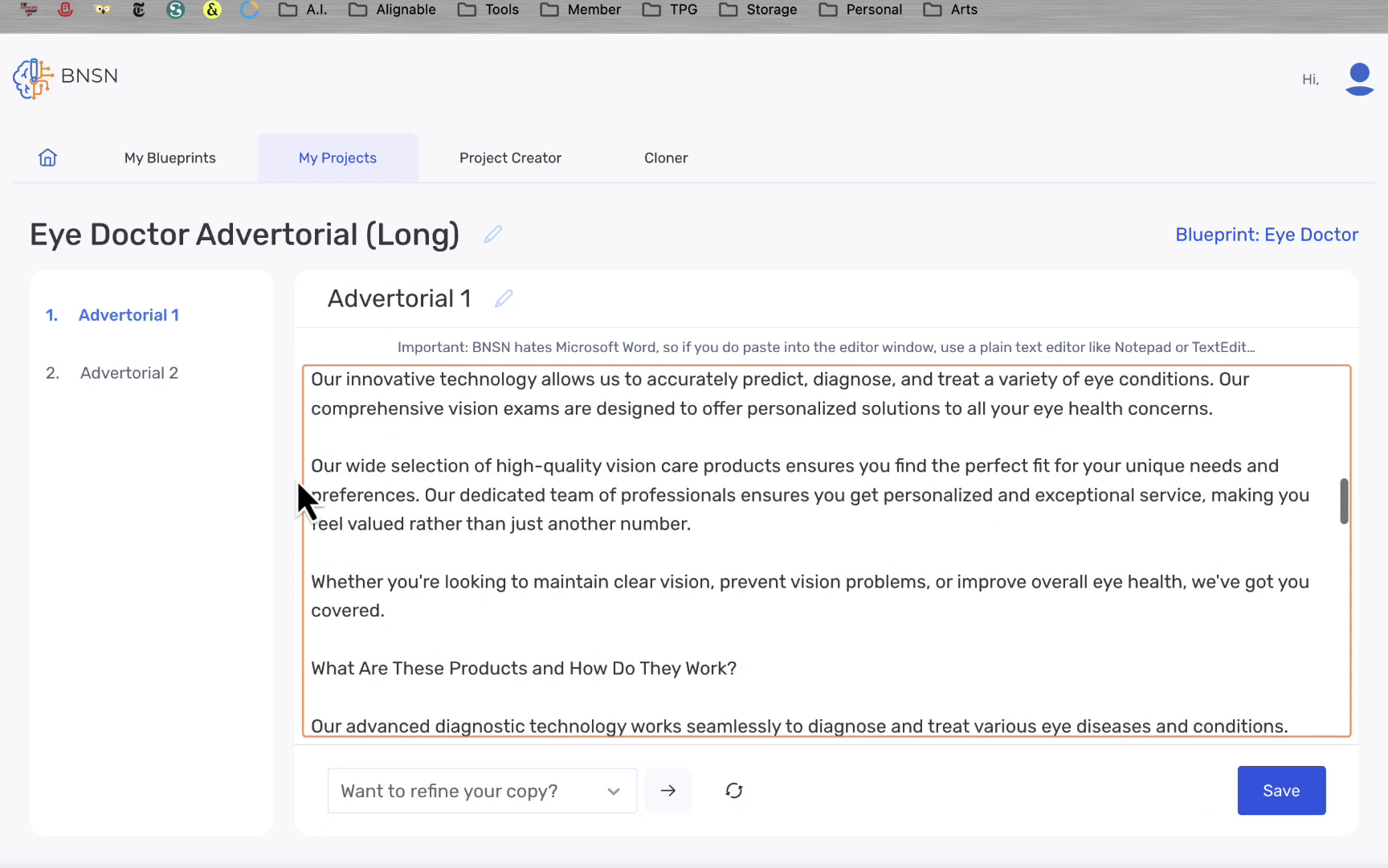
scroll(471, 626, "down", 2)
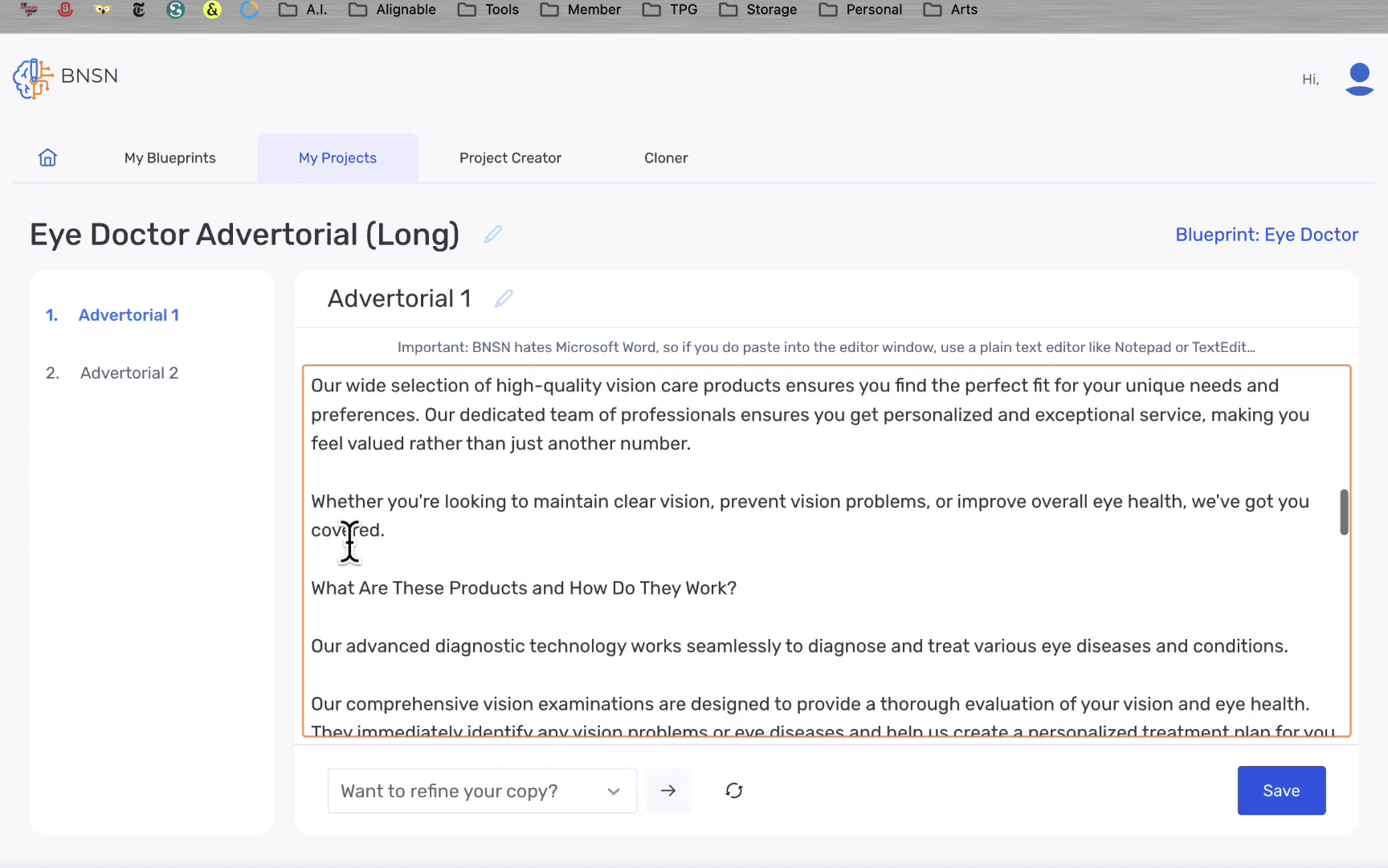
scroll(418, 640, "down", 1)
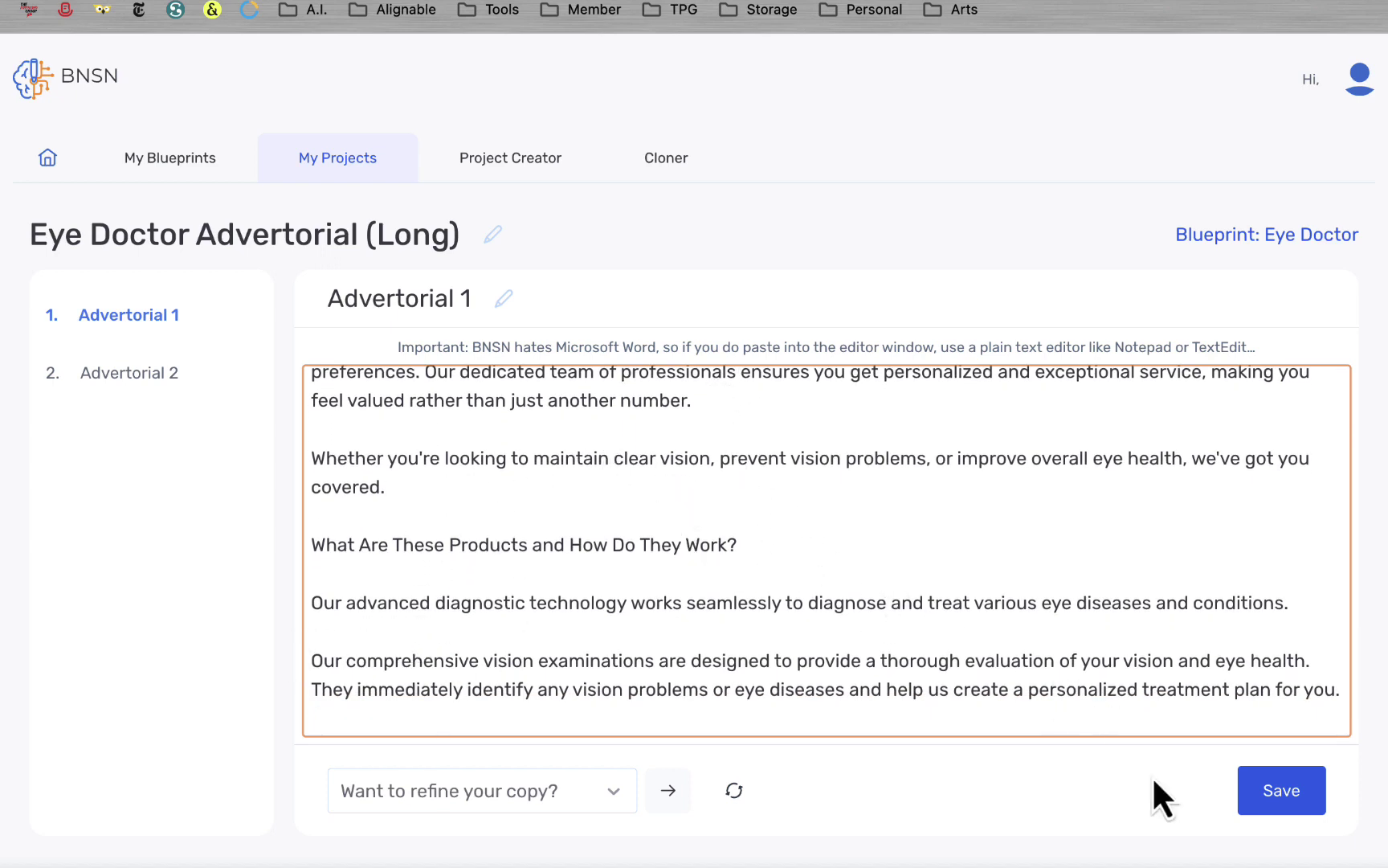
left_click(1282, 791)
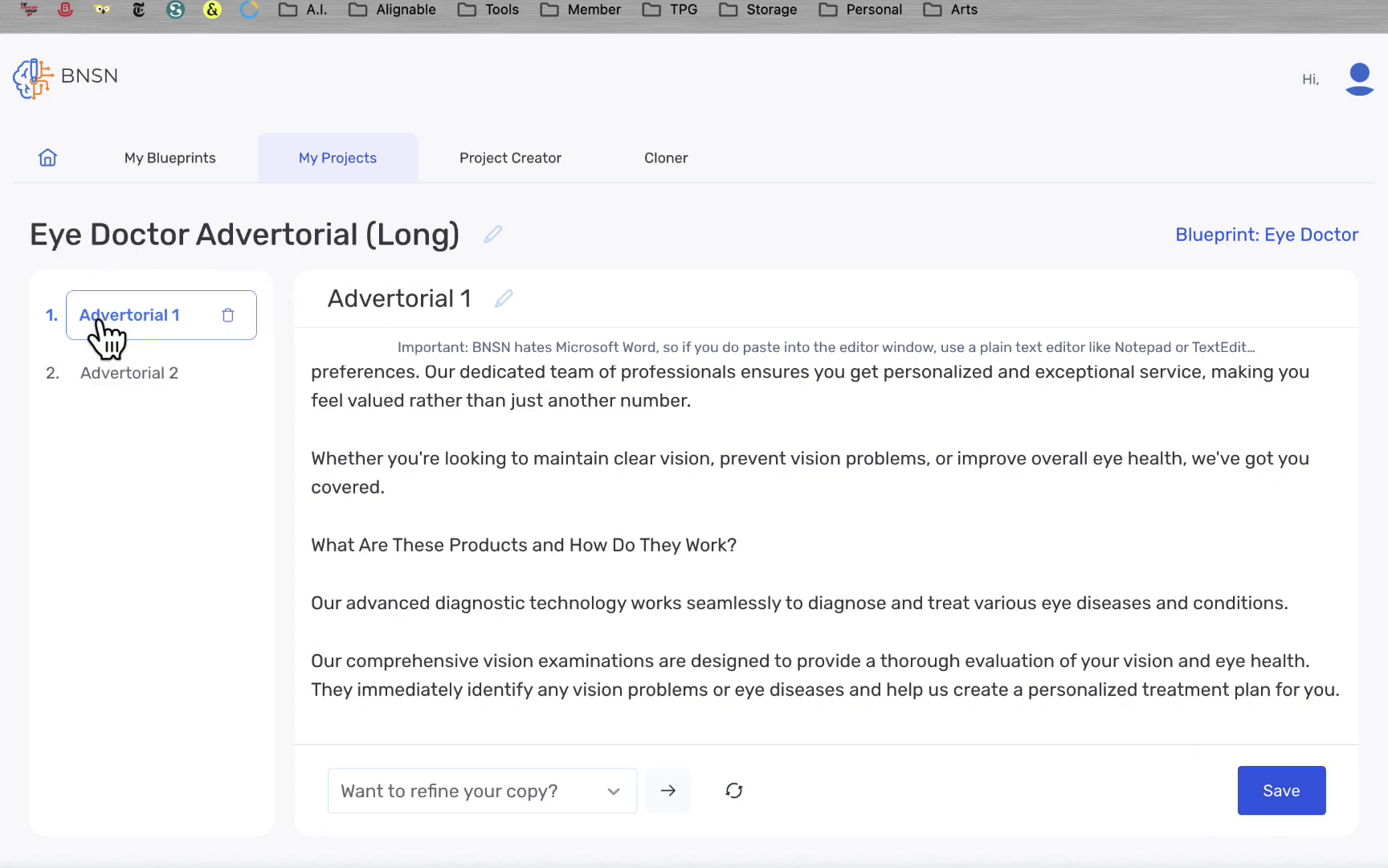
scroll(542, 496, "up", 10)
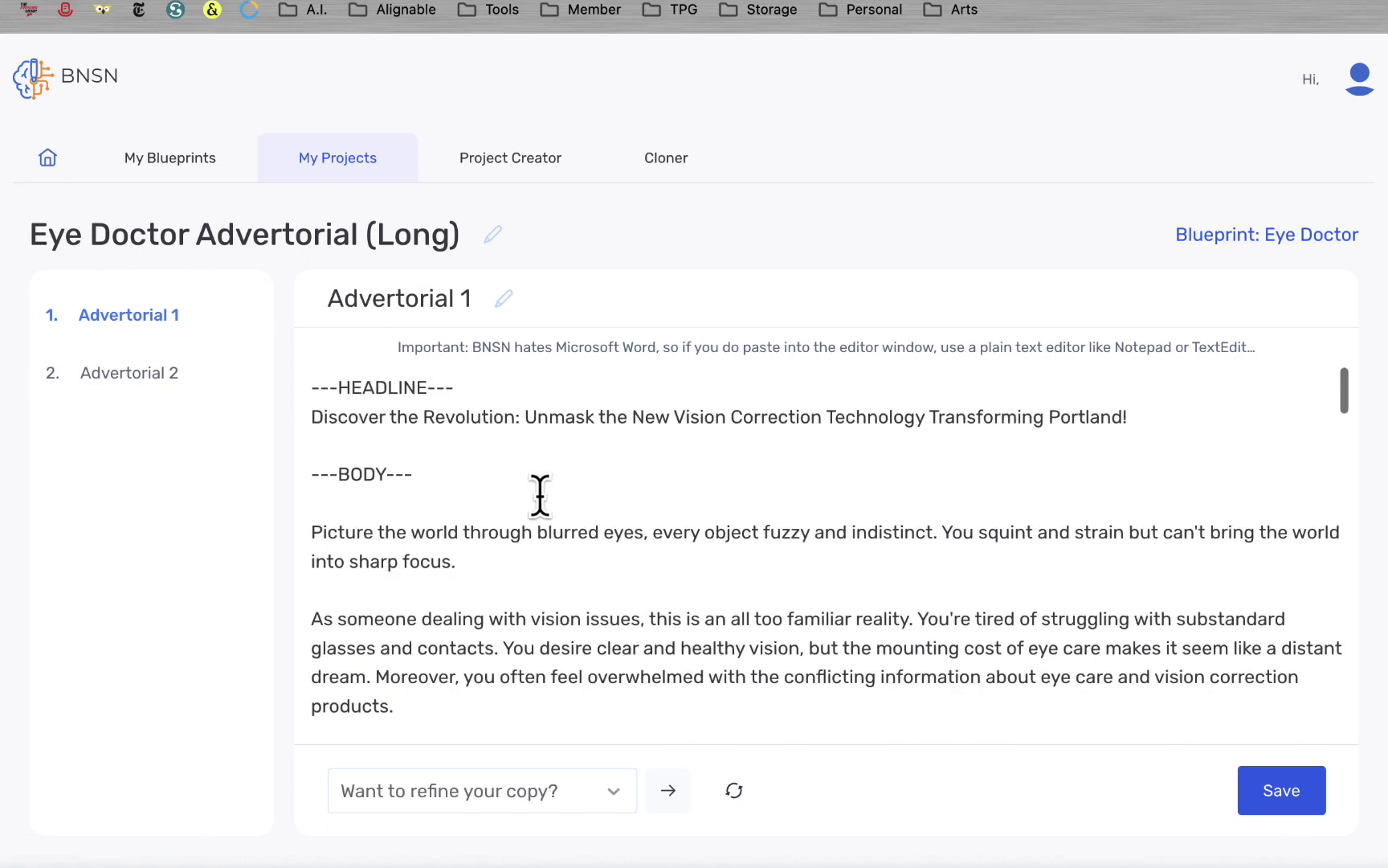
- For Advertorial 2, submit the offer reason "It's critical to get your eyes checked regularly - especially after the age of 40"
left_click(99, 394)
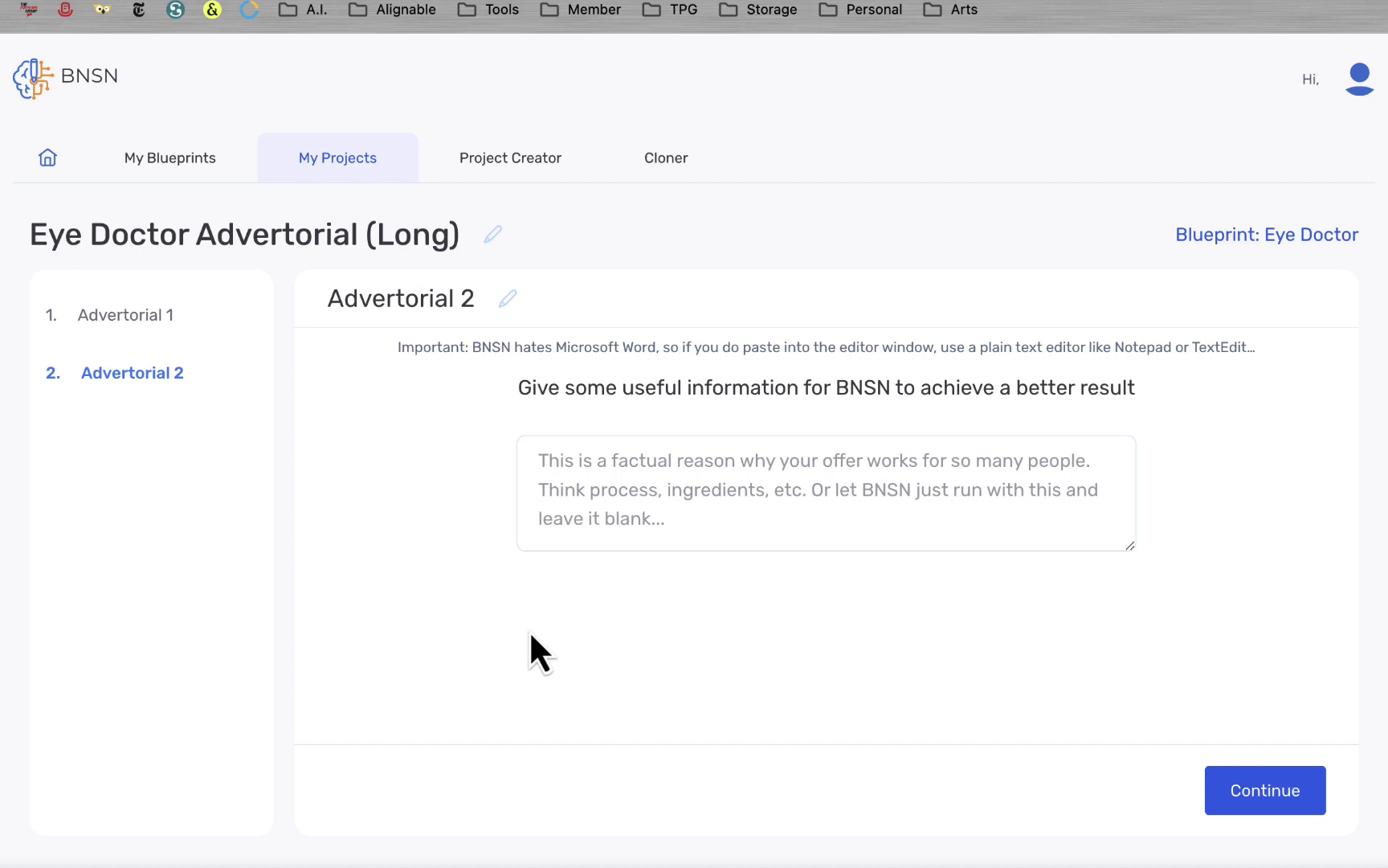
left_click(633, 493)
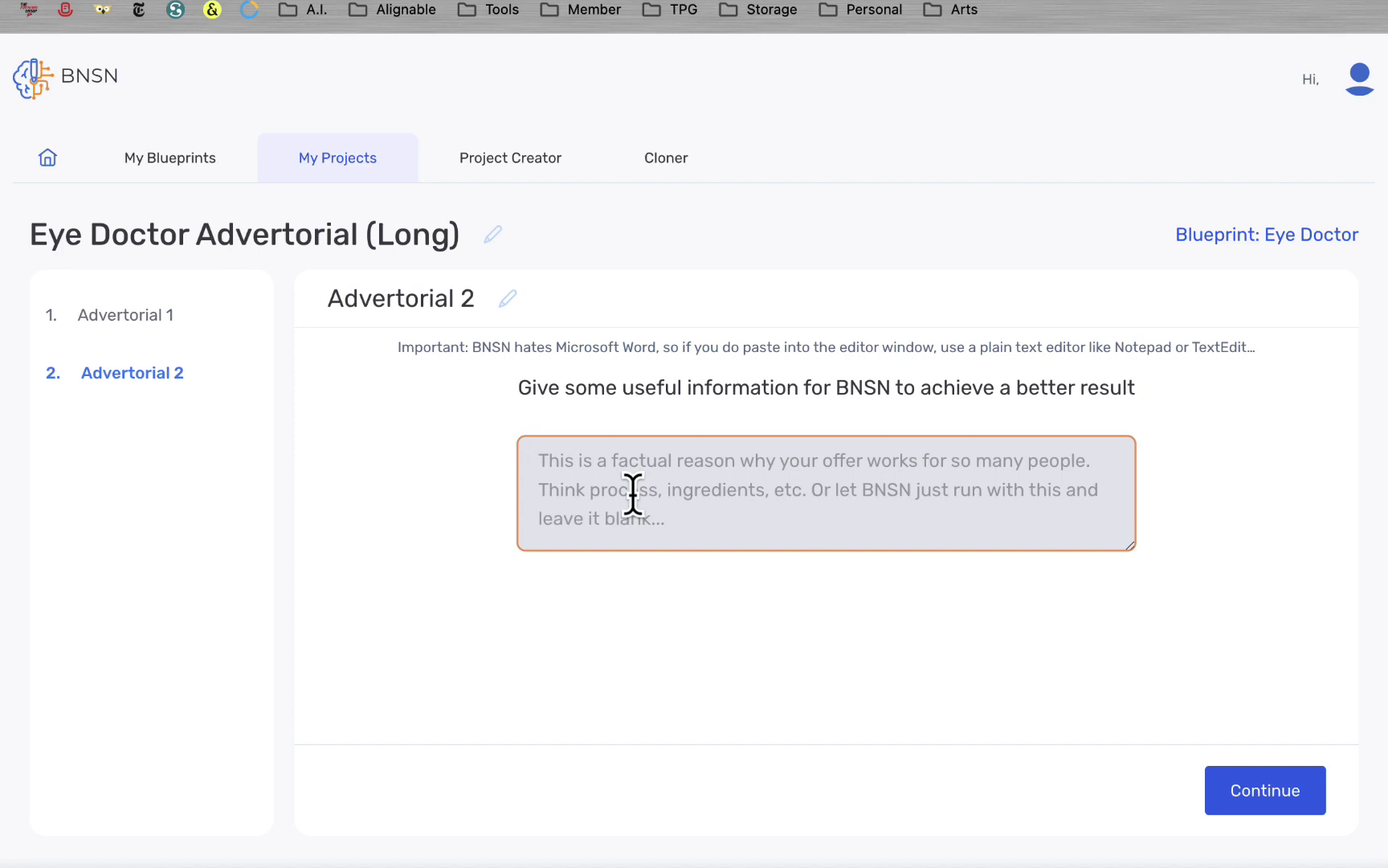
type("It's crit")
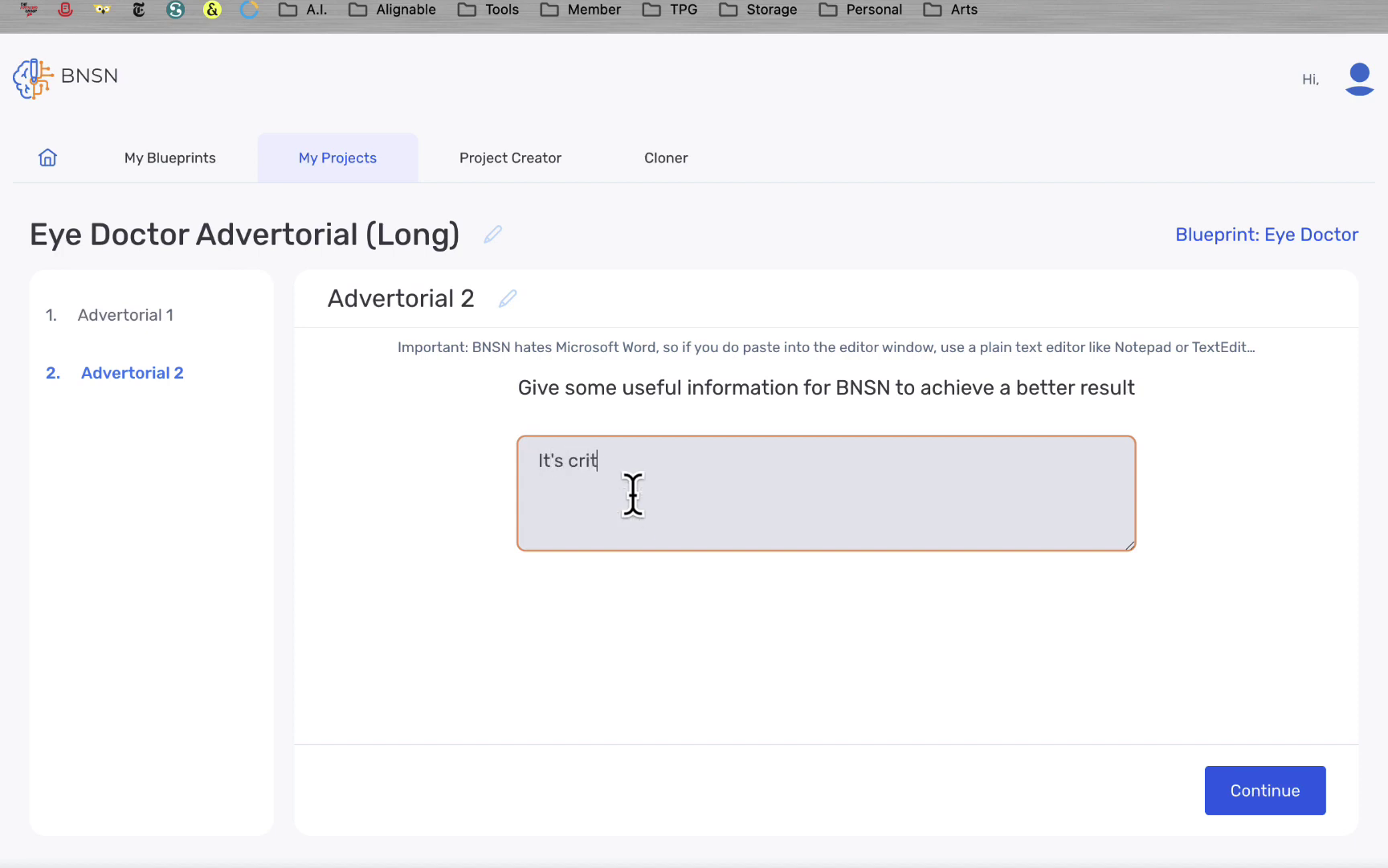
type("ical to get you")
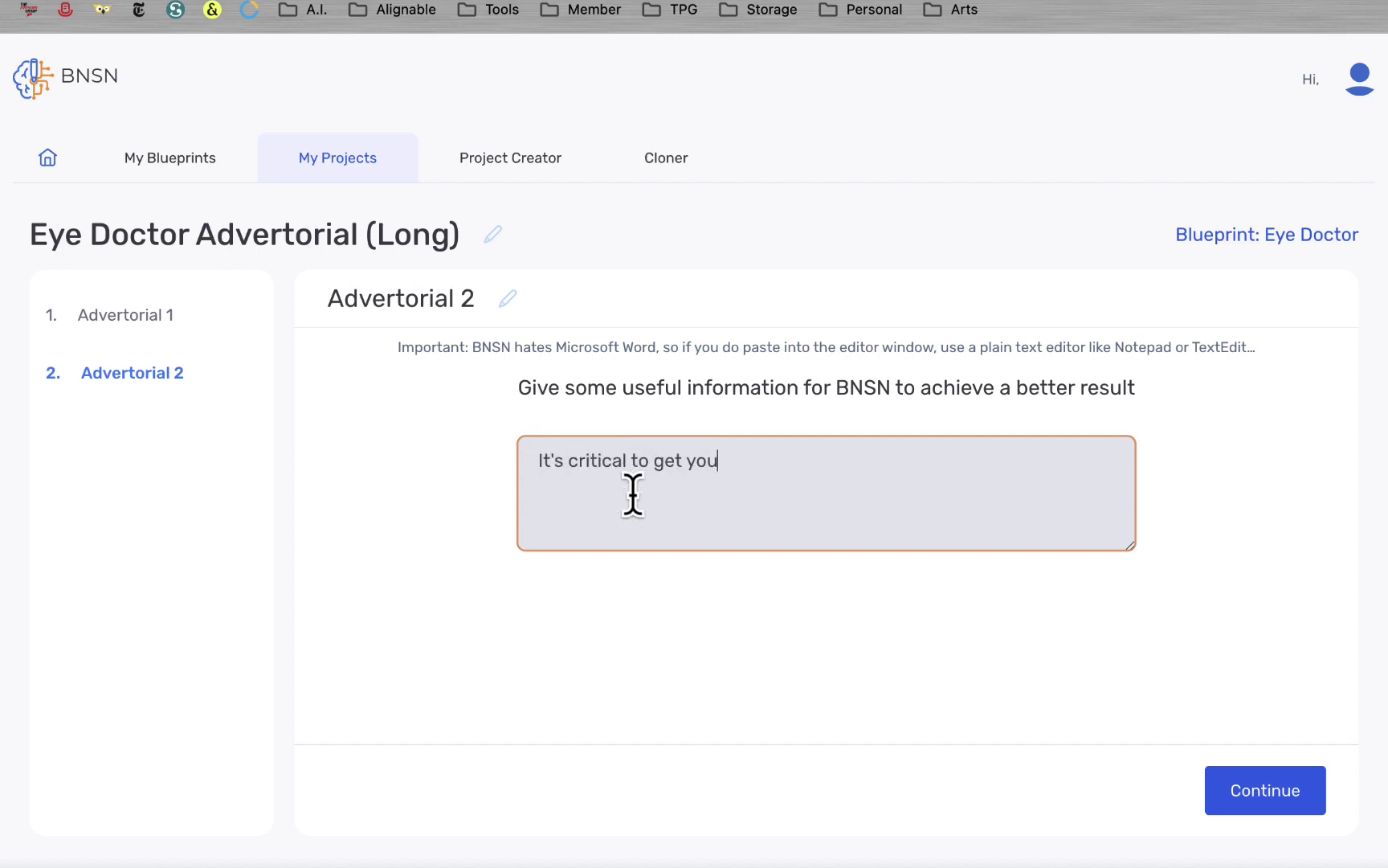
type("r eyes checked regularly - es")
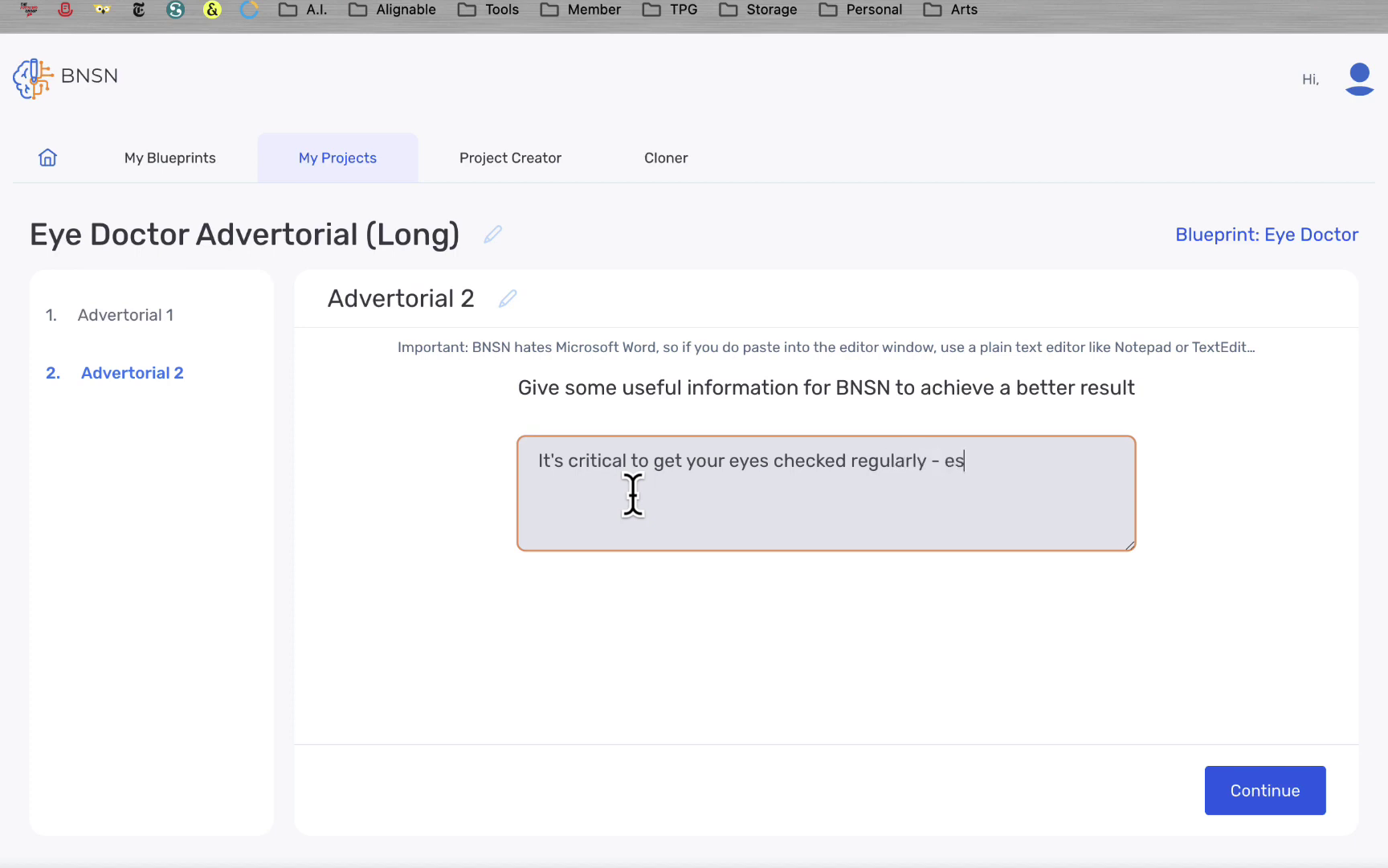
type("after the age of 40")
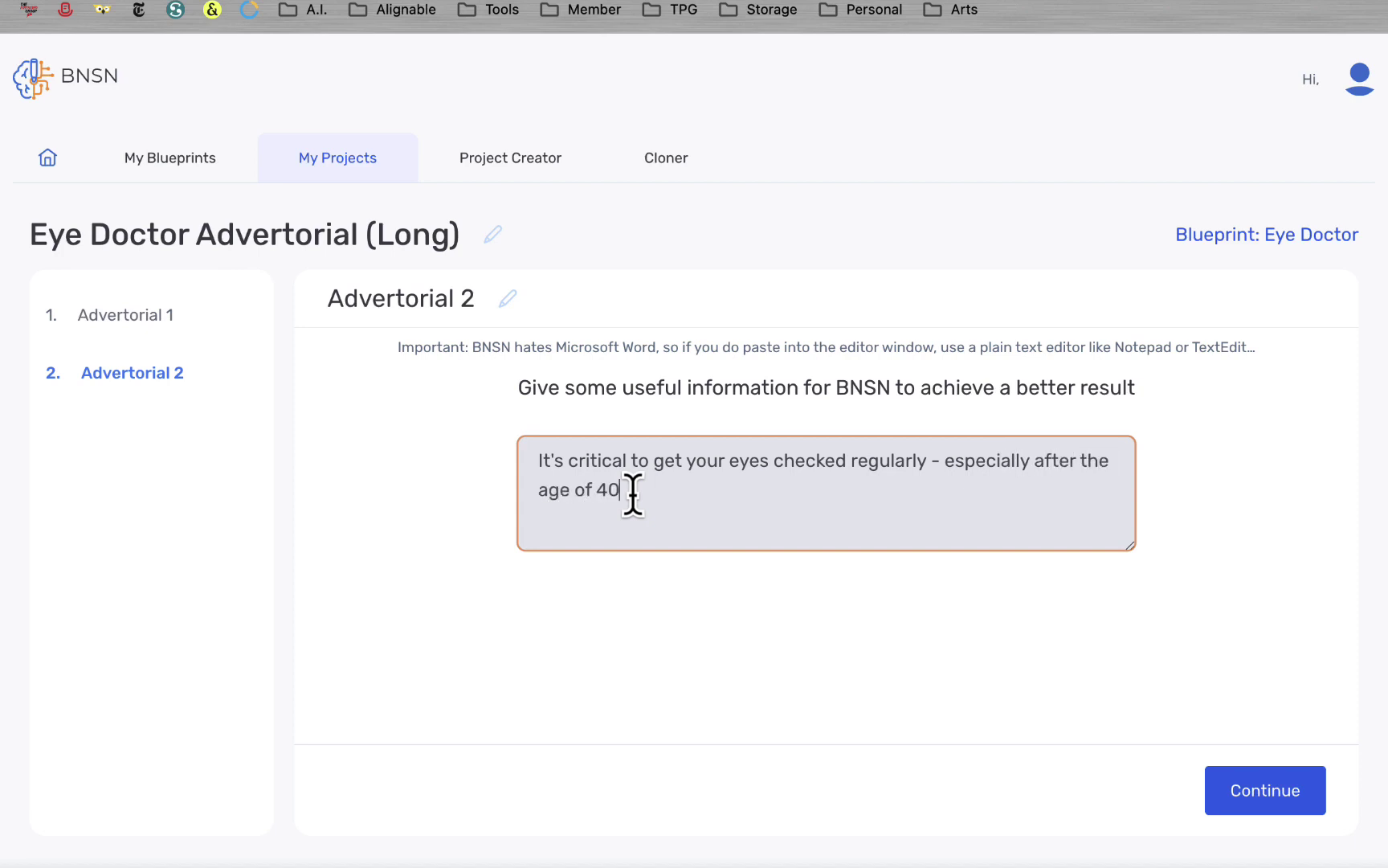
left_click(1273, 799)
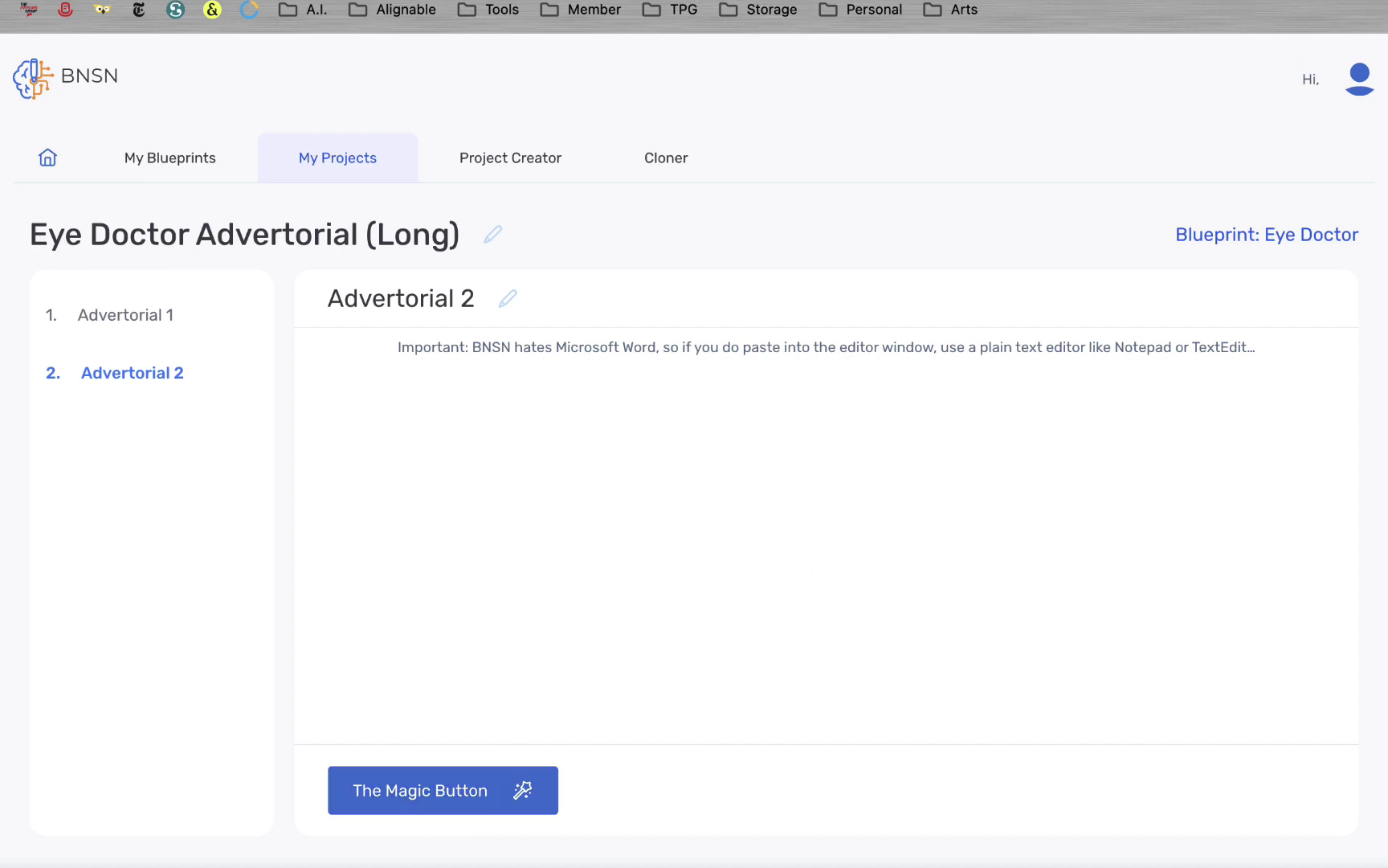
- Search the Eye Doctor blueprint for "40" to check the submitted offer reason, and return to the advertorial project
left_click(233, 2)
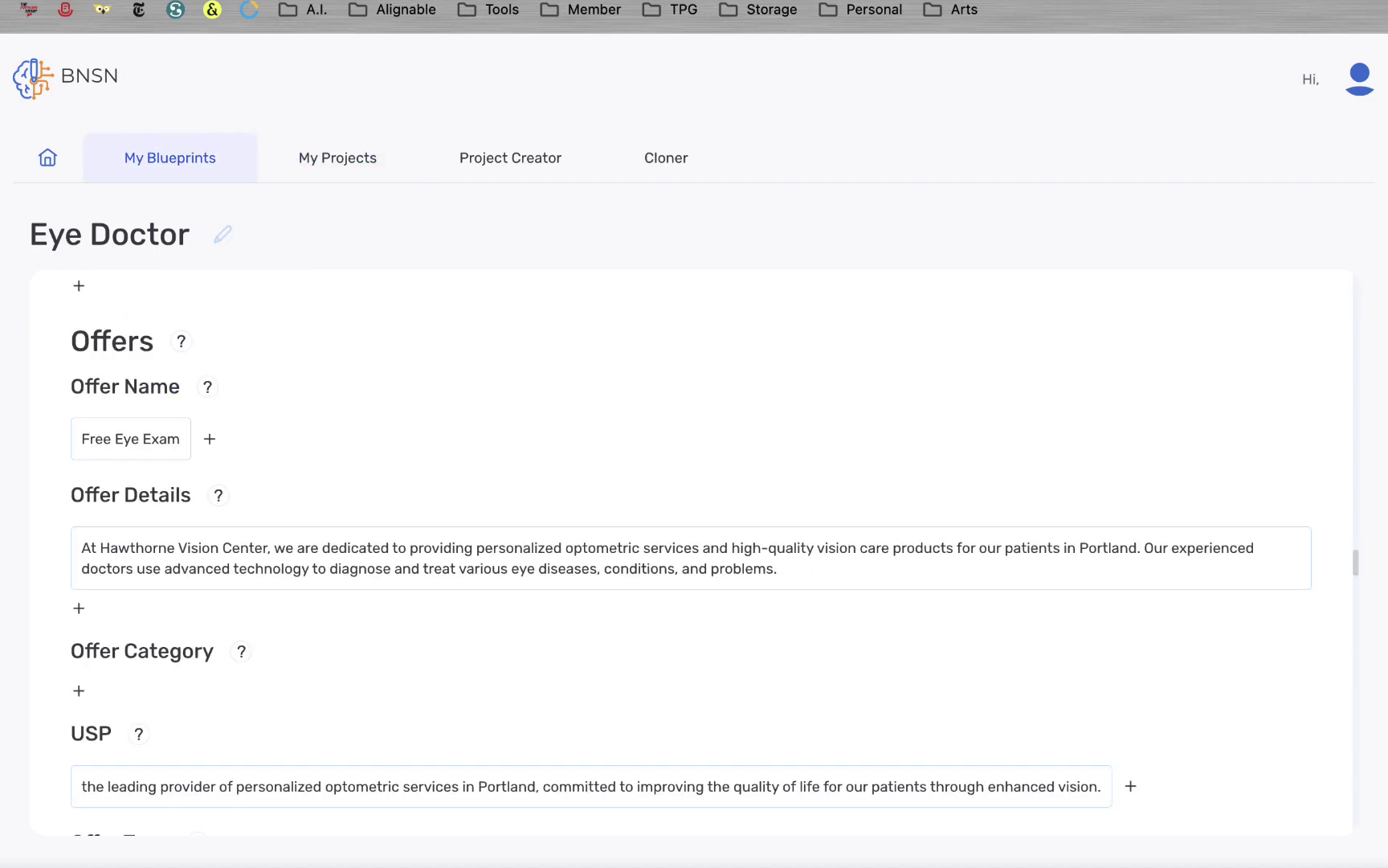
key("super+f")
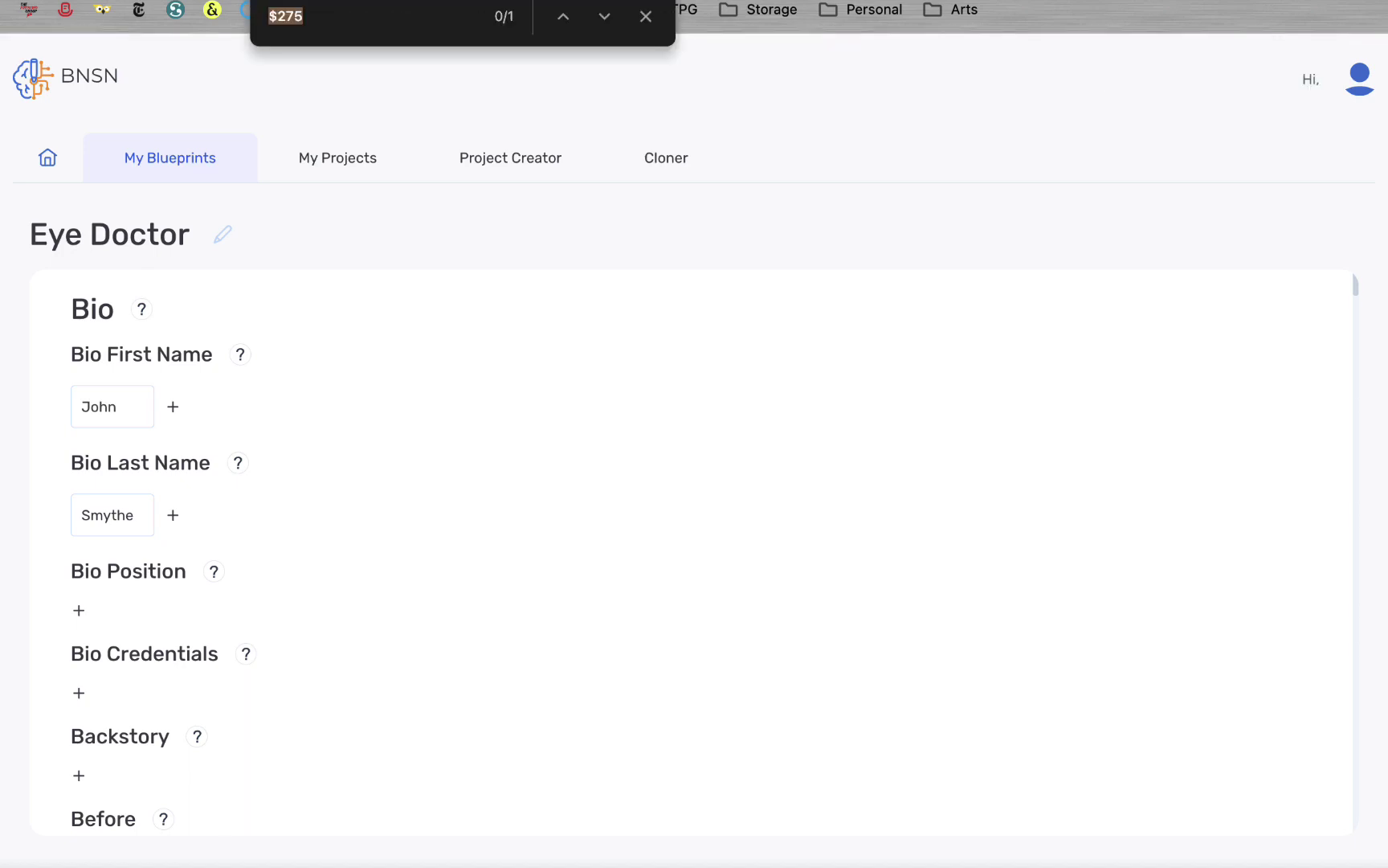
type("40")
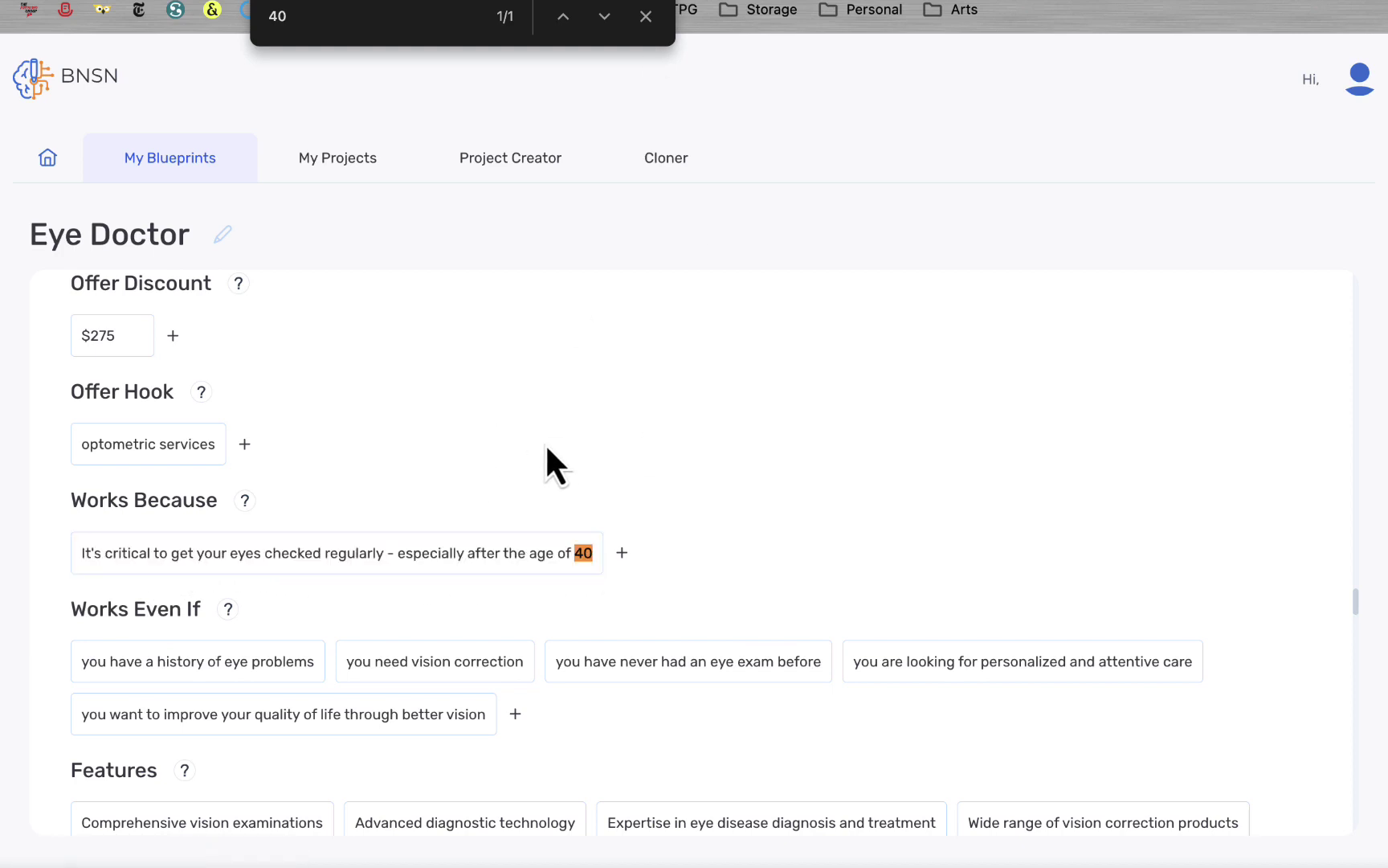
left_click(656, 14)
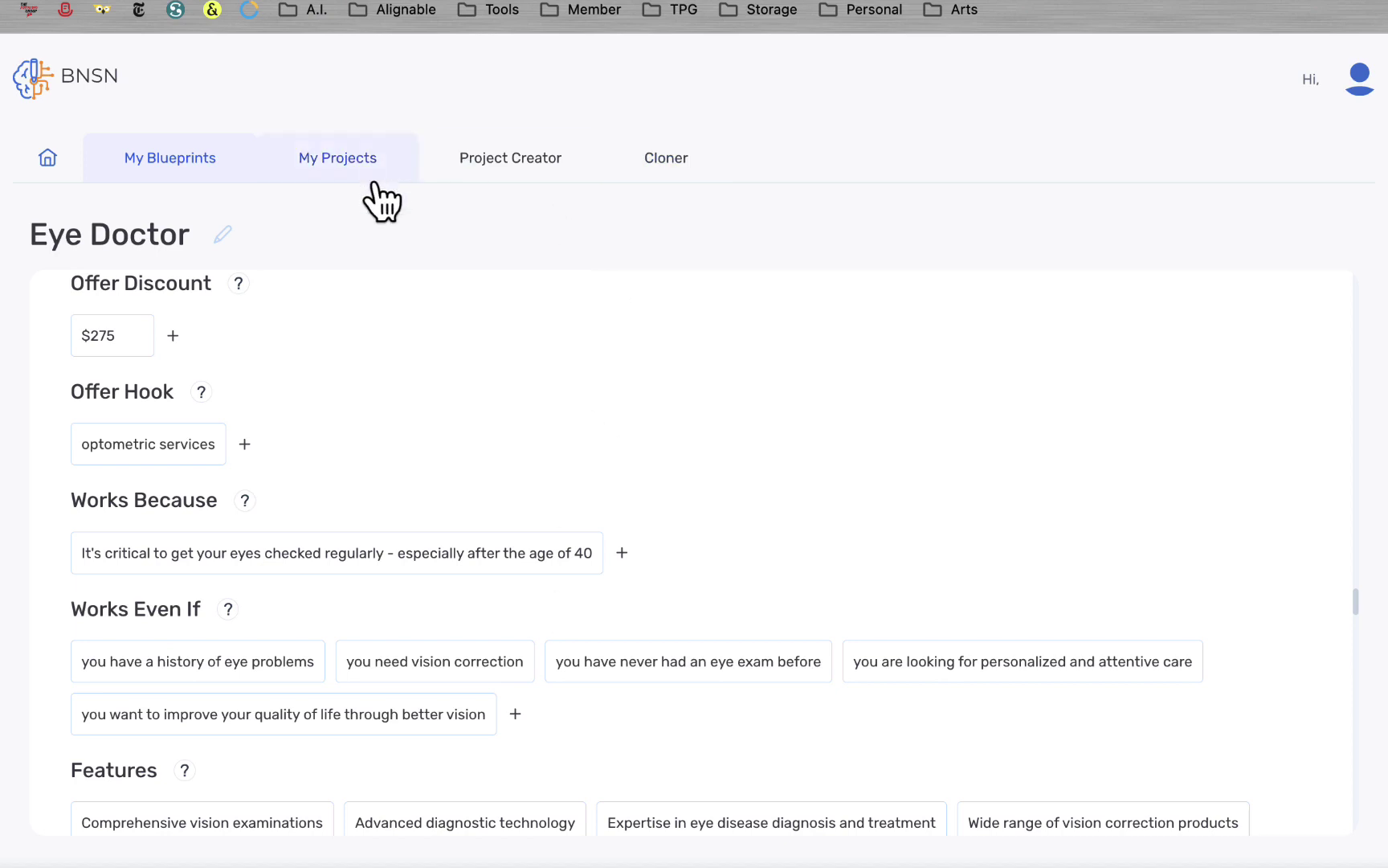
left_click(289, 2)
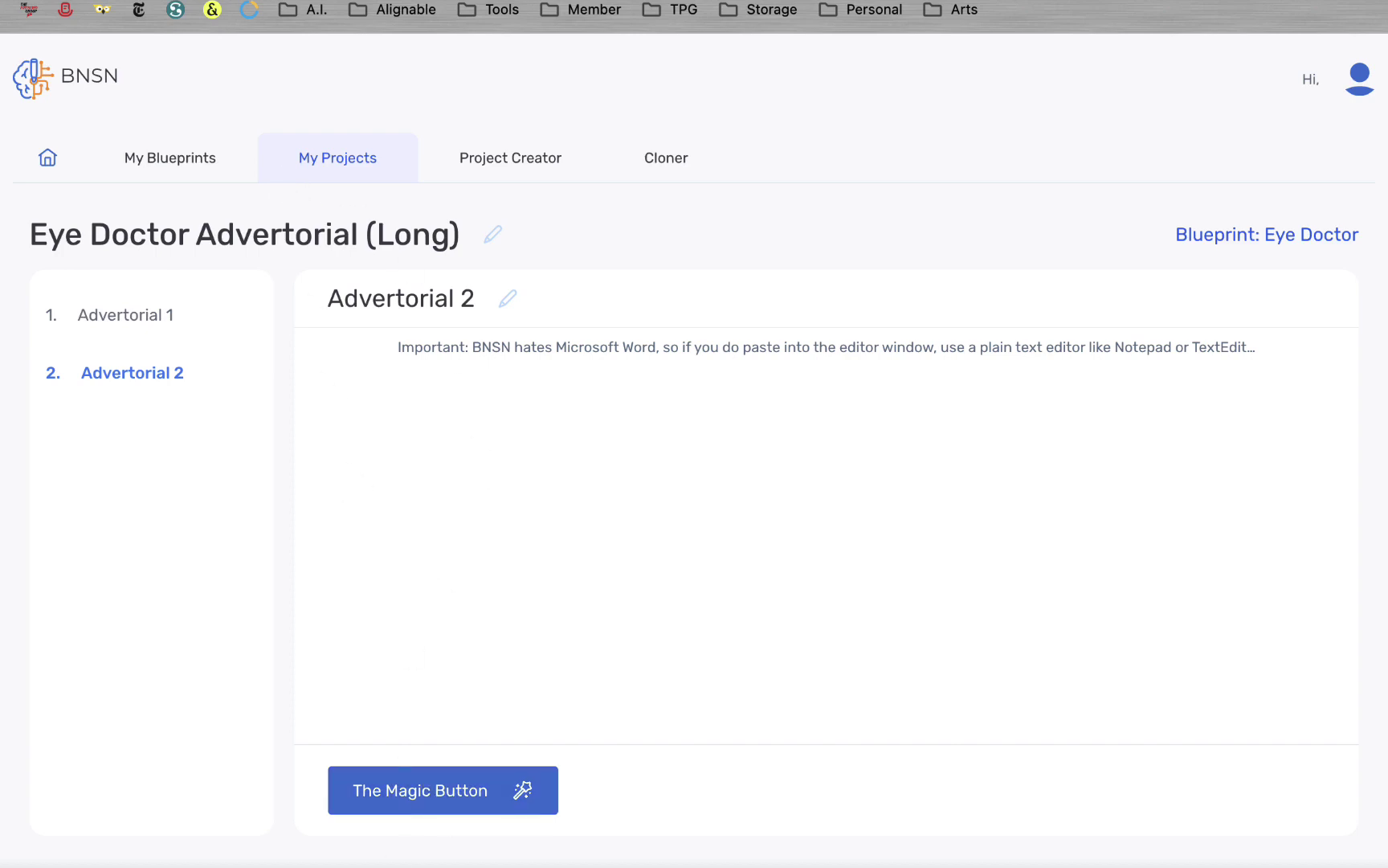
- Generate the Advertorial 2 copy and check its headline against the Eye Doctor blueprint's details
left_click(402, 804)
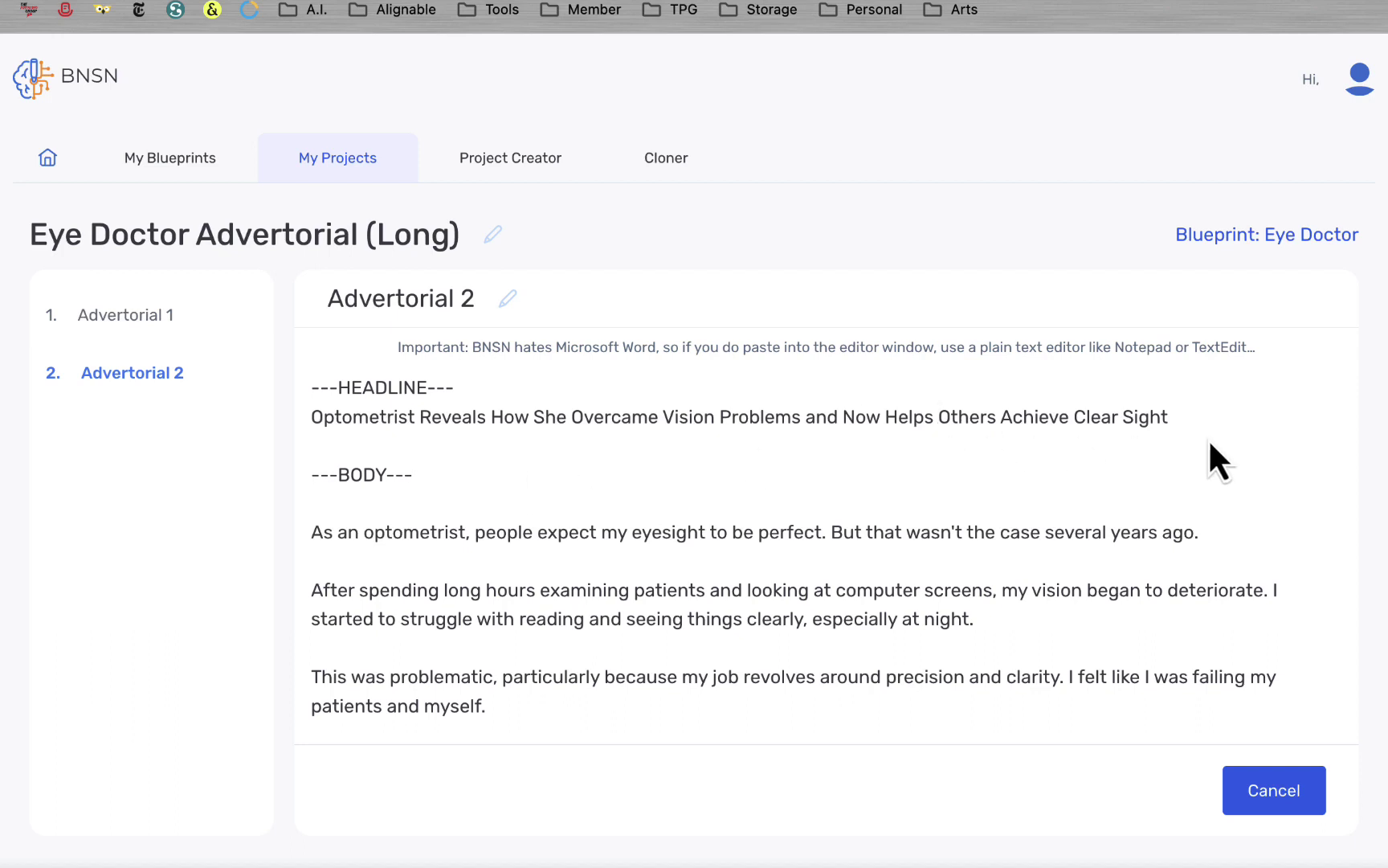
left_click_drag(539, 416, 560, 417)
left_click(560, 416)
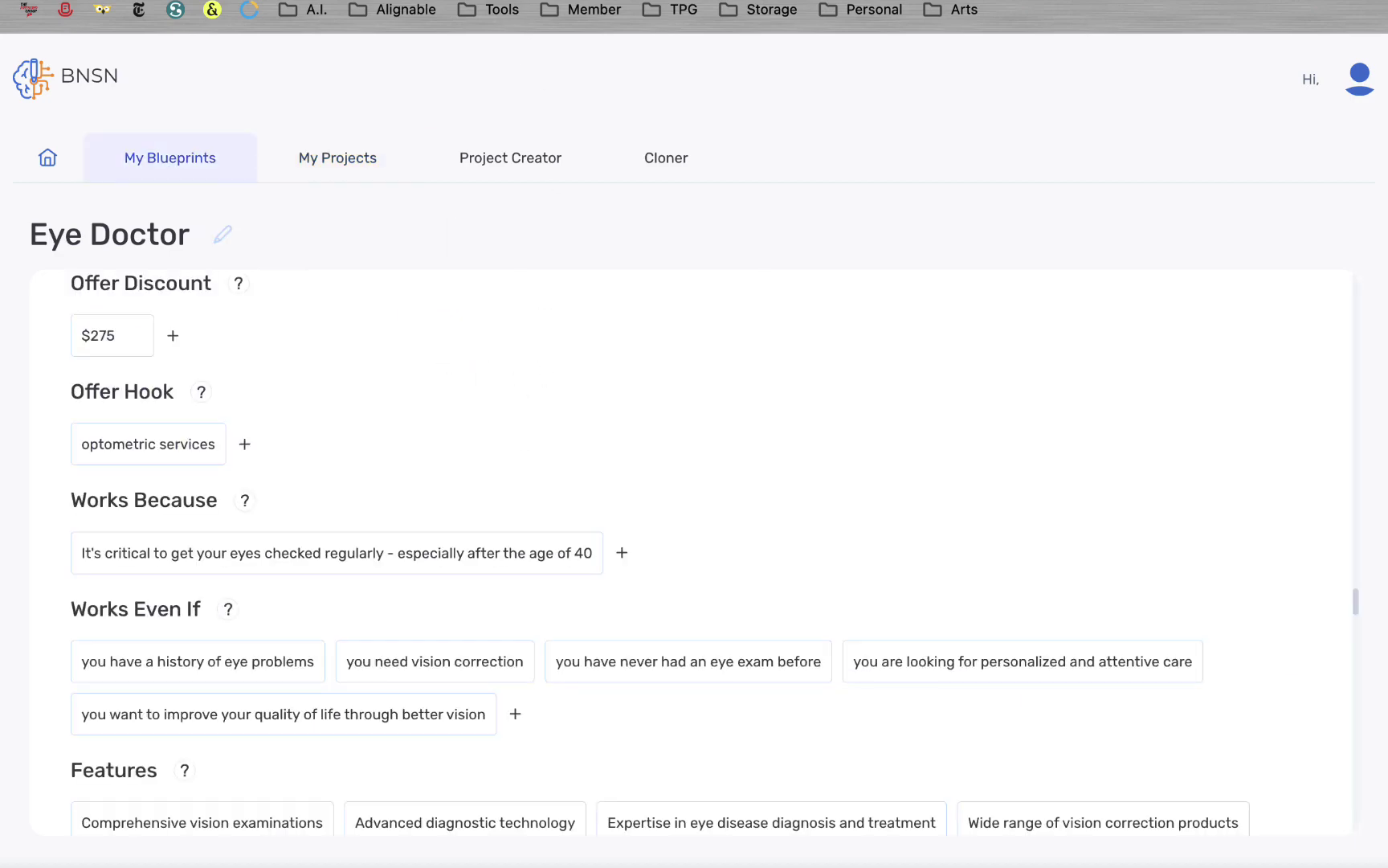
scroll(129, 591, "up", 15)
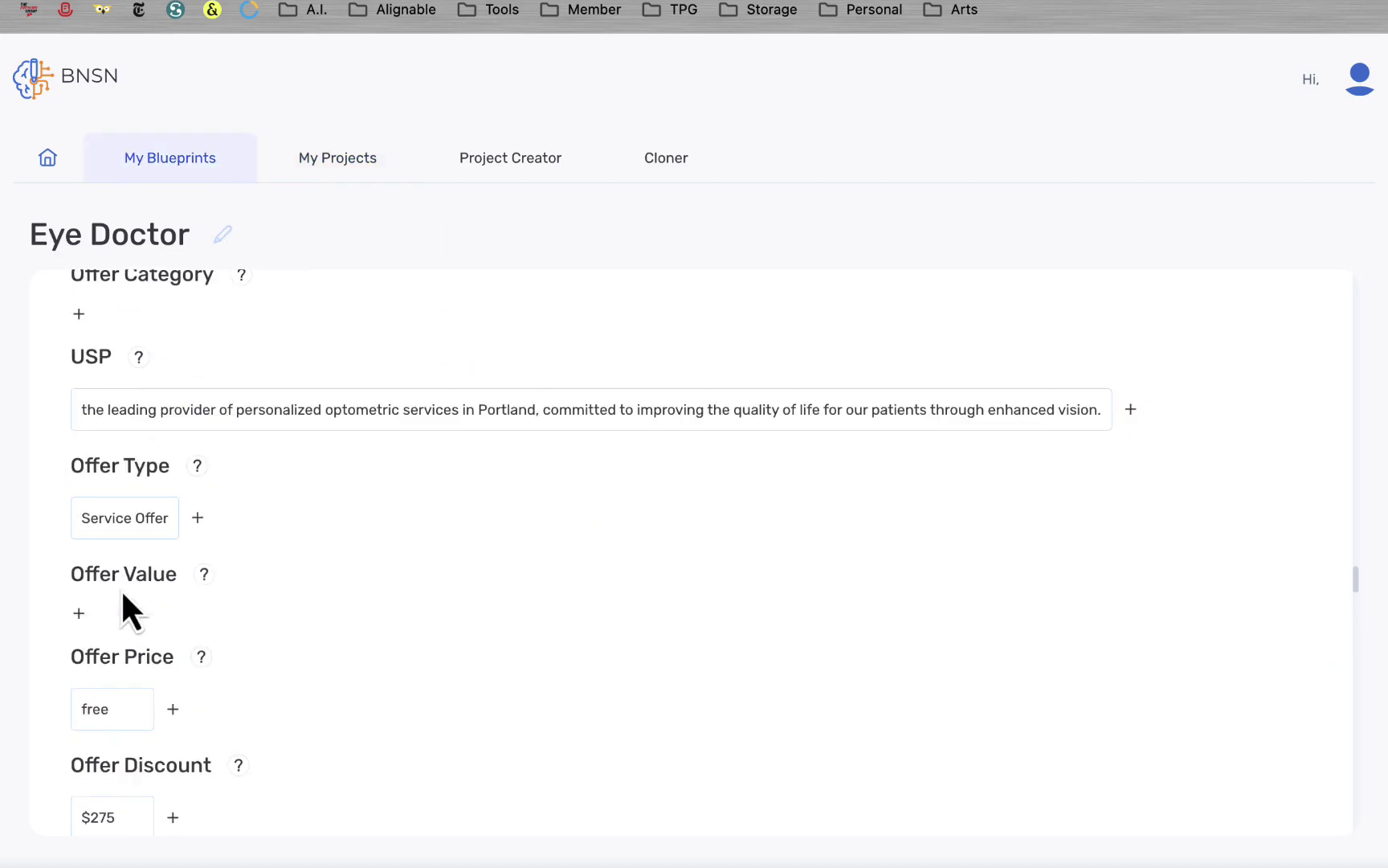
scroll(135, 566, "up", 10)
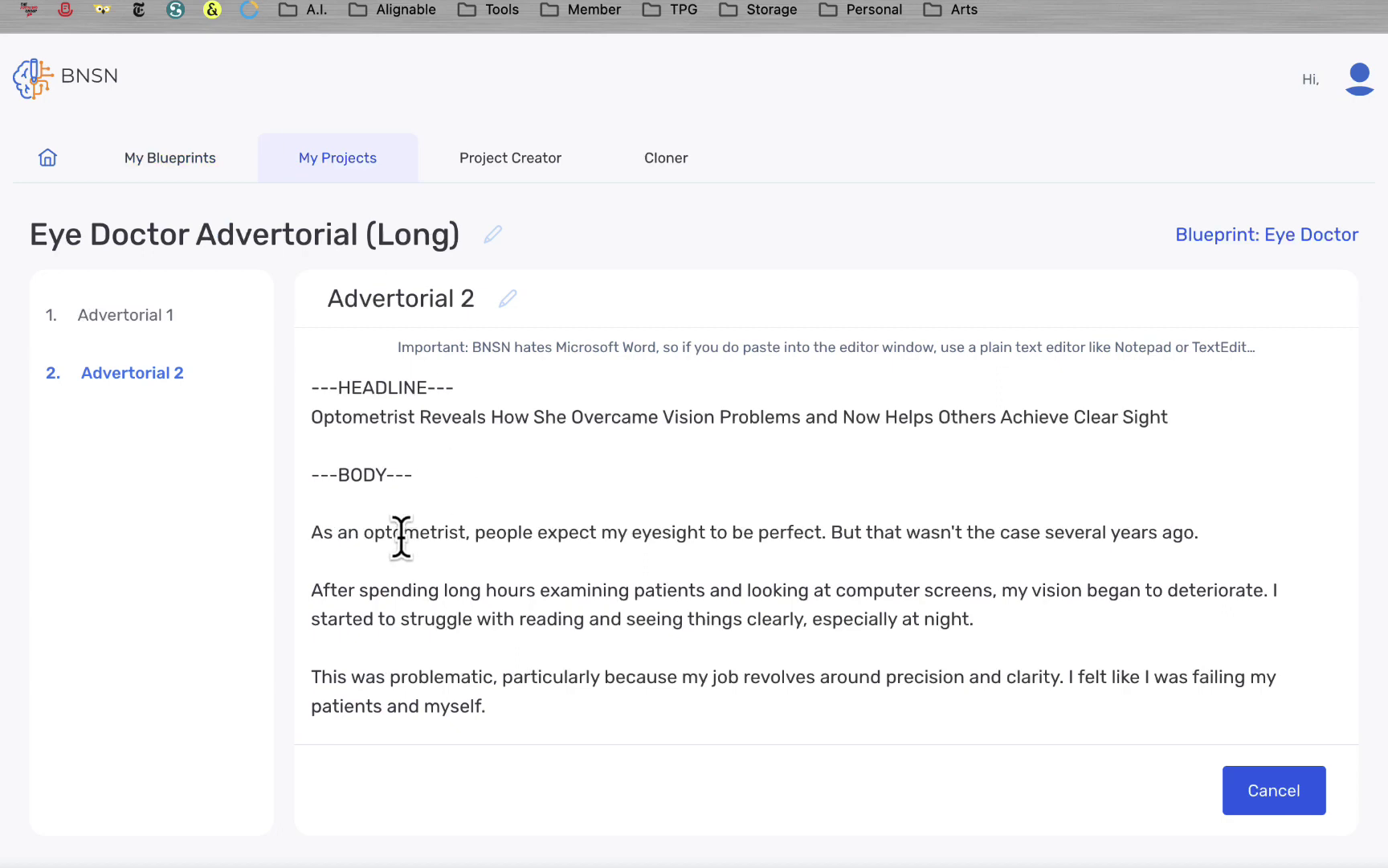
- Read through the generated Advertorial 2 from the optometrist's story to the closing call to action, and save it
scroll(720, 546, "down", 3)
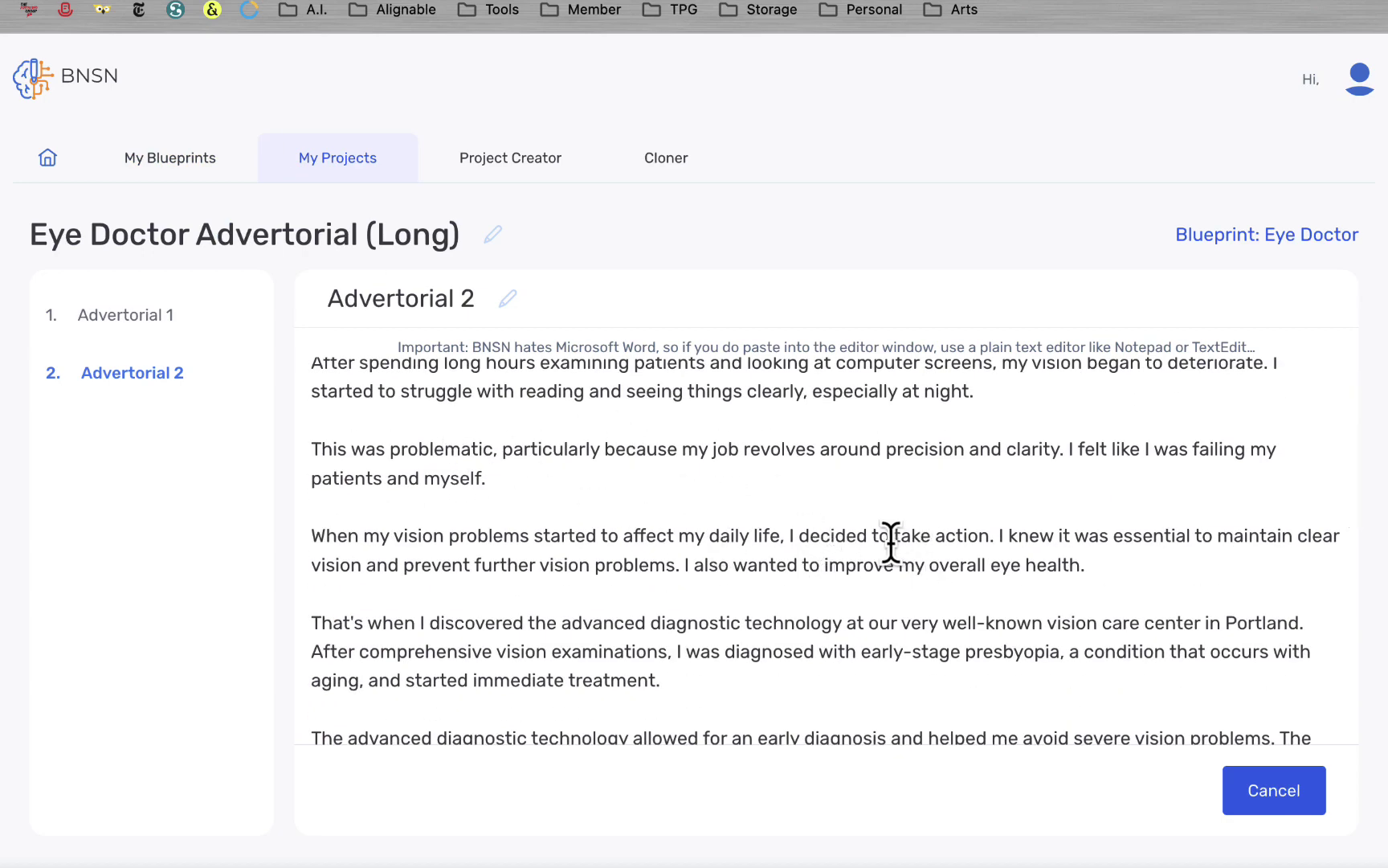
scroll(889, 545, "down", 10)
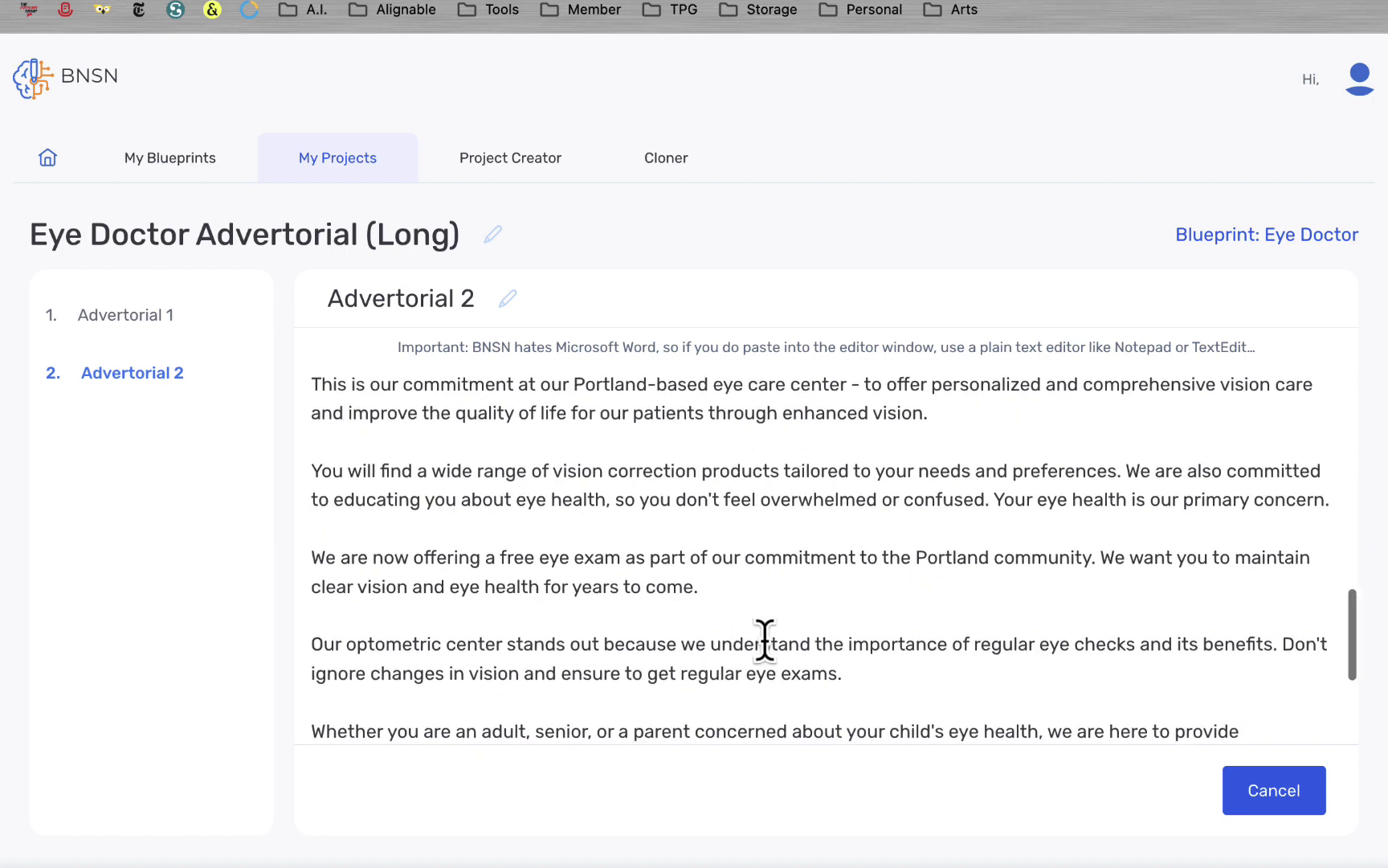
scroll(723, 635, "down", 5)
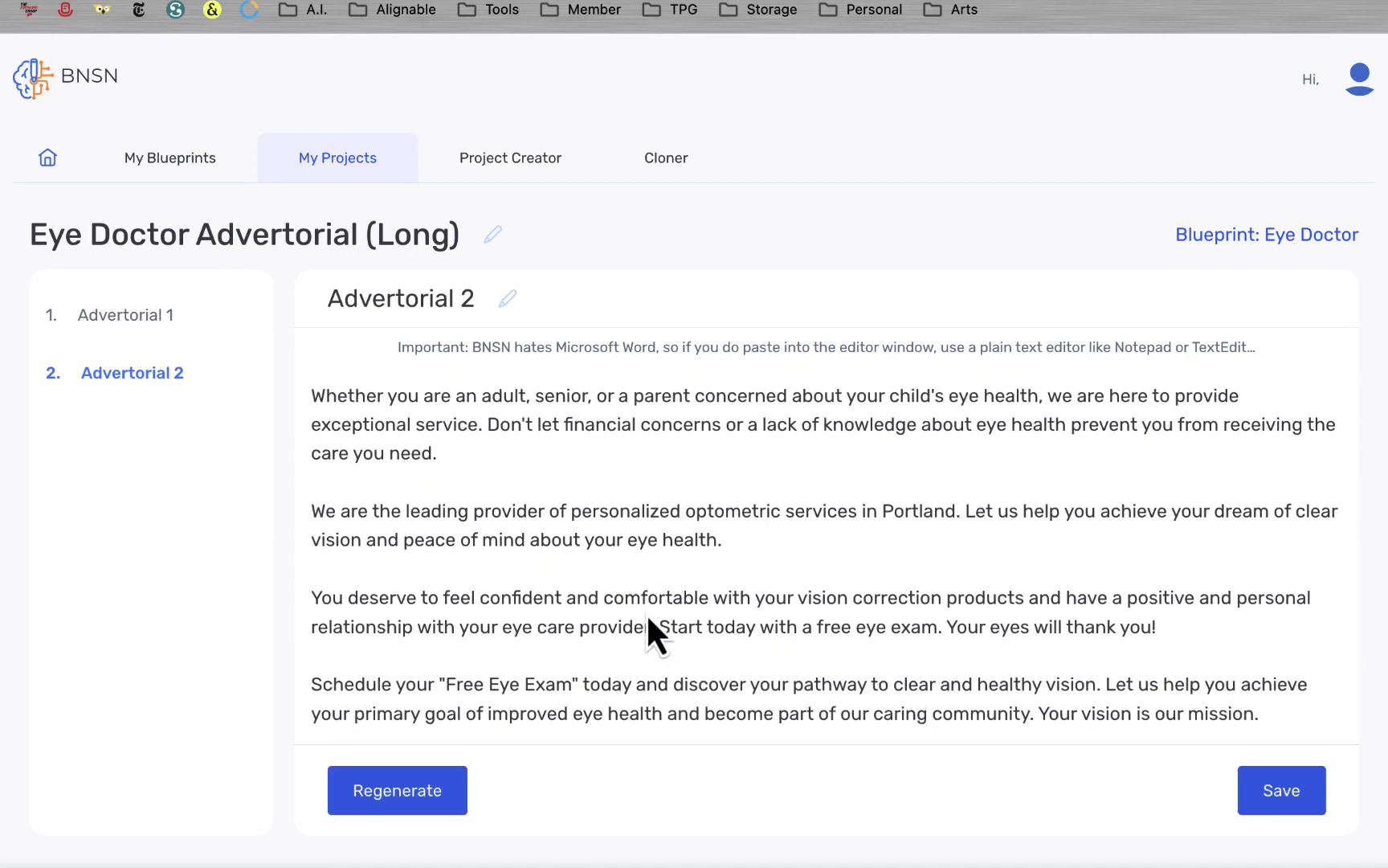
scroll(649, 612, "up", 15)
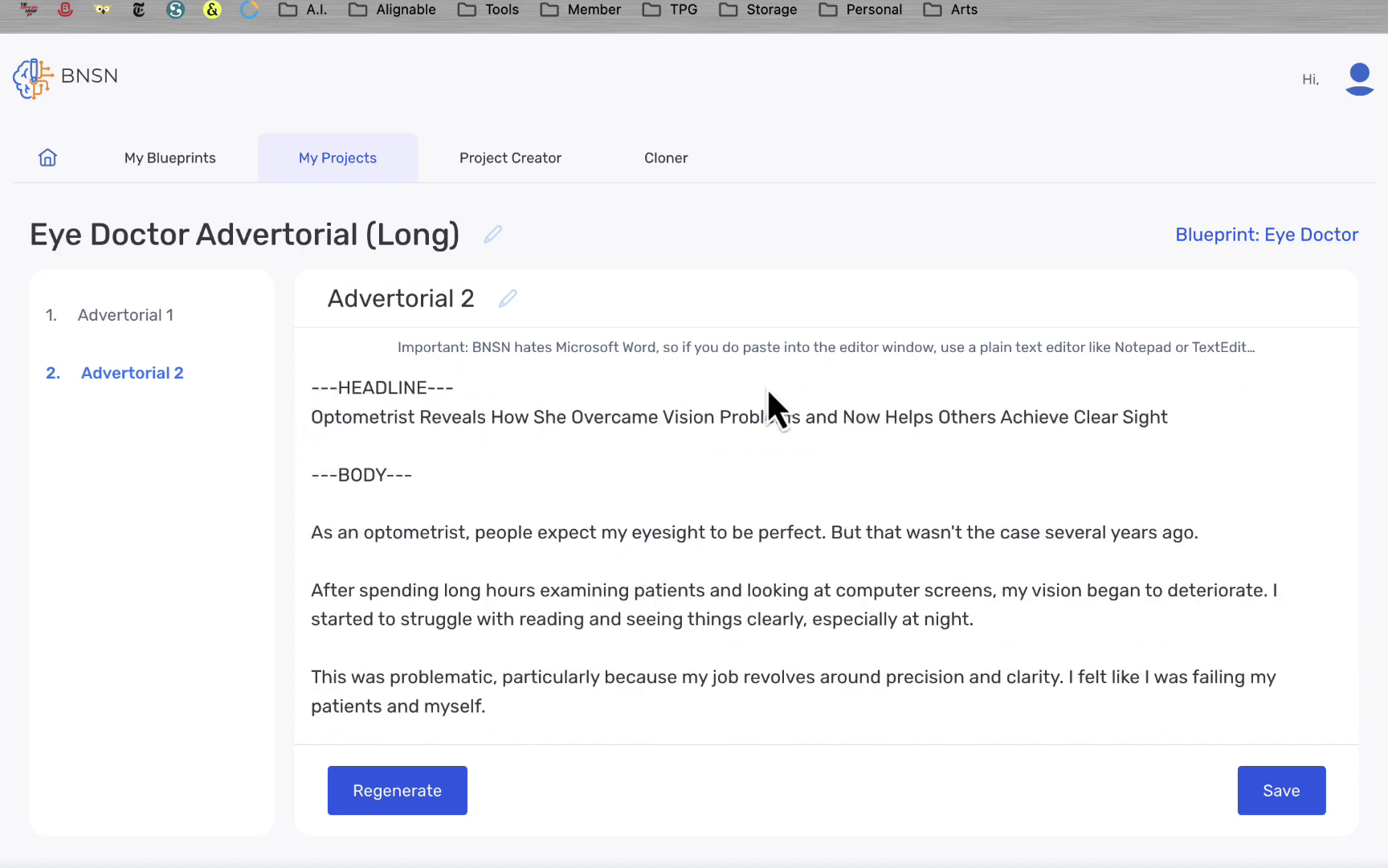
left_click(1273, 789)
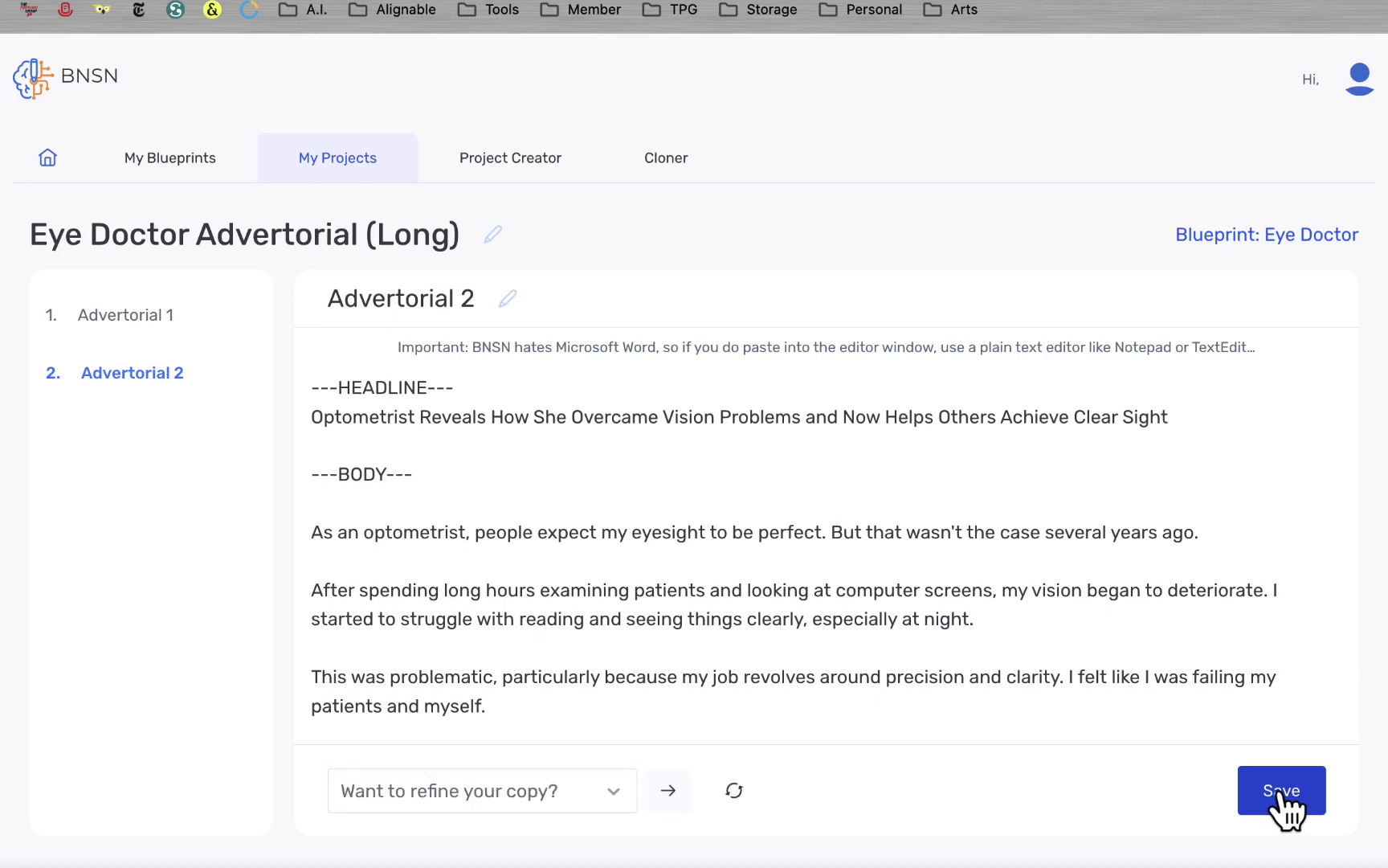
- Change "She" to "He" in the Advertorial 2 headline
left_click(567, 417)
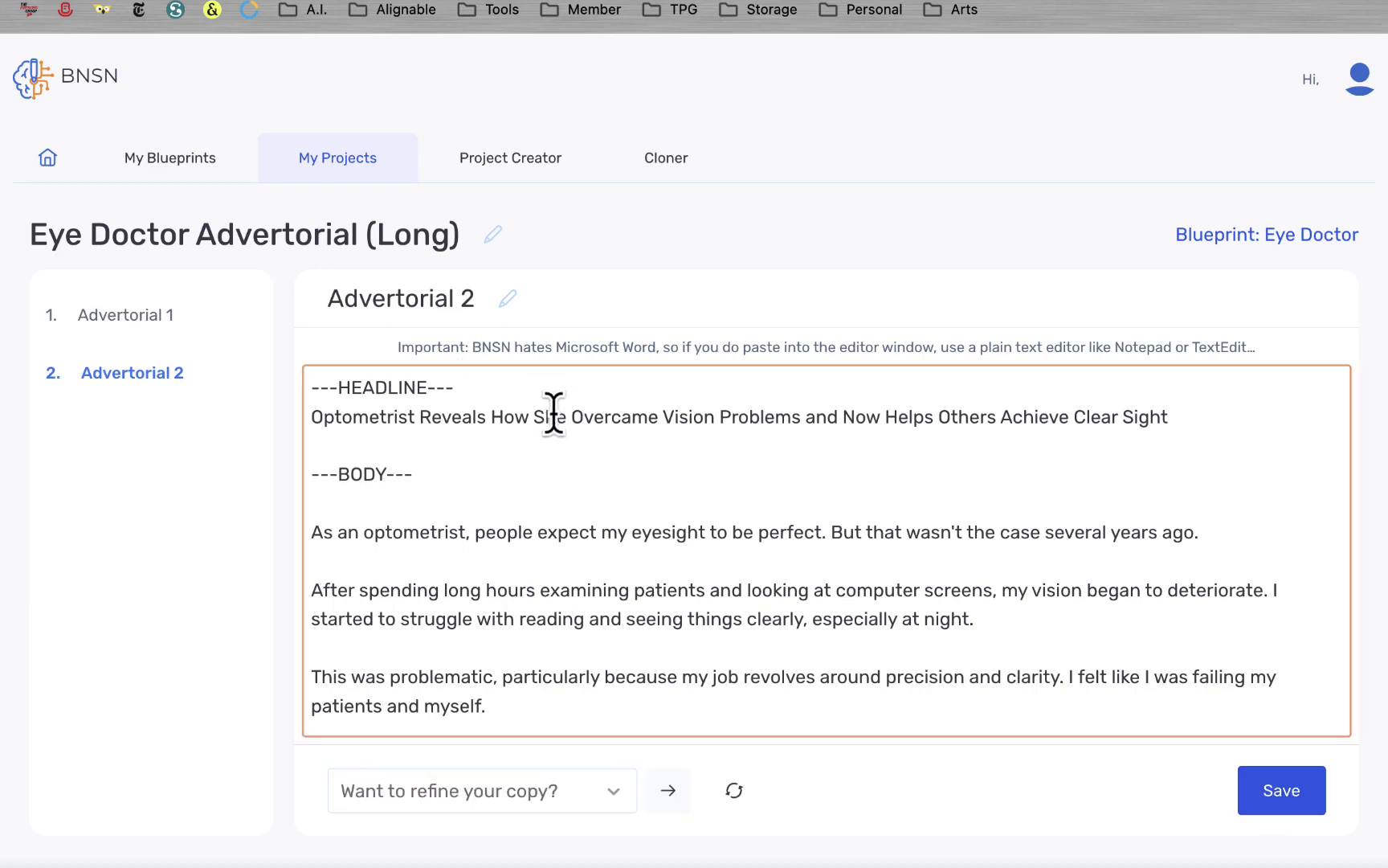
left_click_drag(540, 421, 538, 421)
type("H")
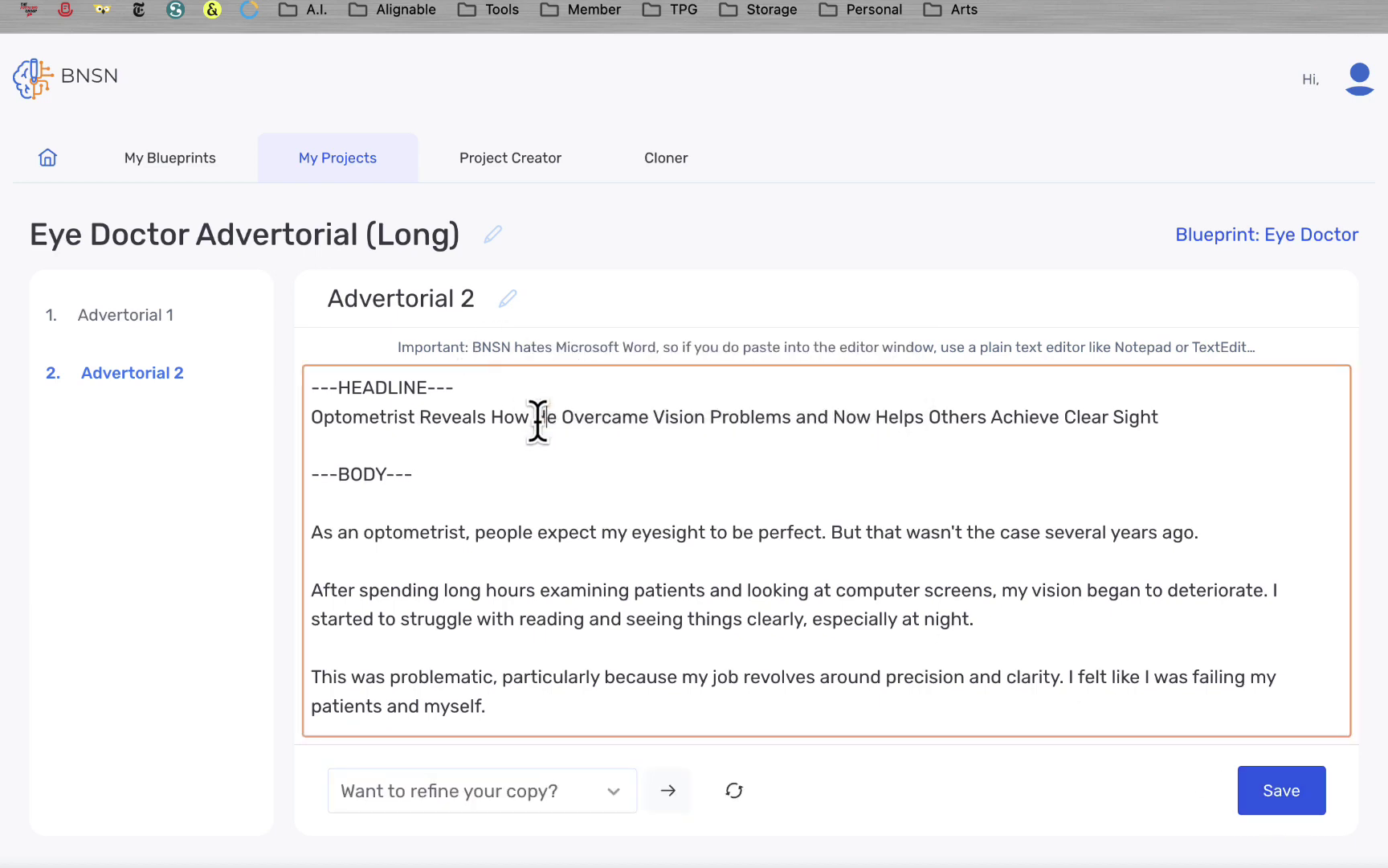
left_click(535, 506)
- Look over the body copy of Advertorial 2 down to its conclusion, and save the edited advertorial
scroll(495, 559, "down", 3)
scroll(438, 546, "down", 5)
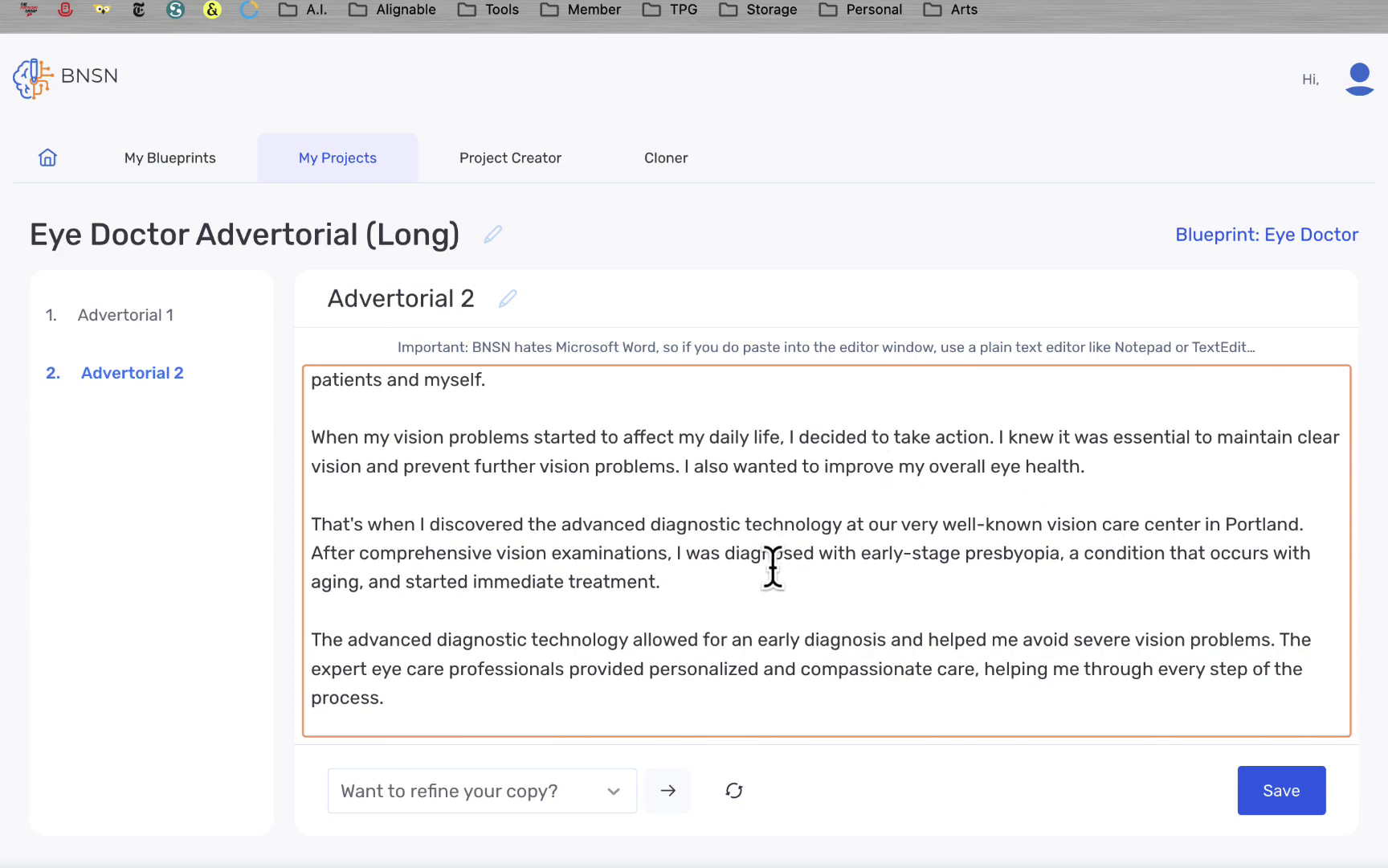
scroll(527, 589, "down", 4)
scroll(493, 567, "down", 5)
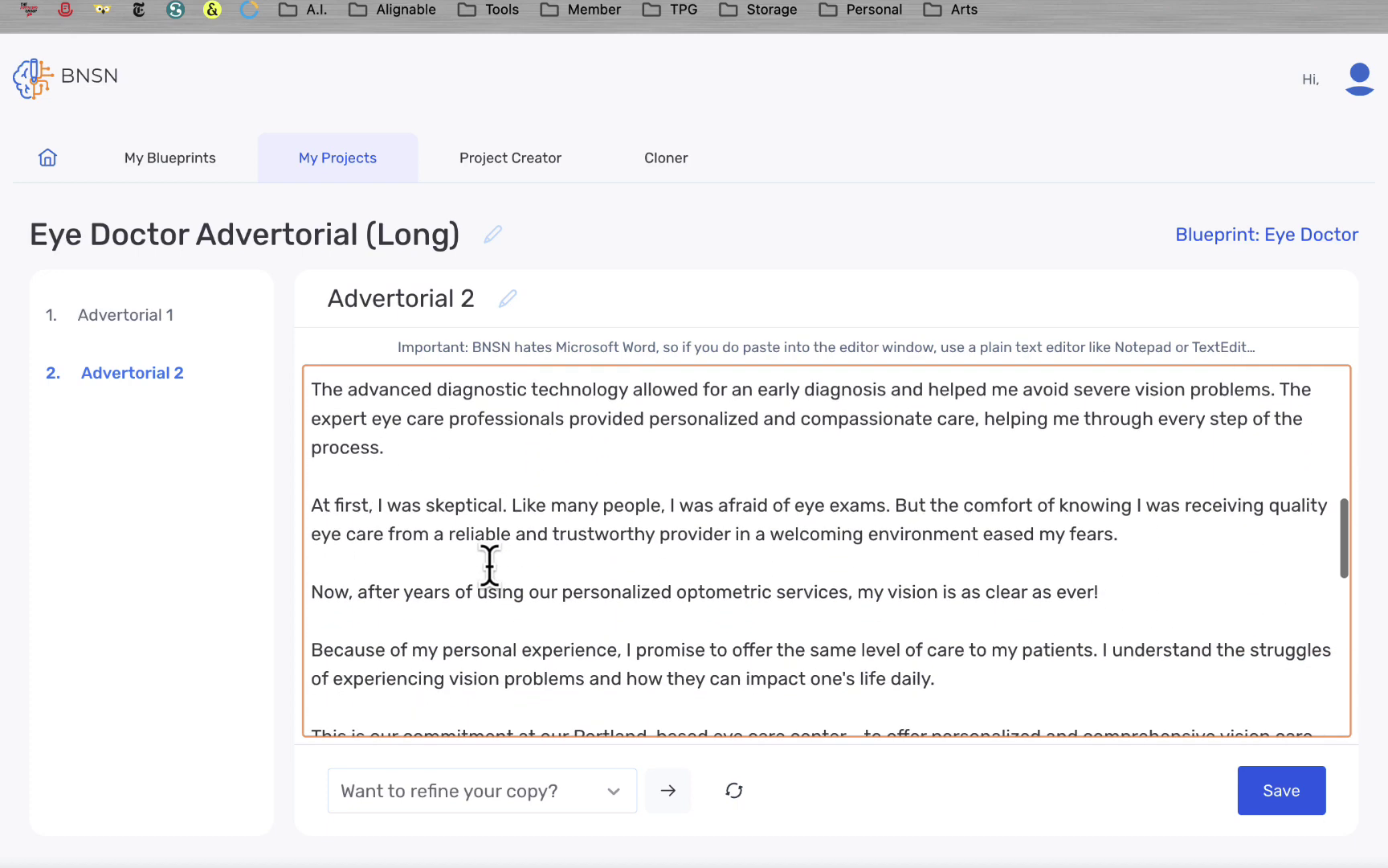
scroll(742, 574, "down", 10)
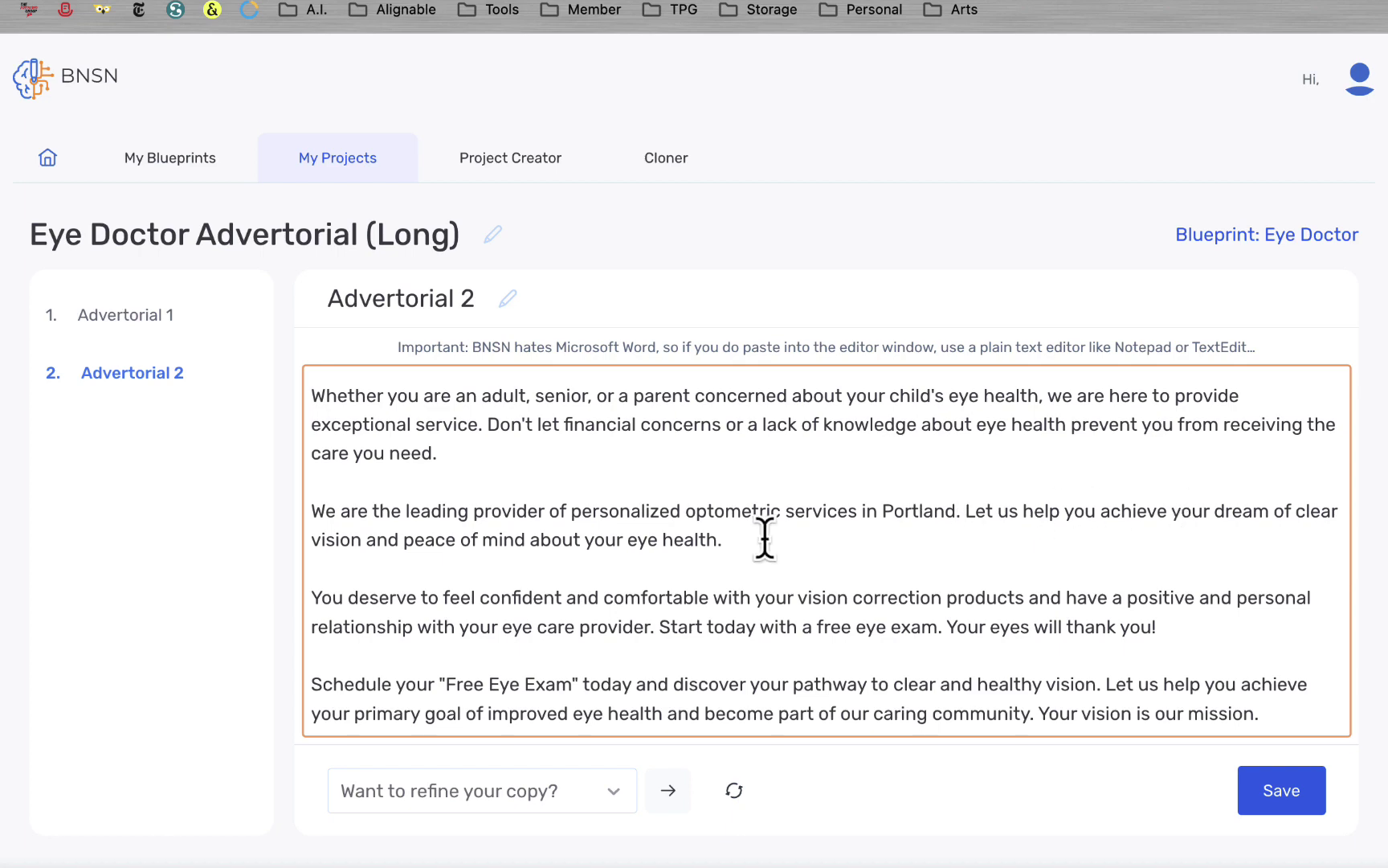
scroll(603, 591, "up", 1)
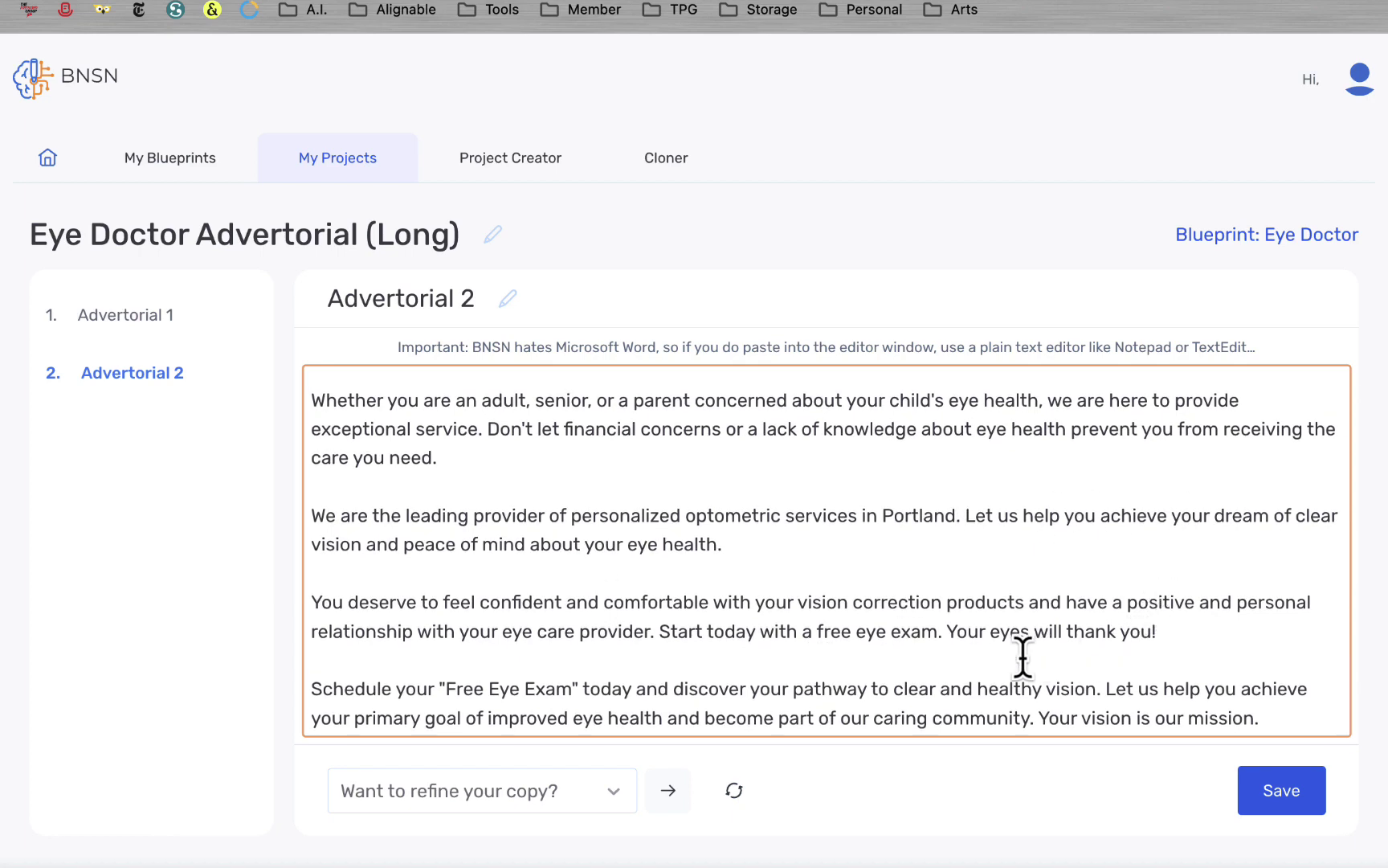
scroll(1023, 658, "up", 20)
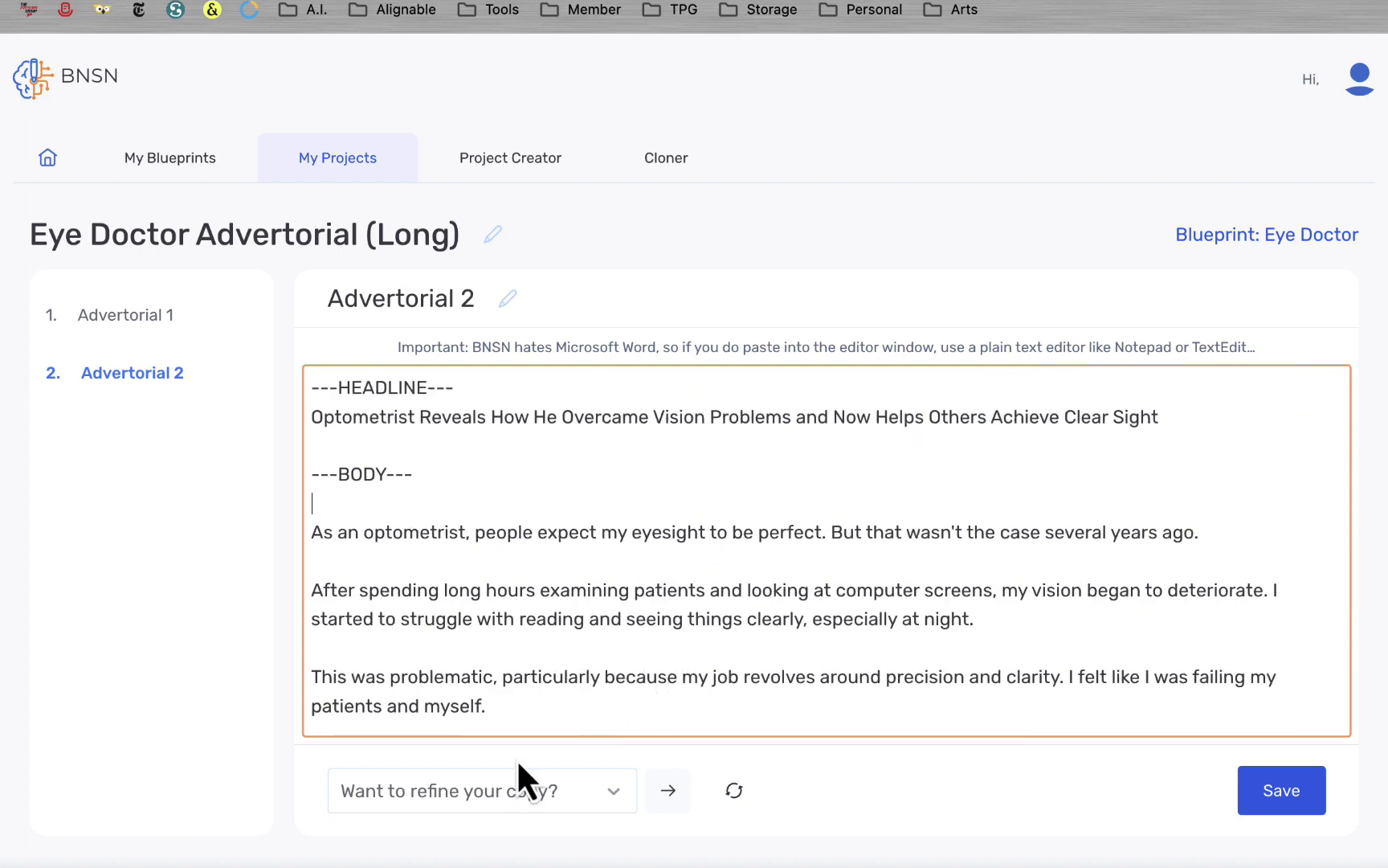
left_click(519, 788)
left_click(1298, 795)
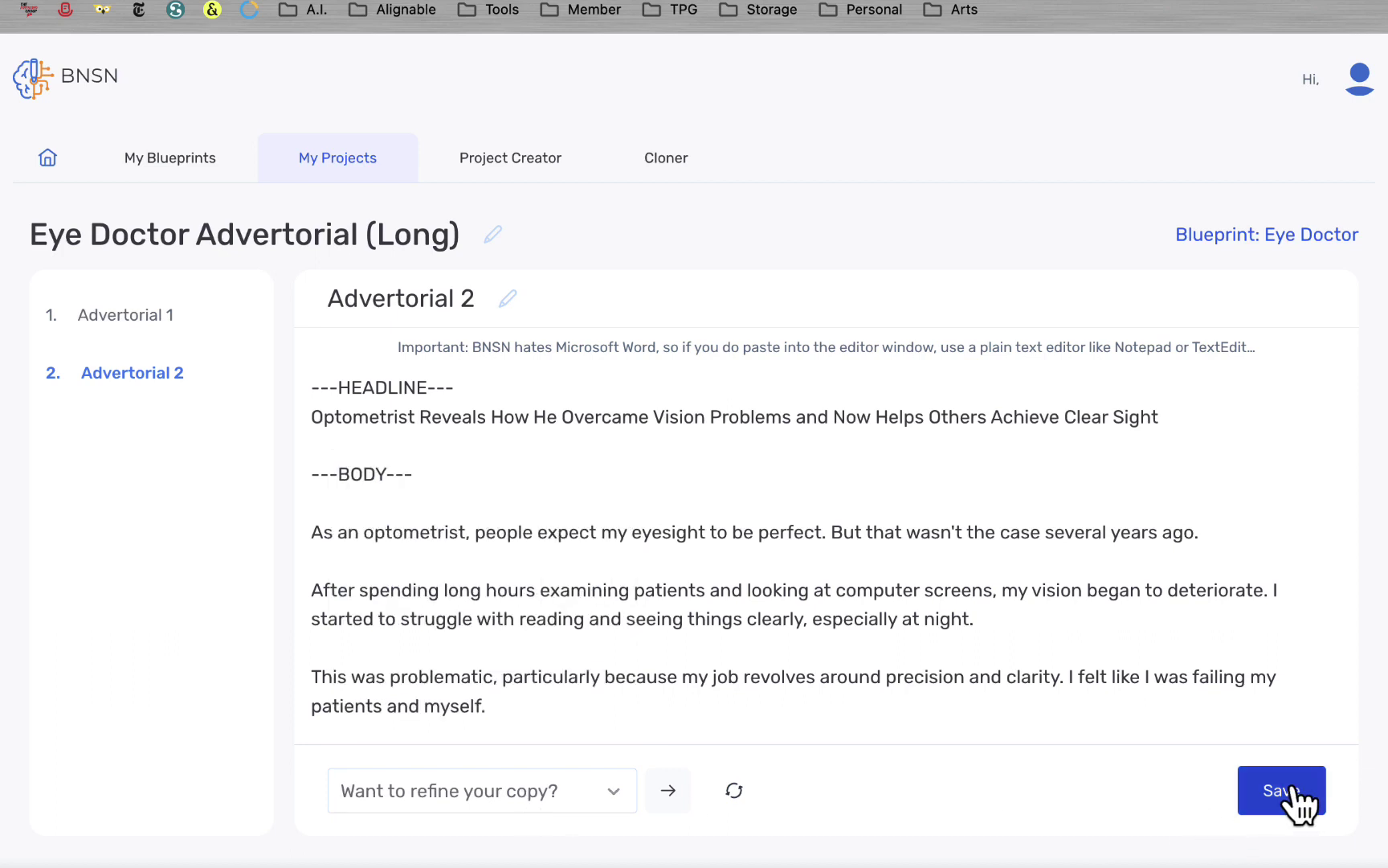
left_click(1298, 795)
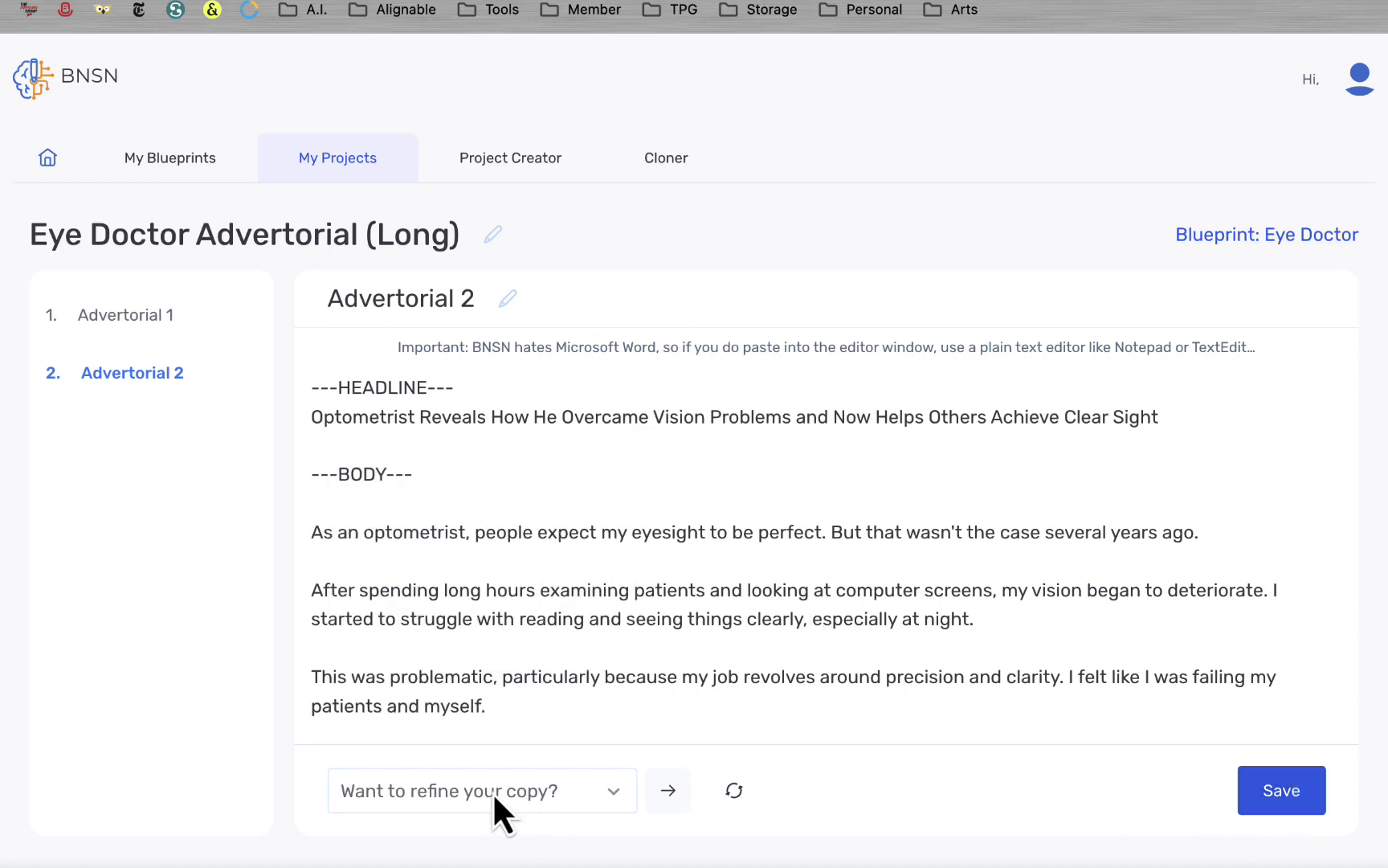
- Refine Advertorial 2 with Make It Warmer and look over the opening paragraphs of the refined version
left_click(377, 792)
scroll(482, 582, "down", 3)
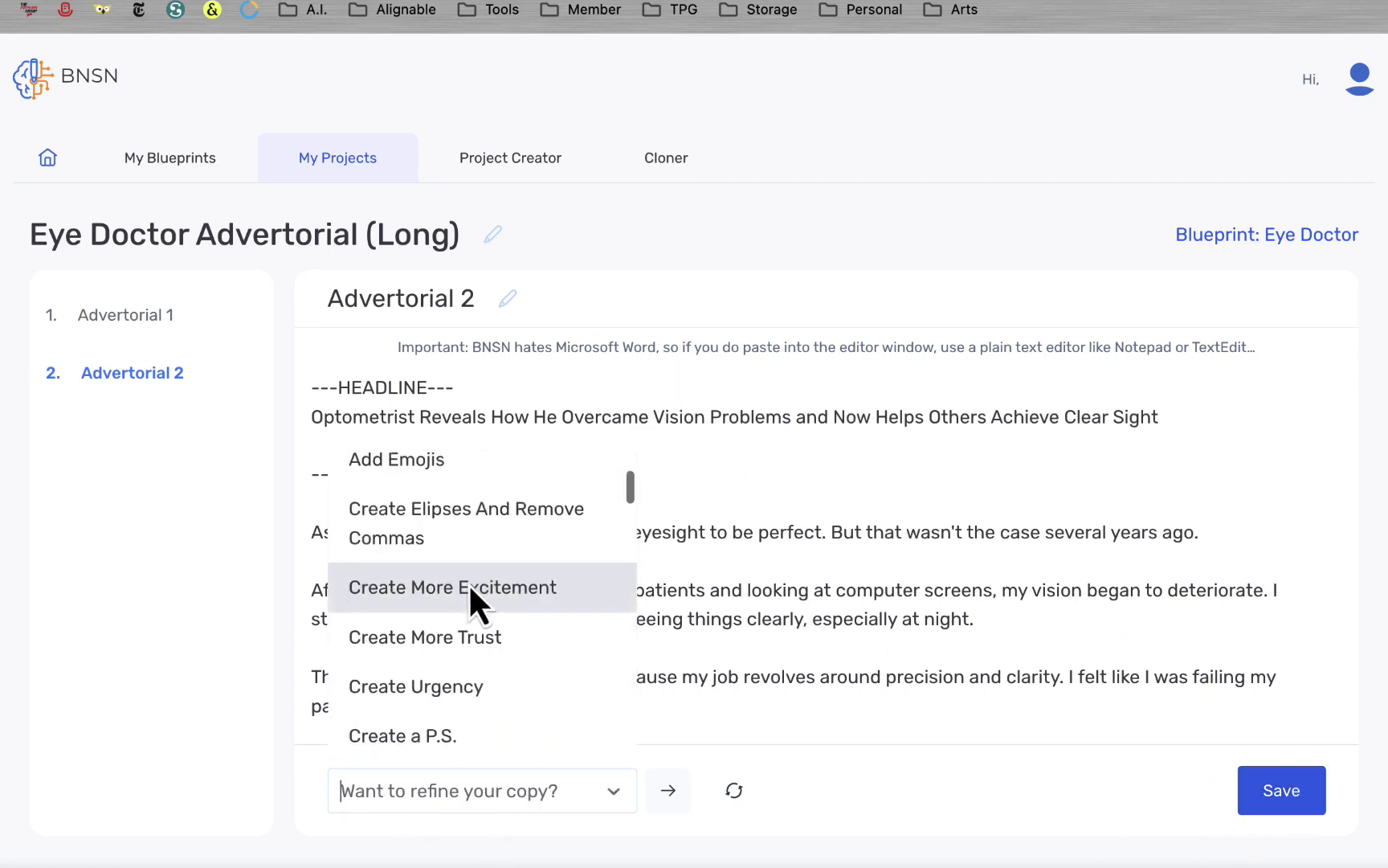
scroll(470, 591, "down", 5)
left_click(483, 613)
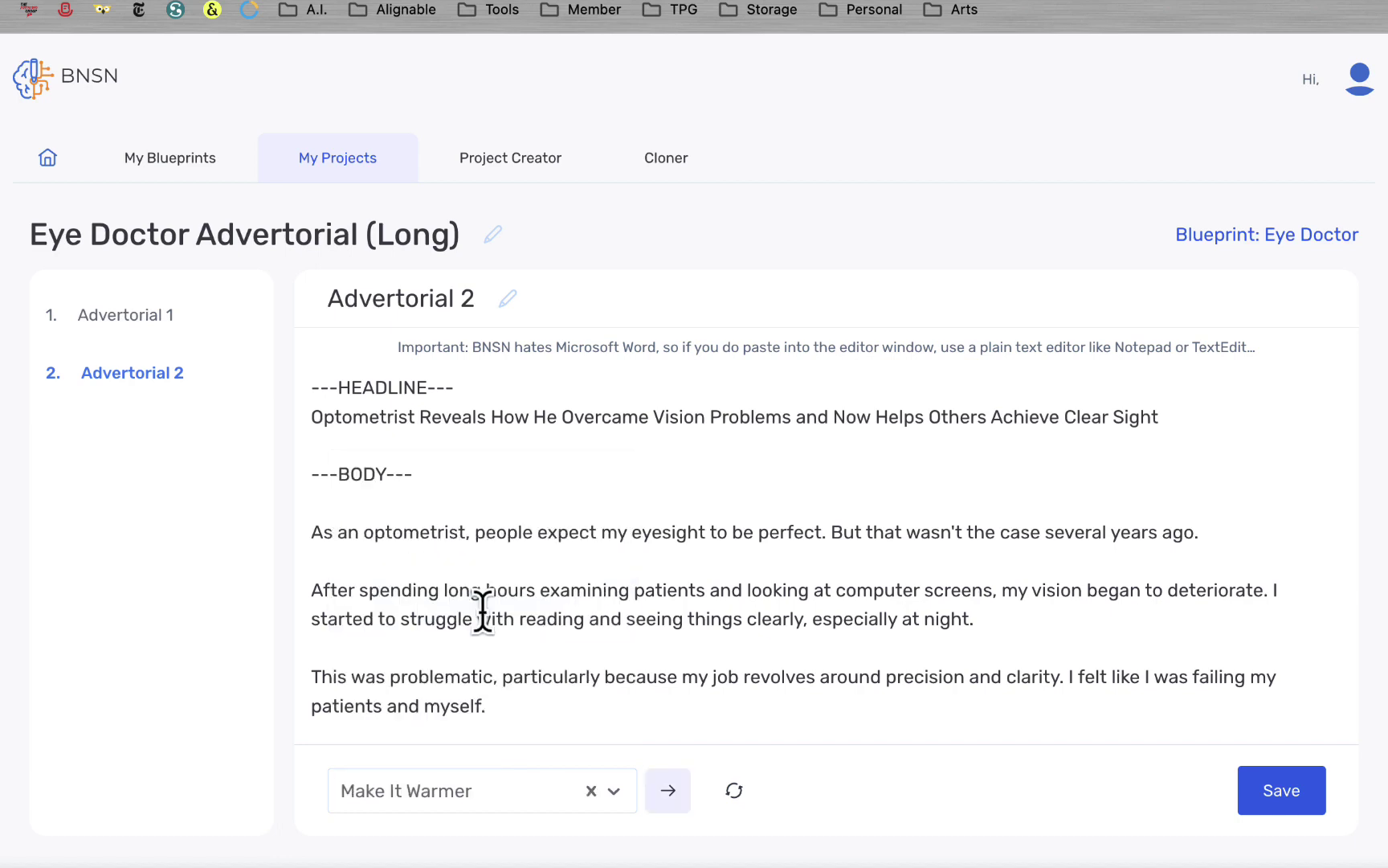
left_click(679, 800)
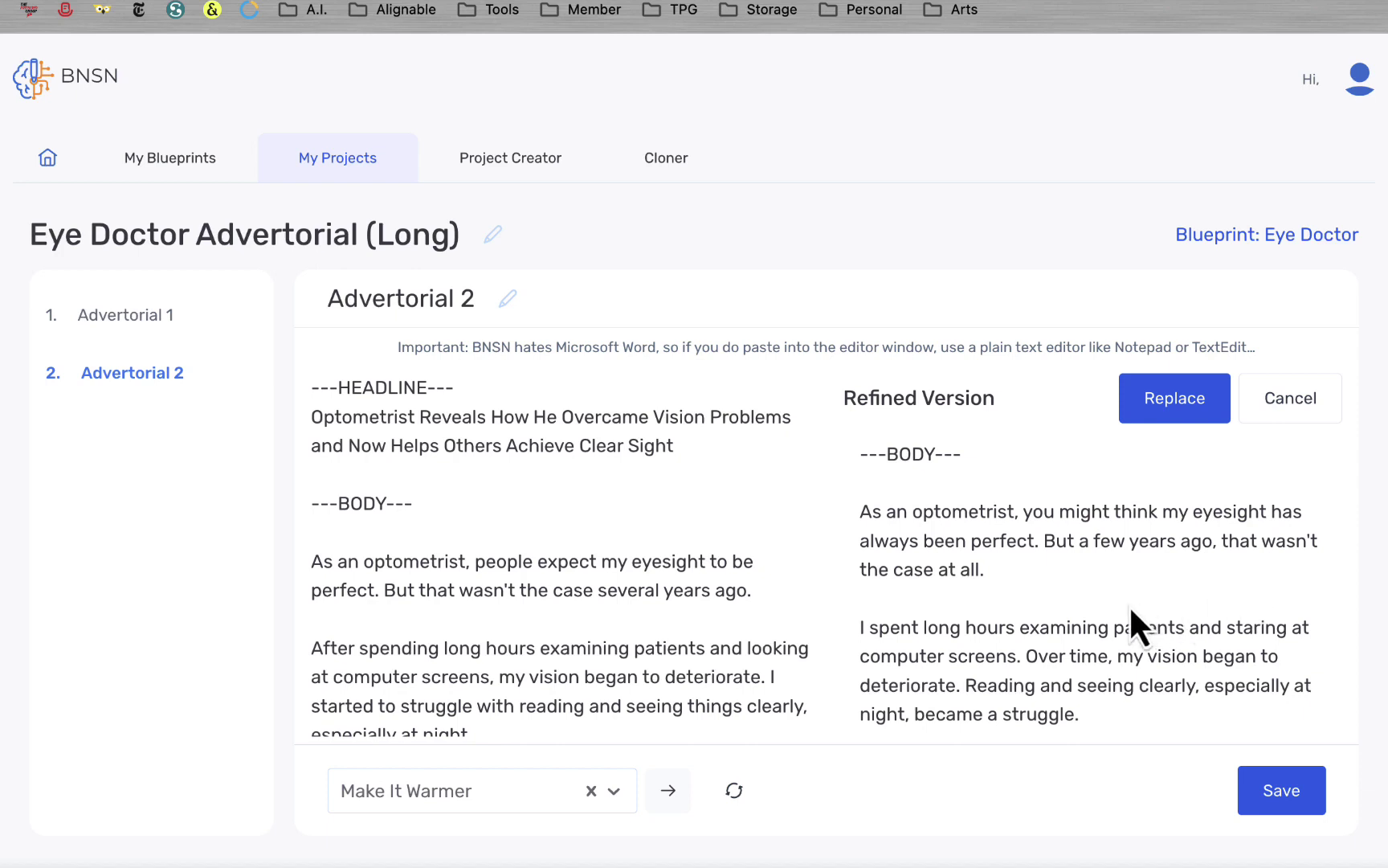
scroll(1127, 603, "down", 2)
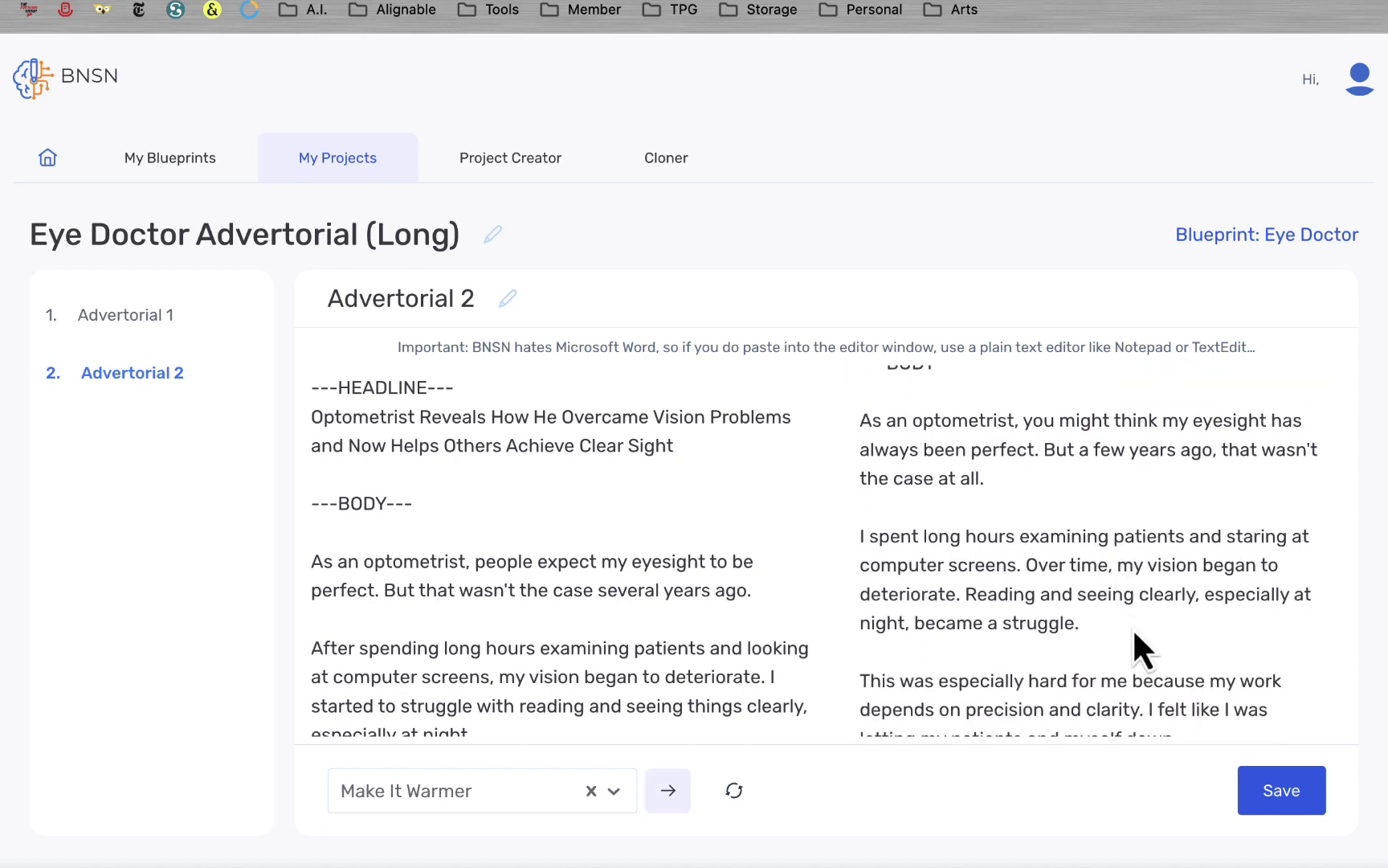
scroll(1132, 627, "down", 1)
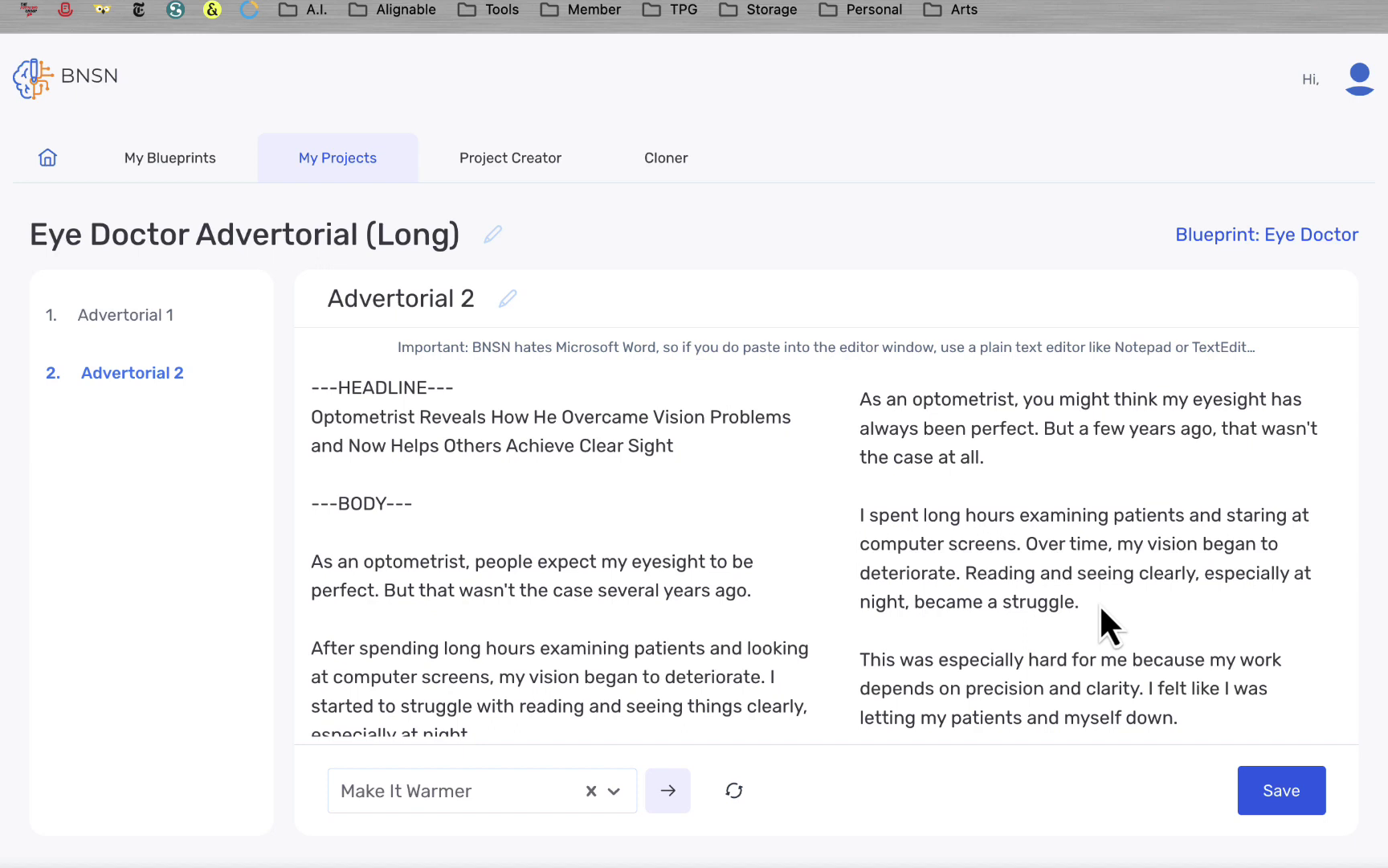
- Compare the opening paragraphs of the original and warmer versions of Advertorial 2, and replace the original with the refined version
triple_click(1066, 582)
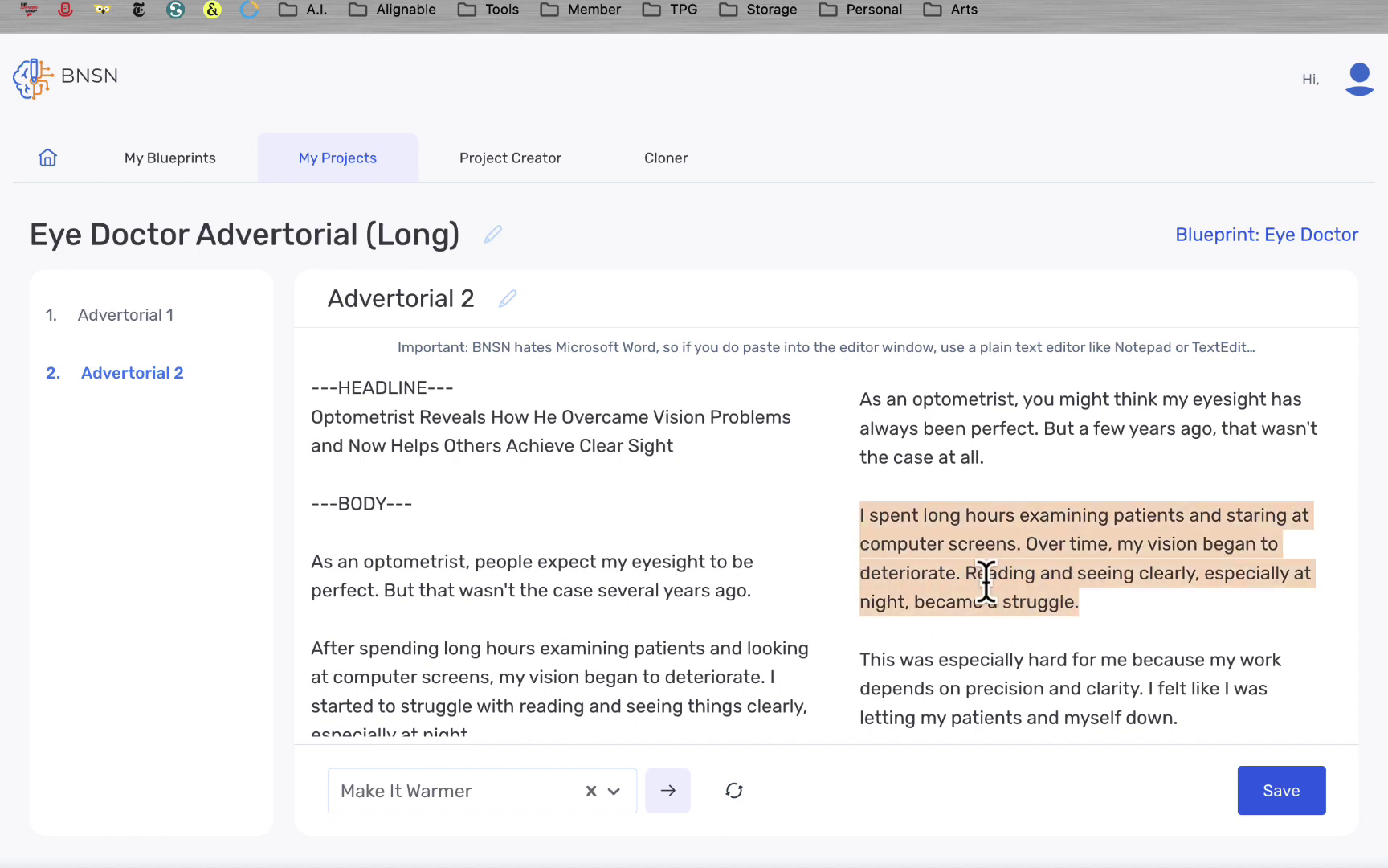
left_click(1181, 573)
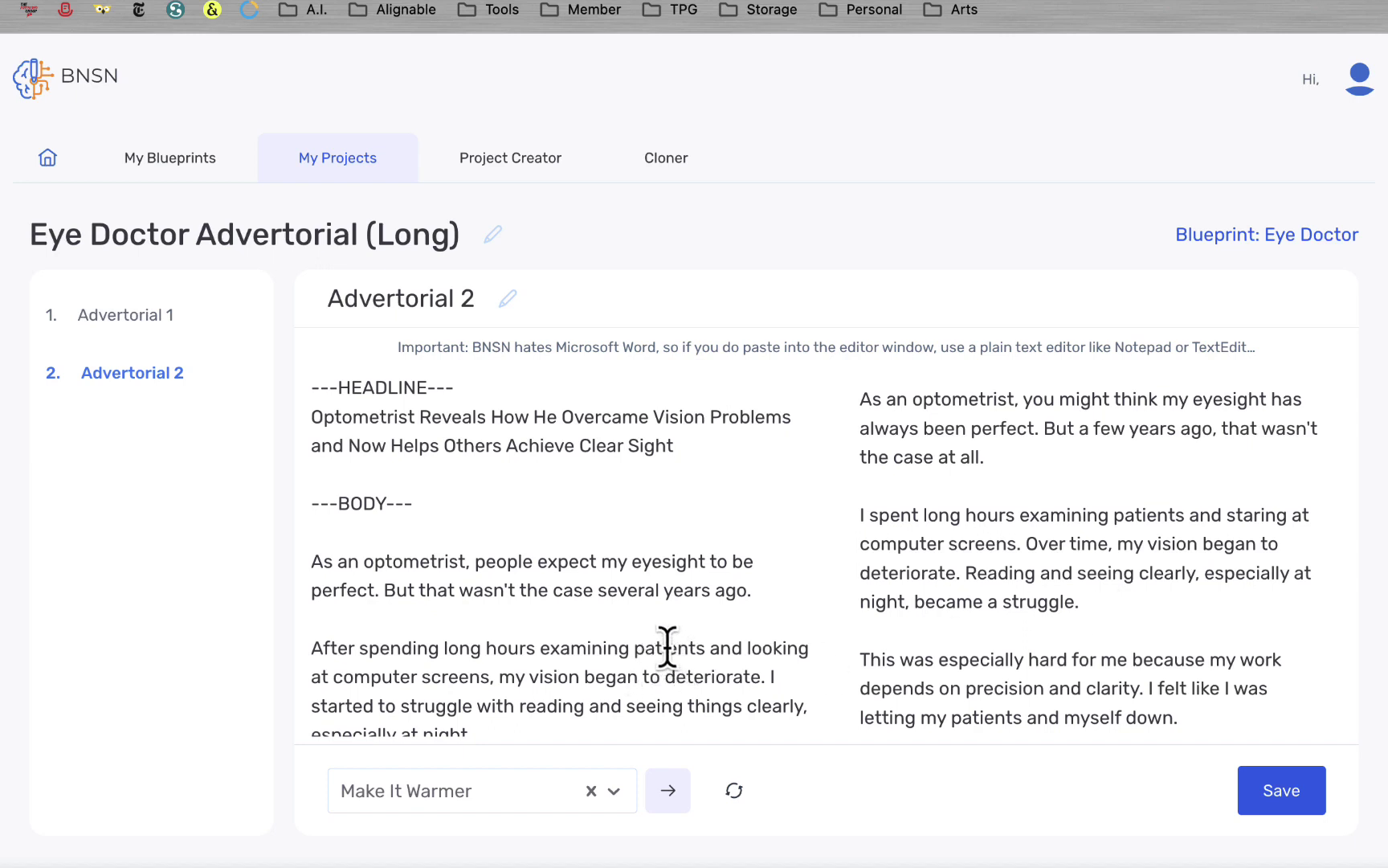
scroll(666, 642, "down", 1)
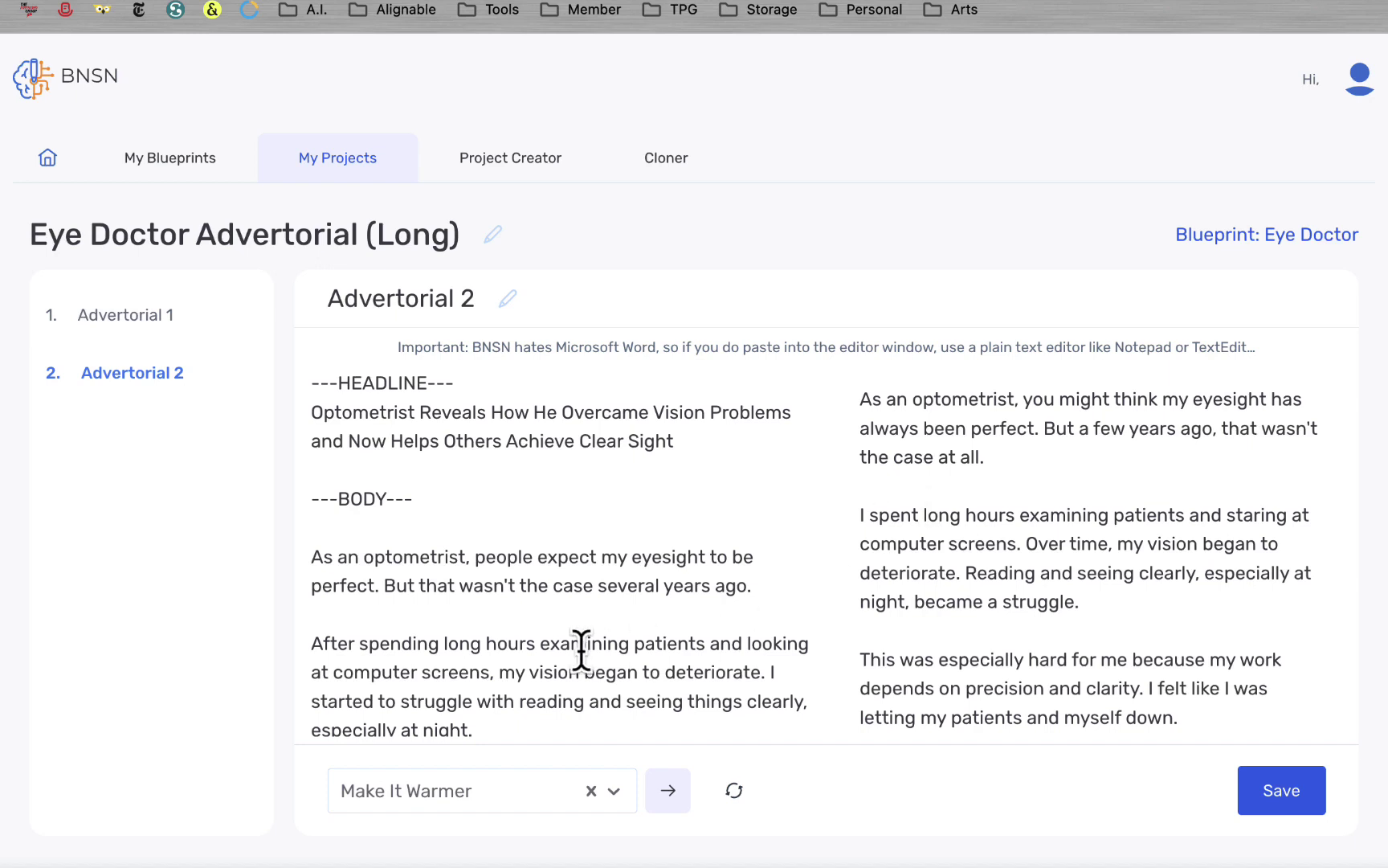
scroll(581, 650, "down", 3)
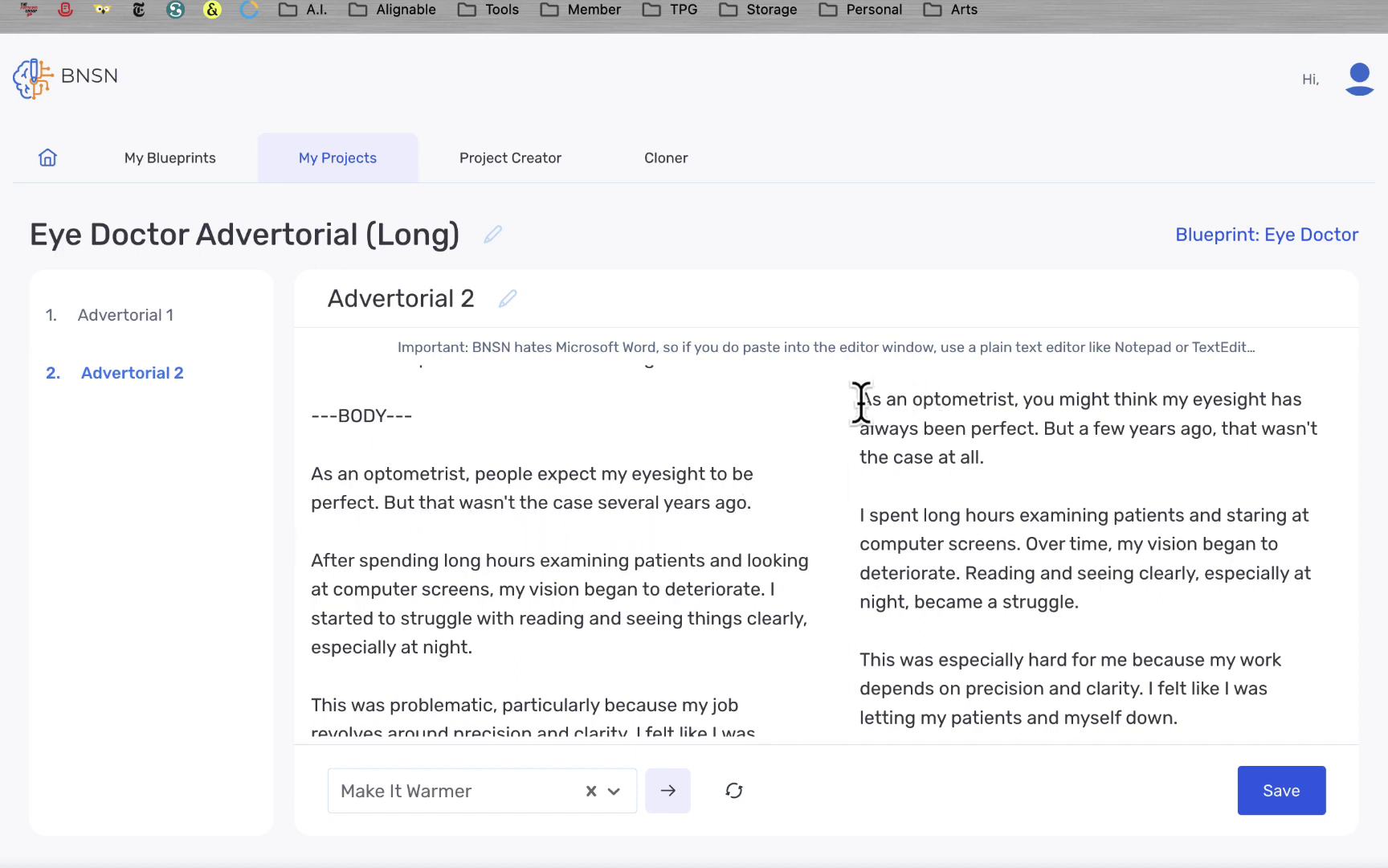
left_click_drag(862, 399, 1051, 455)
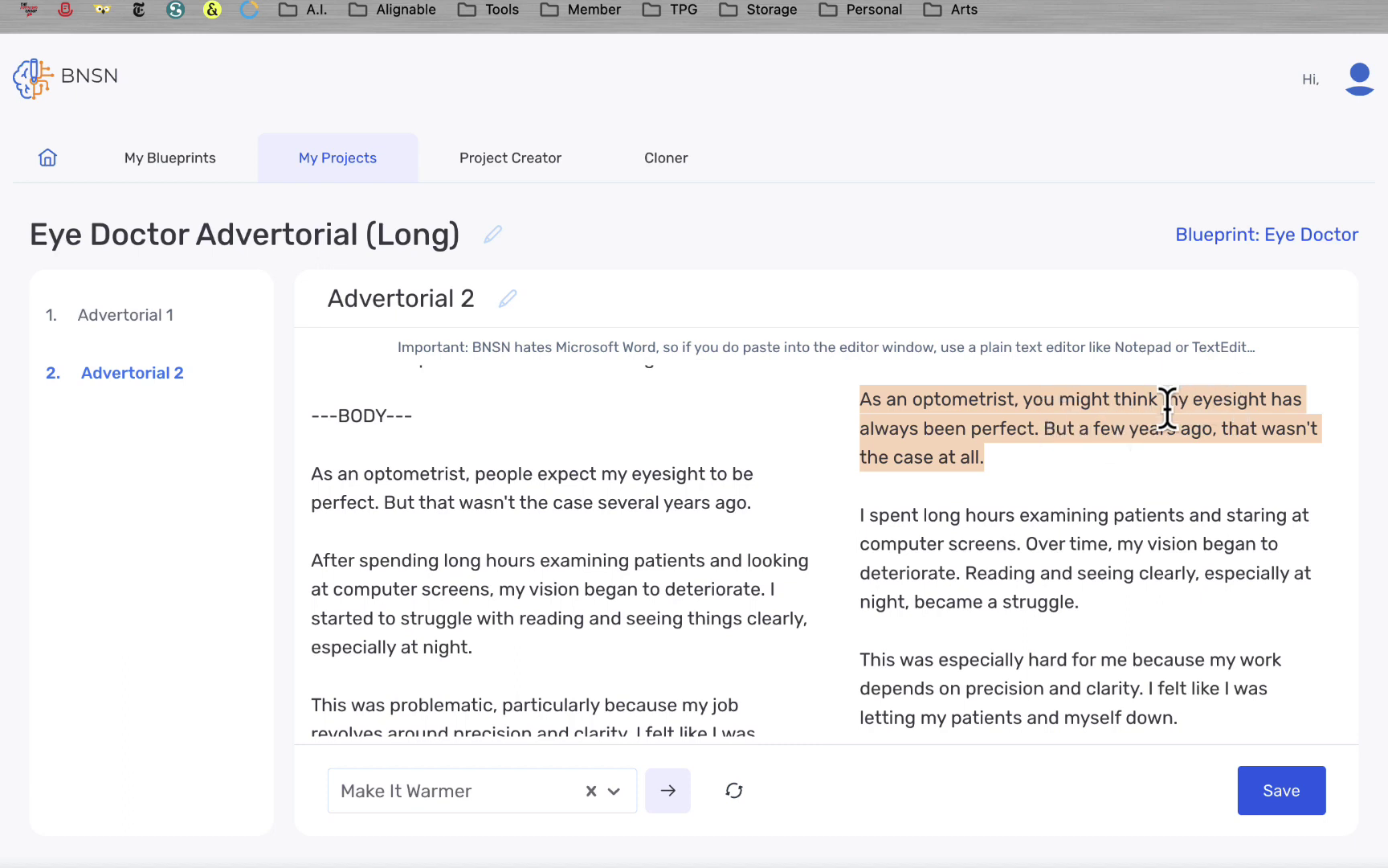
left_click(1041, 442)
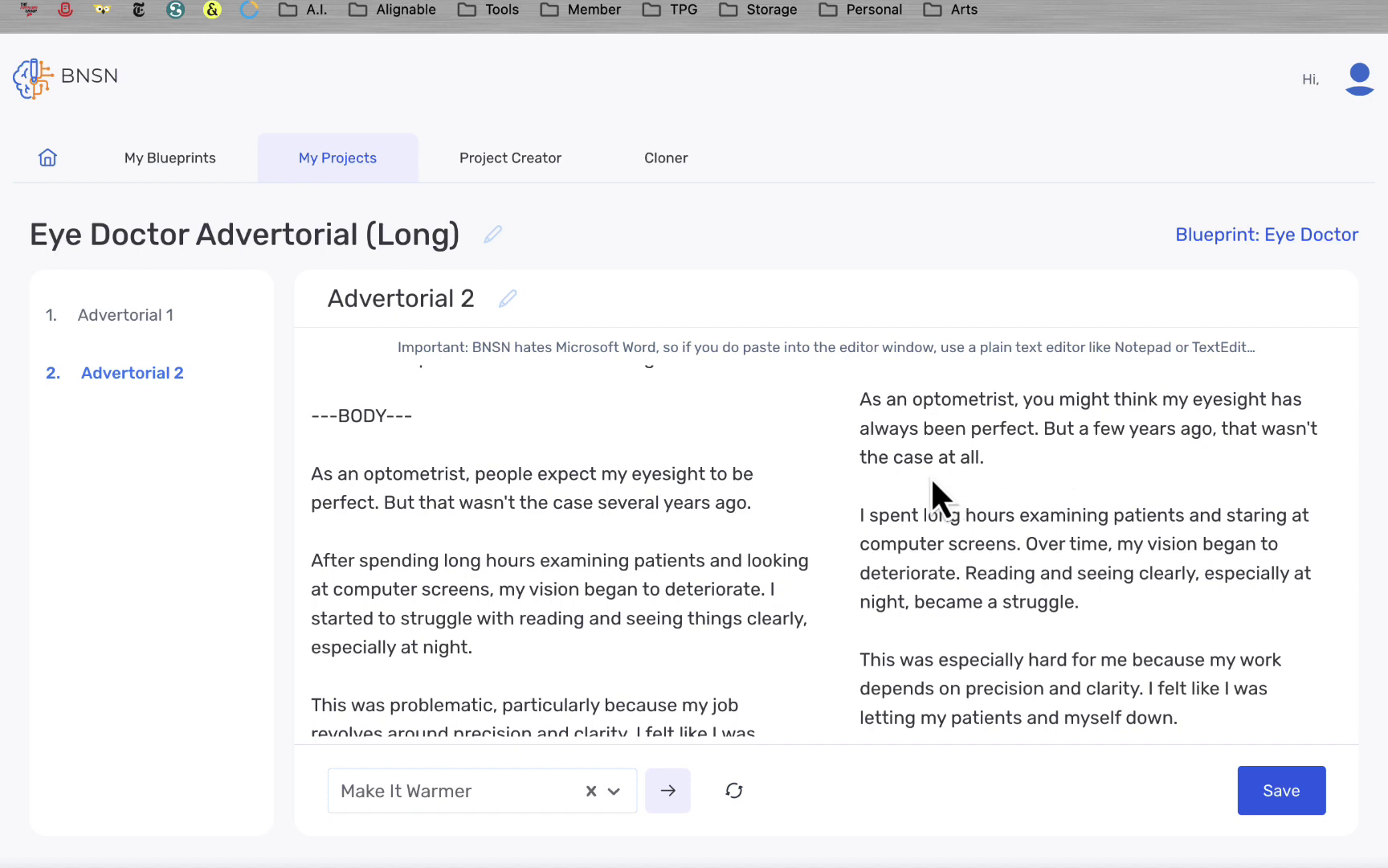
left_click_drag(747, 504, 292, 478)
left_click(380, 511)
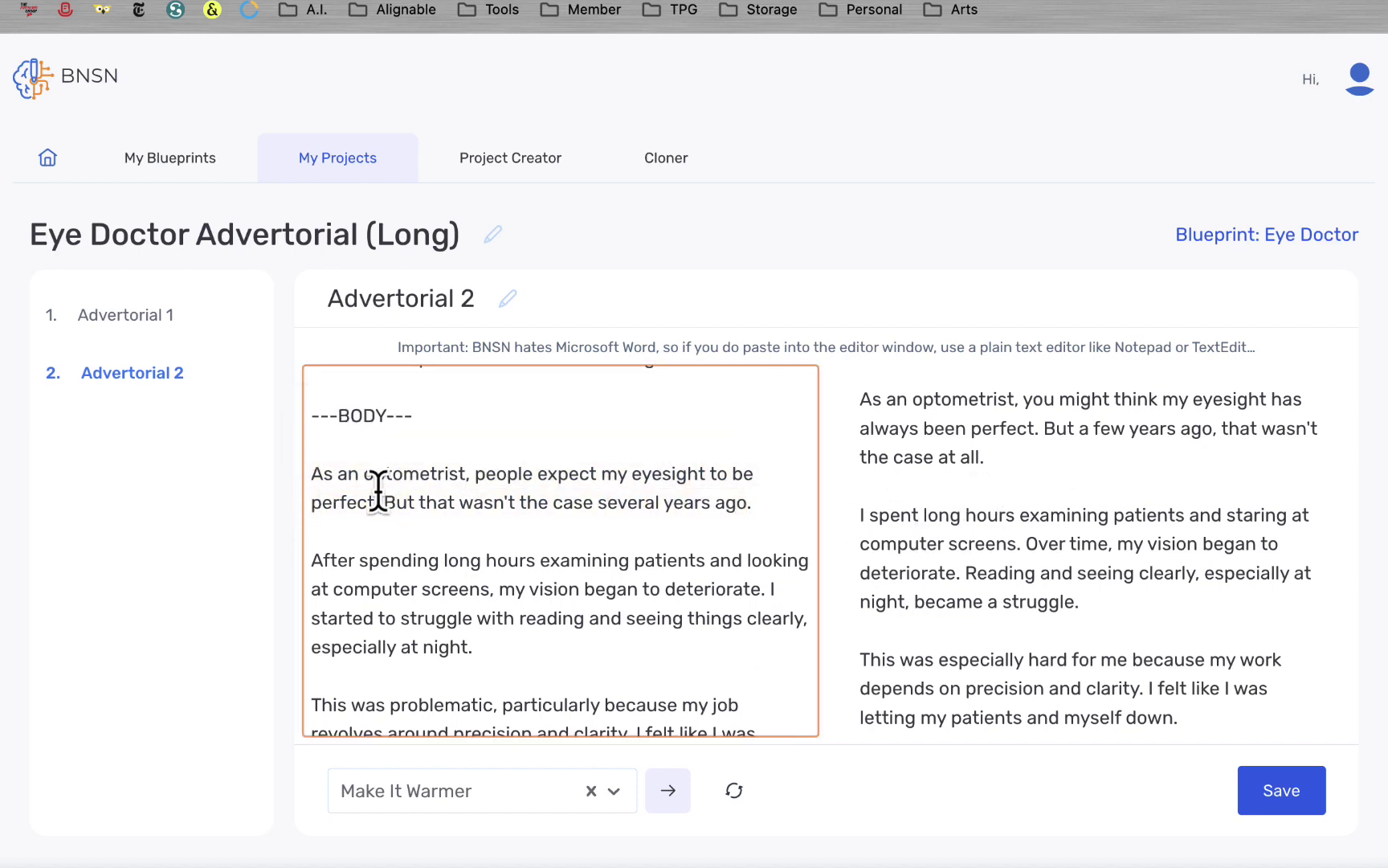
scroll(1101, 574, "up", 3)
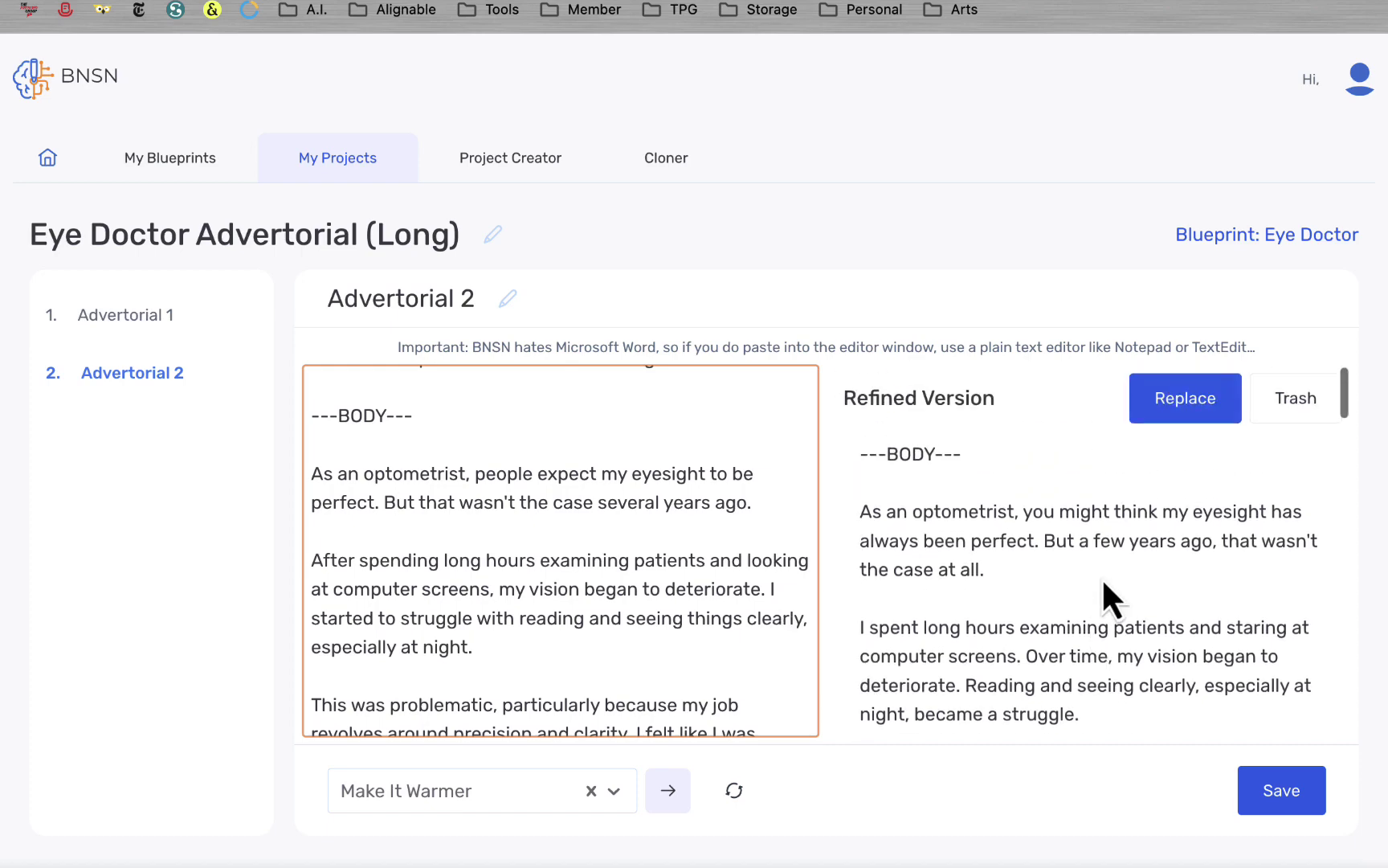
left_click(1189, 413)
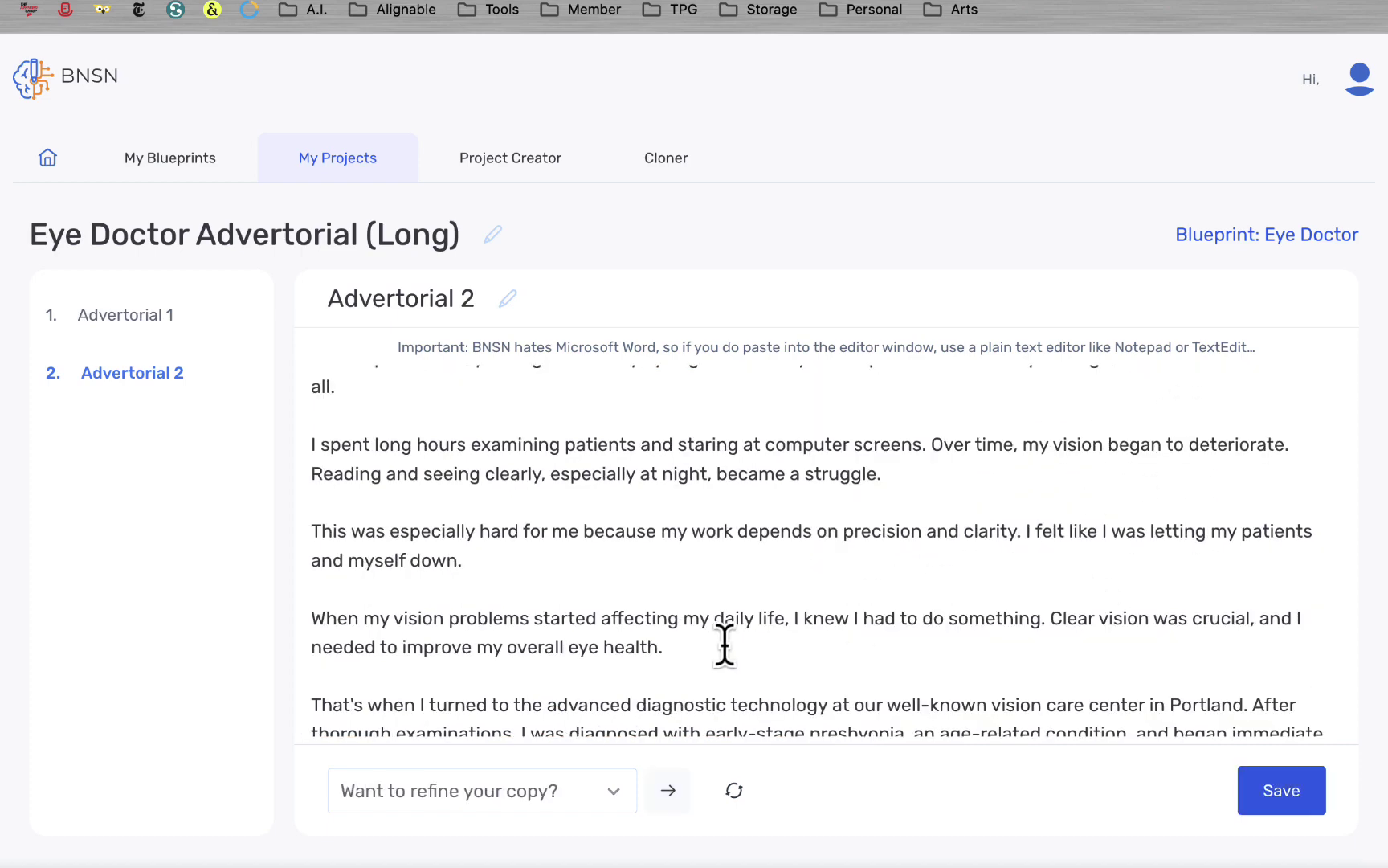
- Look through the refinement options for the selected "We are the leading provider" paragraph near the end of Advertorial 2
scroll(723, 645, "down", 15)
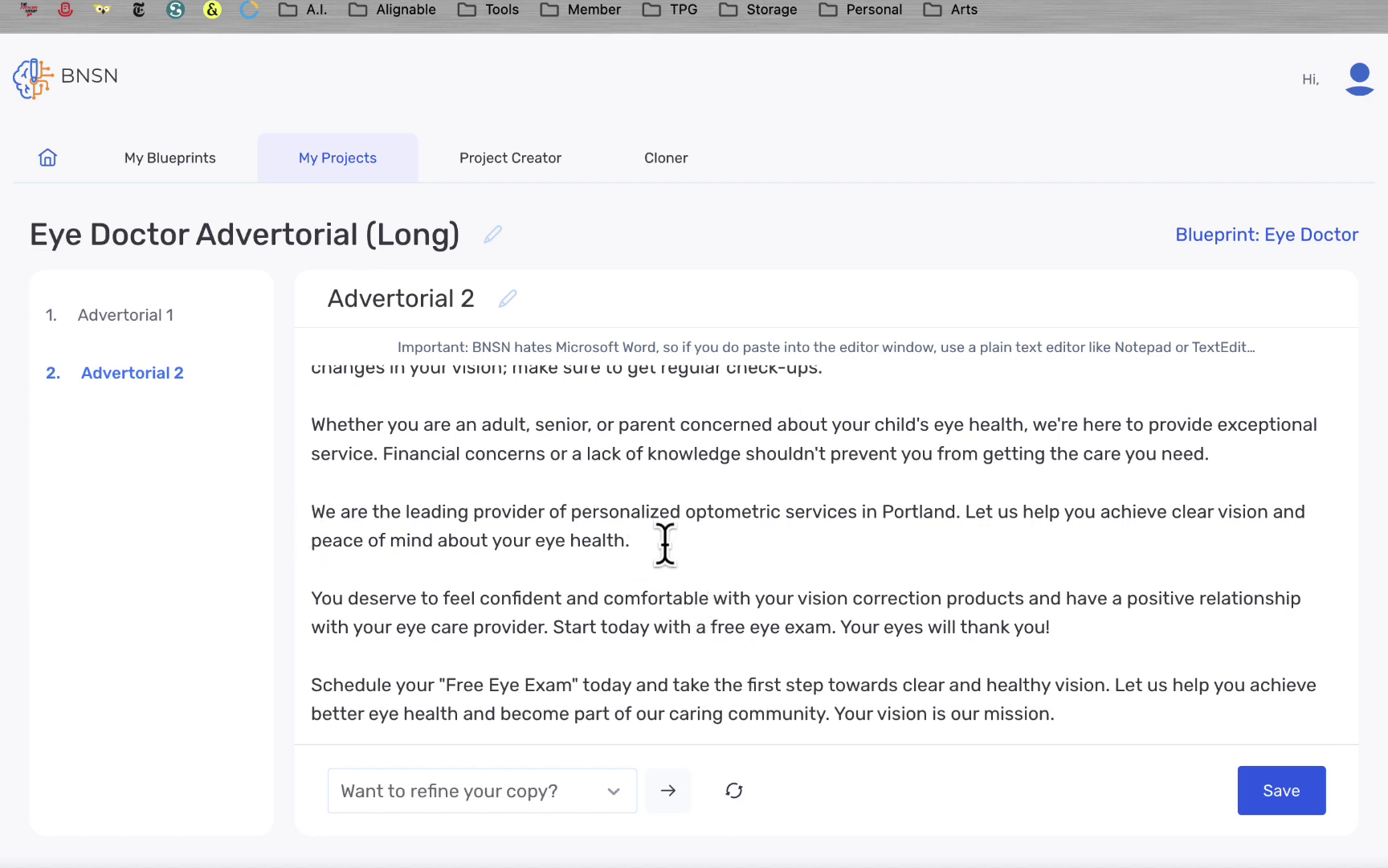
left_click_drag(665, 544, 354, 496)
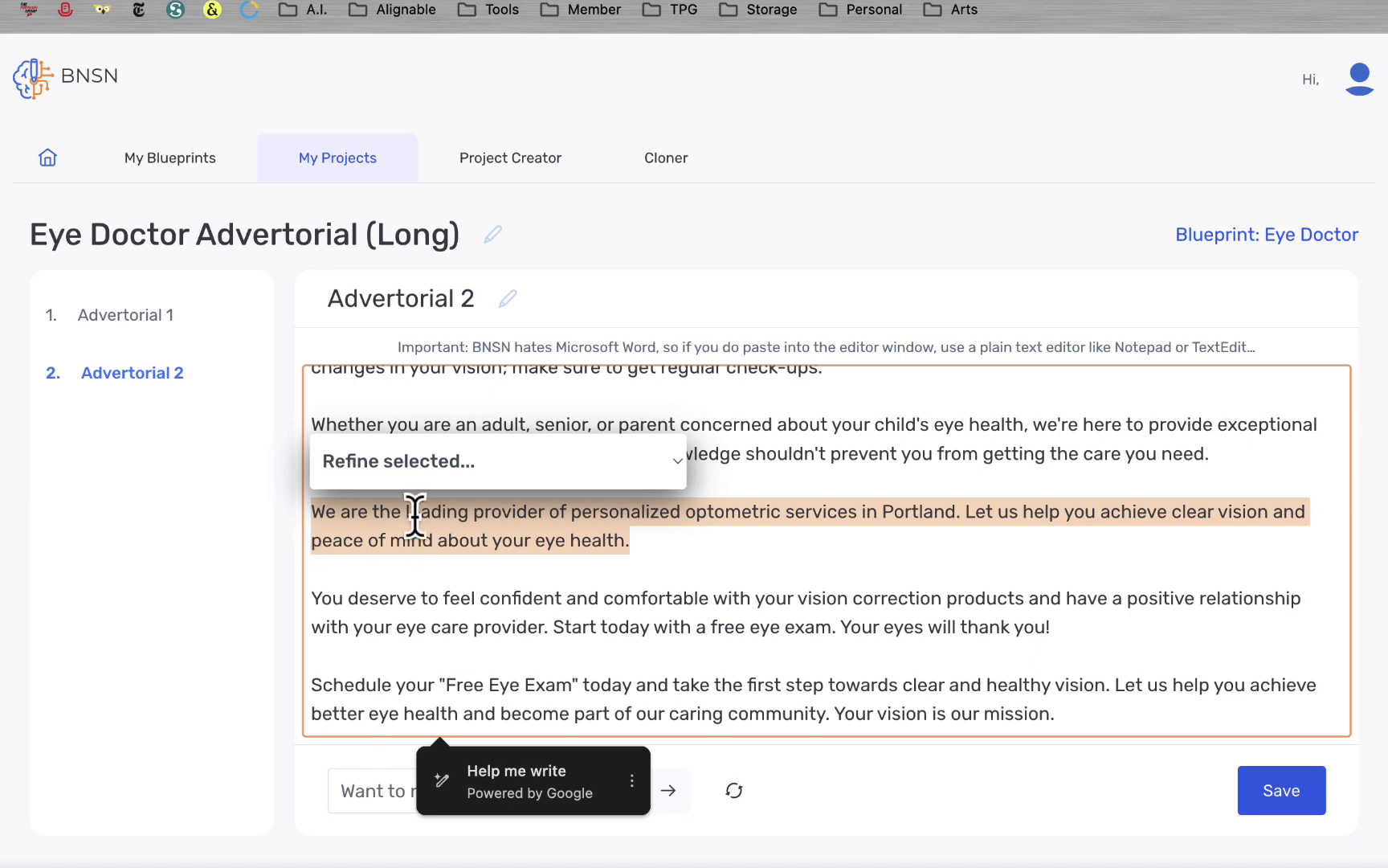
left_click(599, 655)
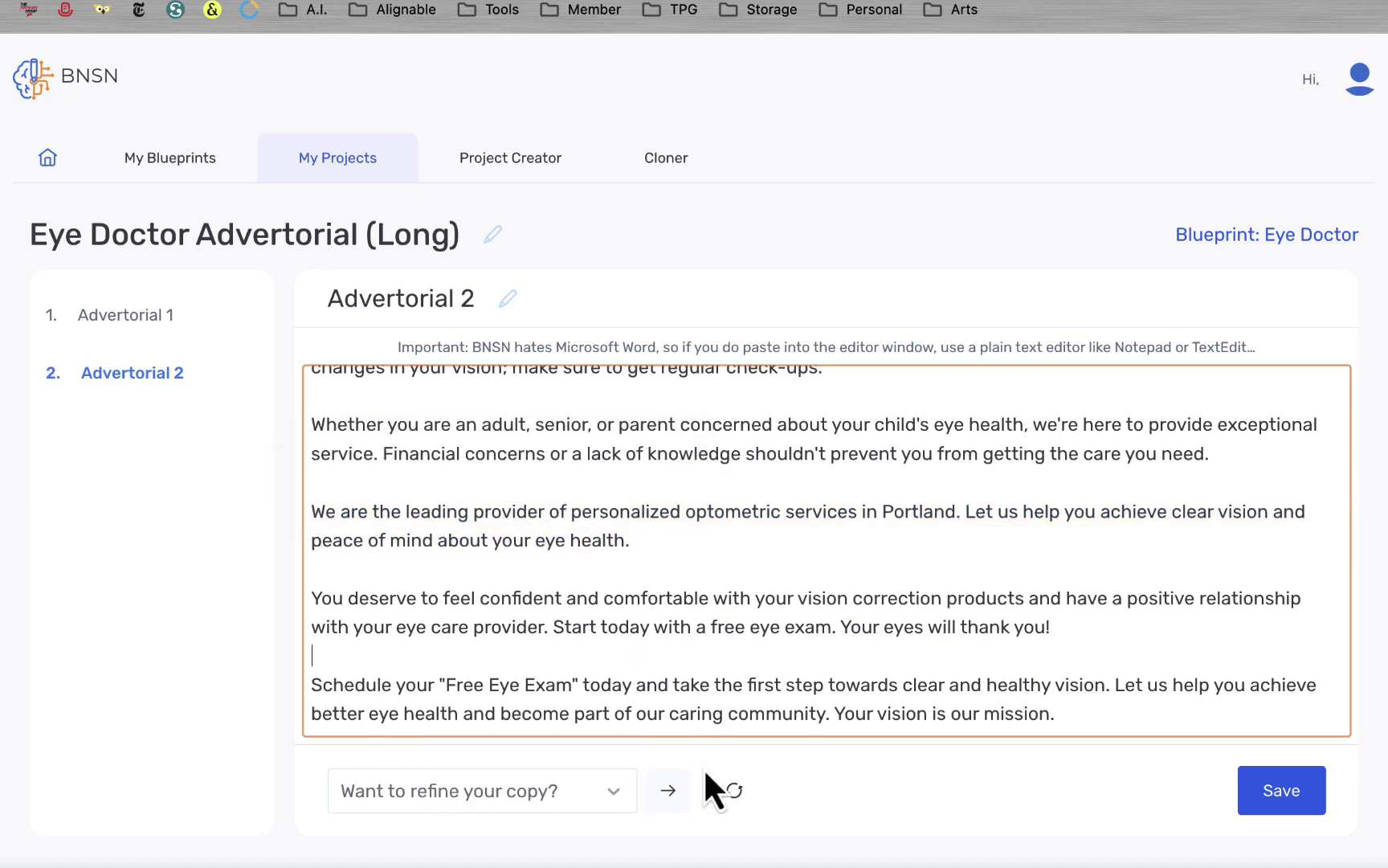
left_click_drag(683, 539, 277, 522)
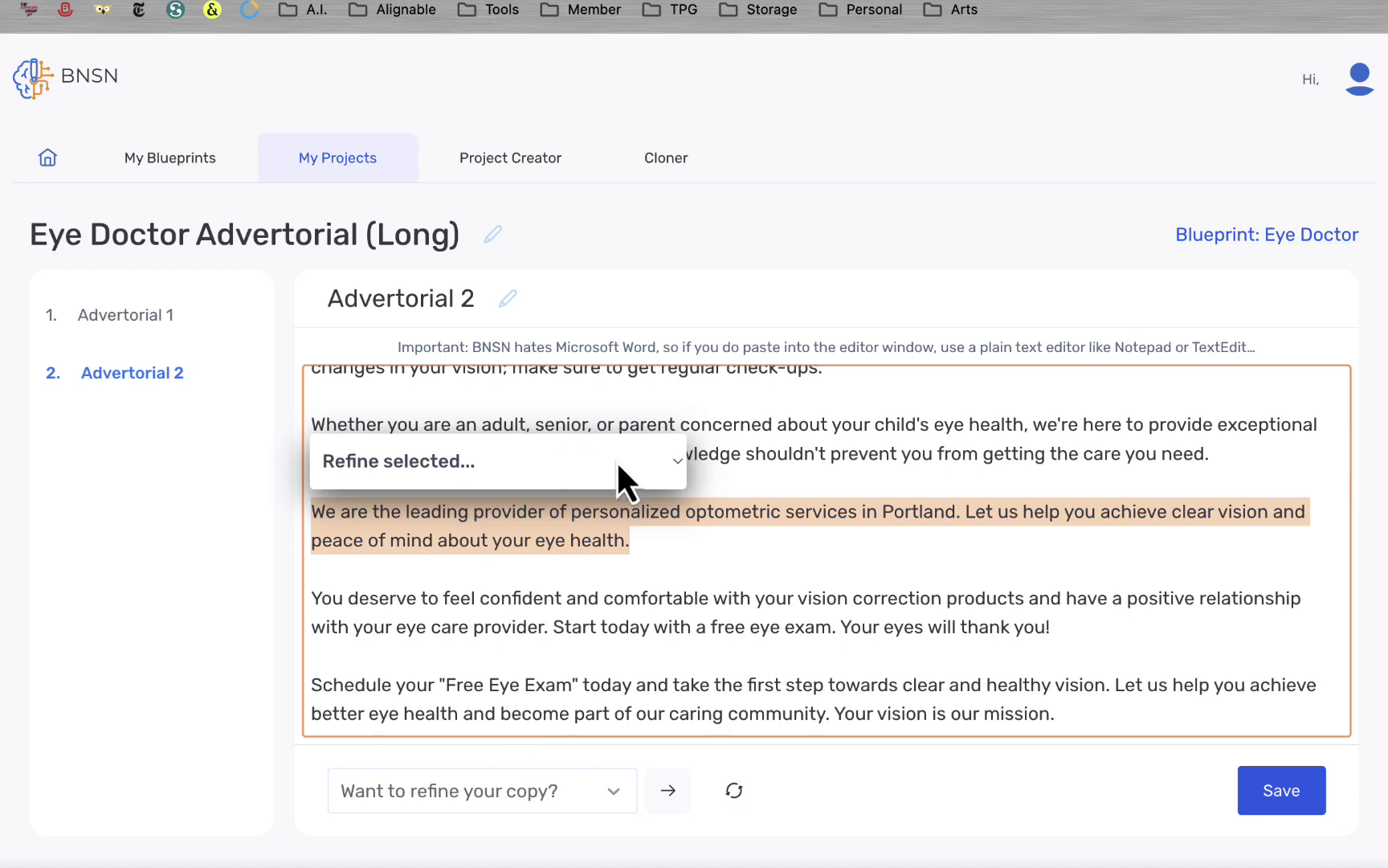
left_click(668, 463)
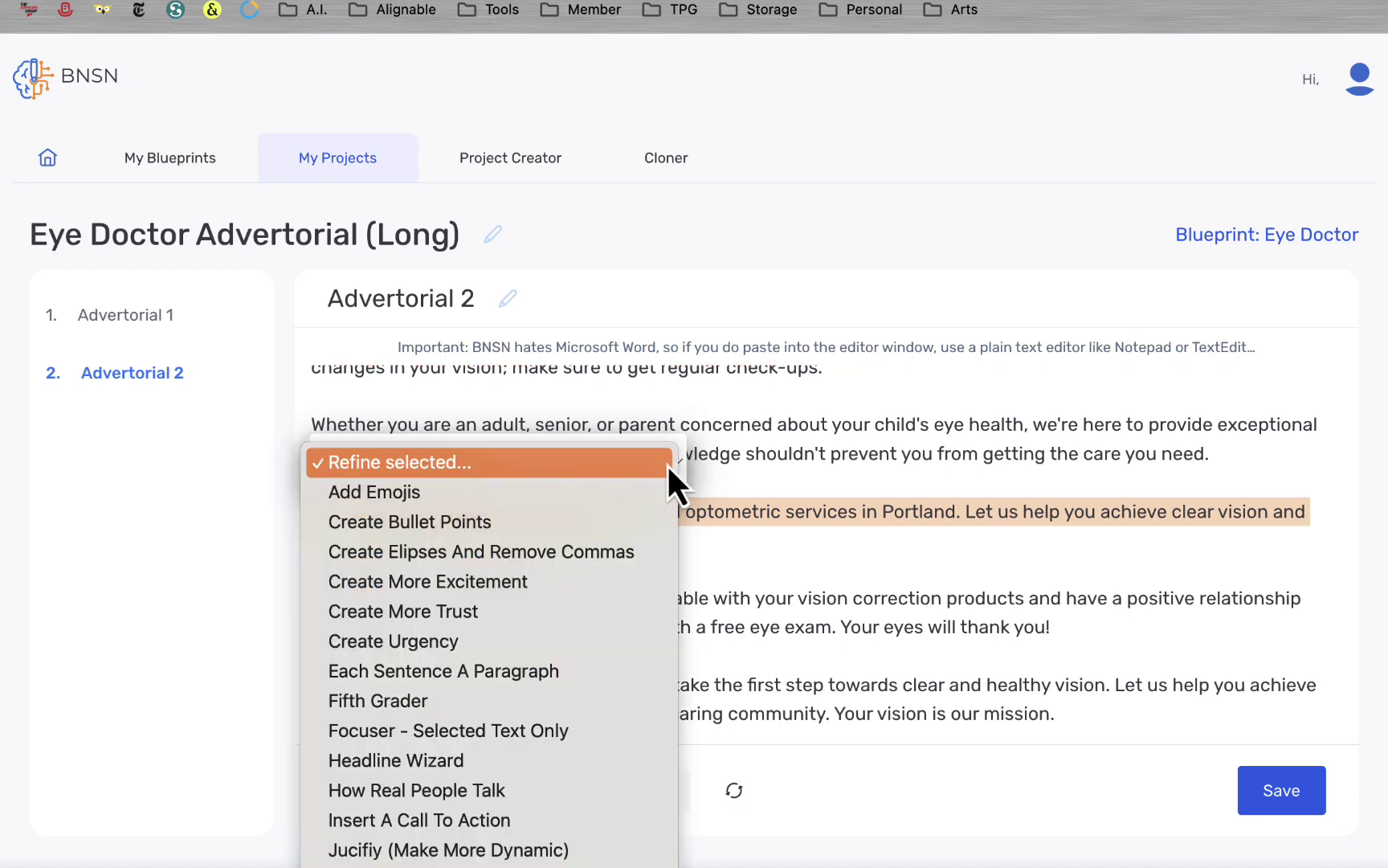
scroll(559, 640, "down", 5)
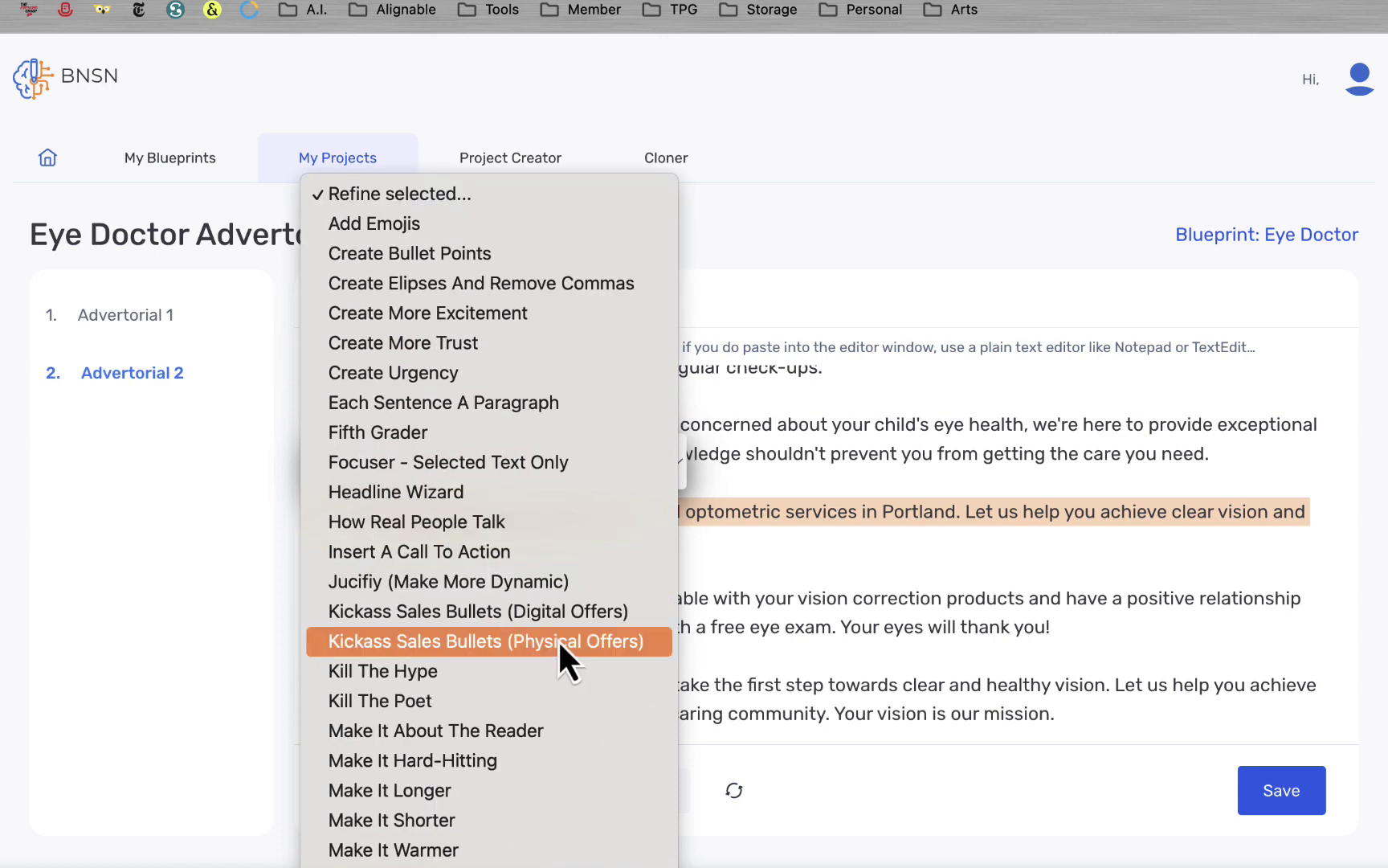
scroll(558, 640, "down", 4)
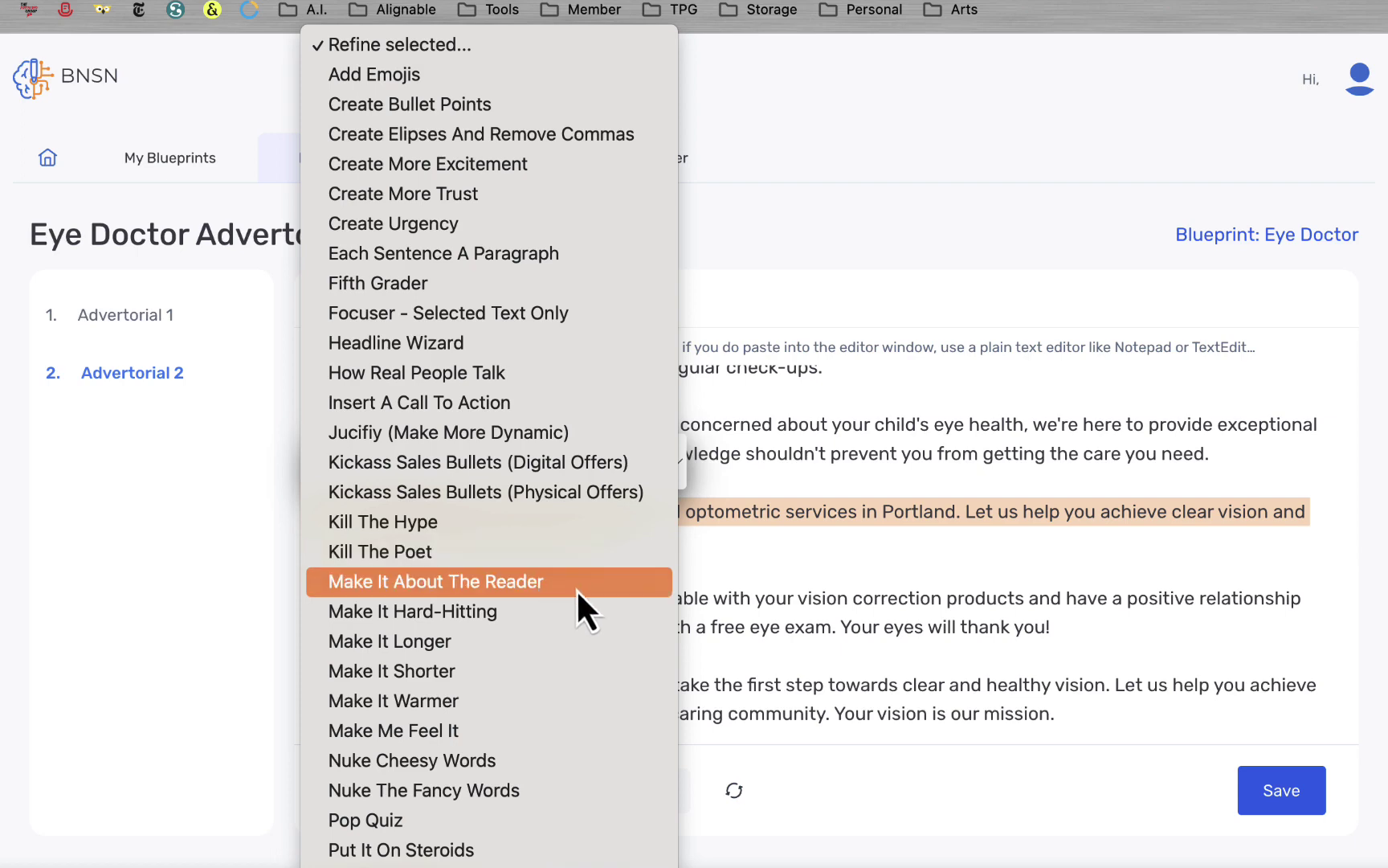
left_click(907, 561)
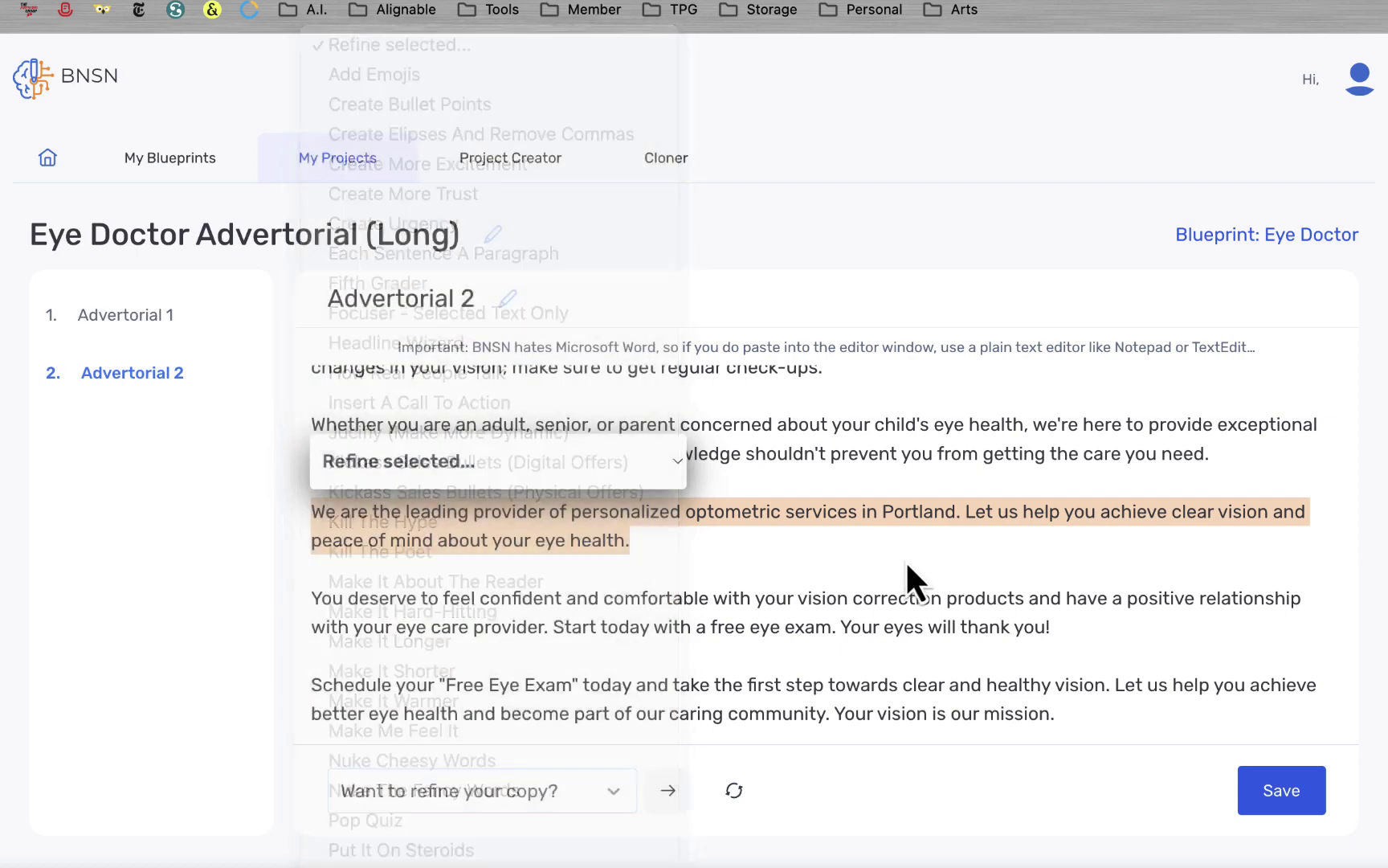
left_click(424, 545)
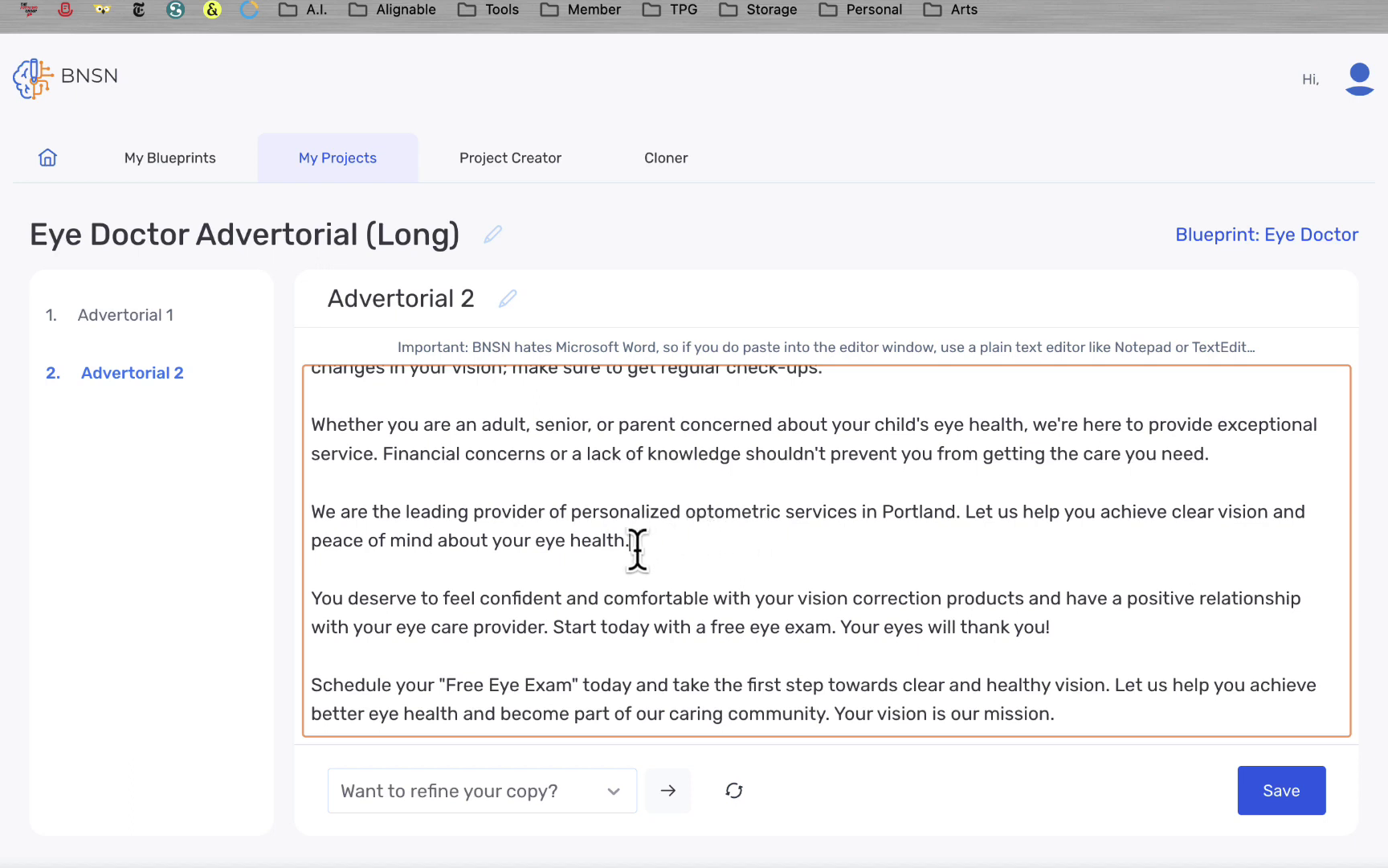
- Replace the "We are the leading provider" paragraph with its Make It About The Reader refinement and save Advertorial 2
left_click_drag(633, 543, 298, 526)
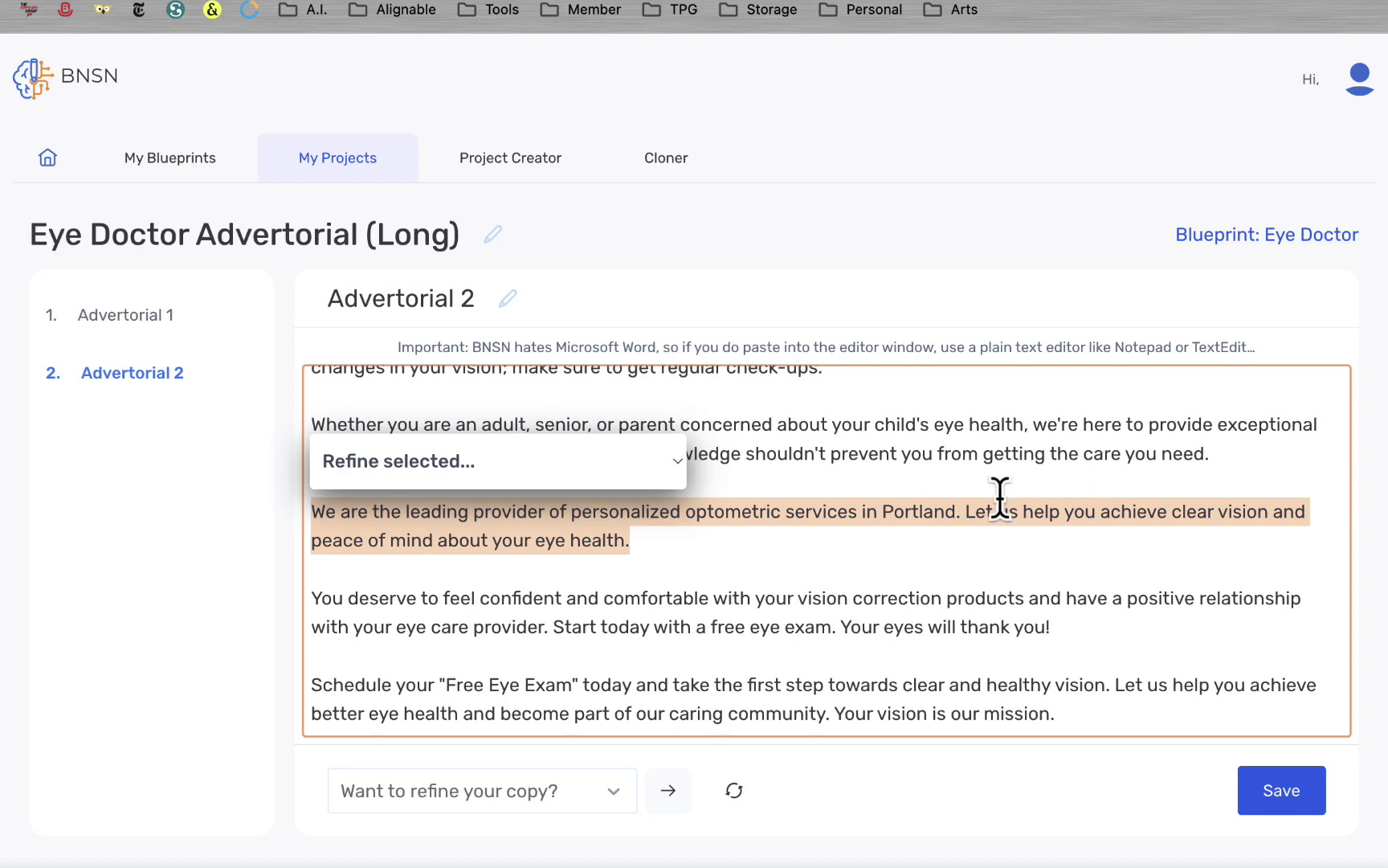
left_click(658, 460)
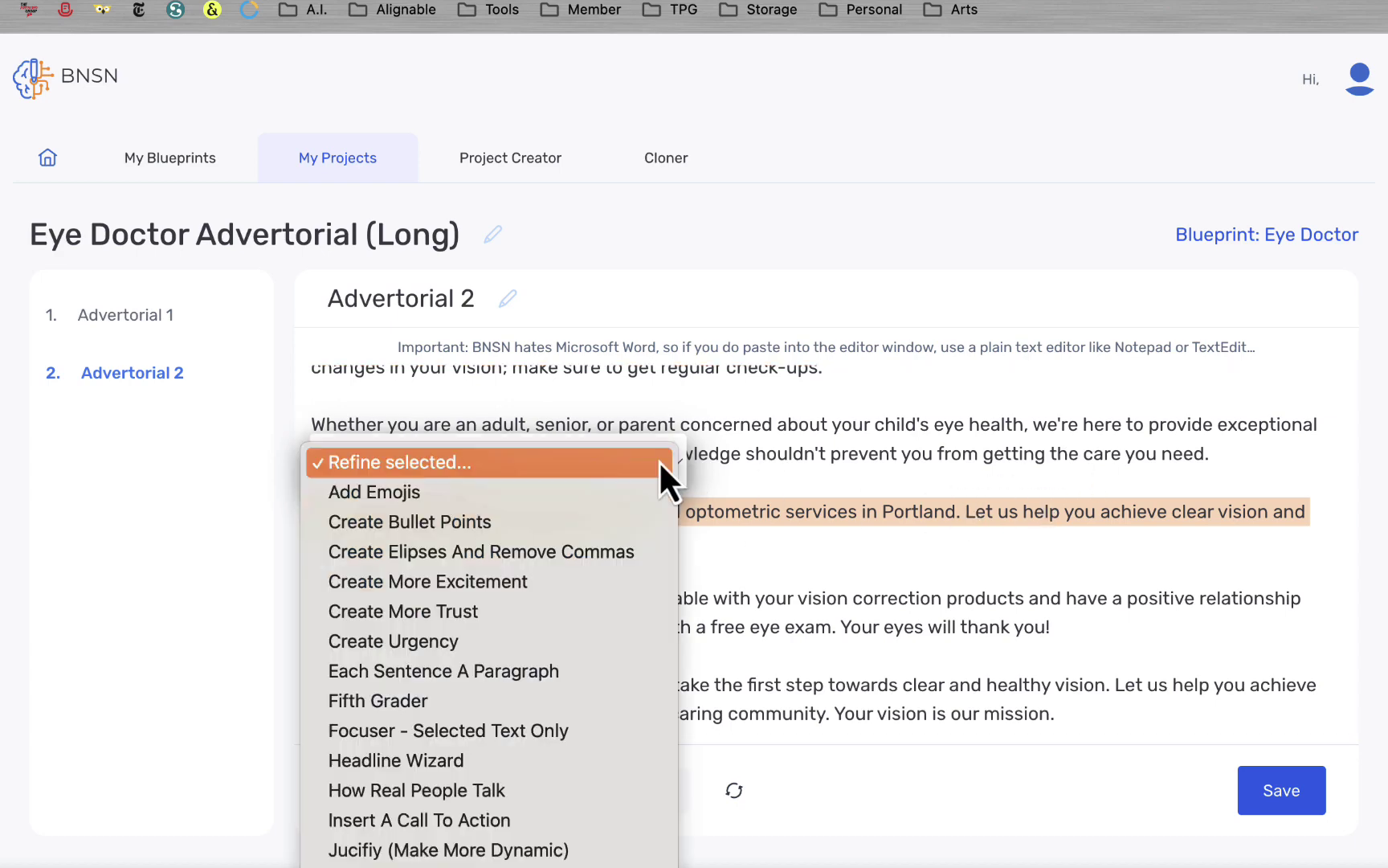
scroll(560, 599, "down", 8)
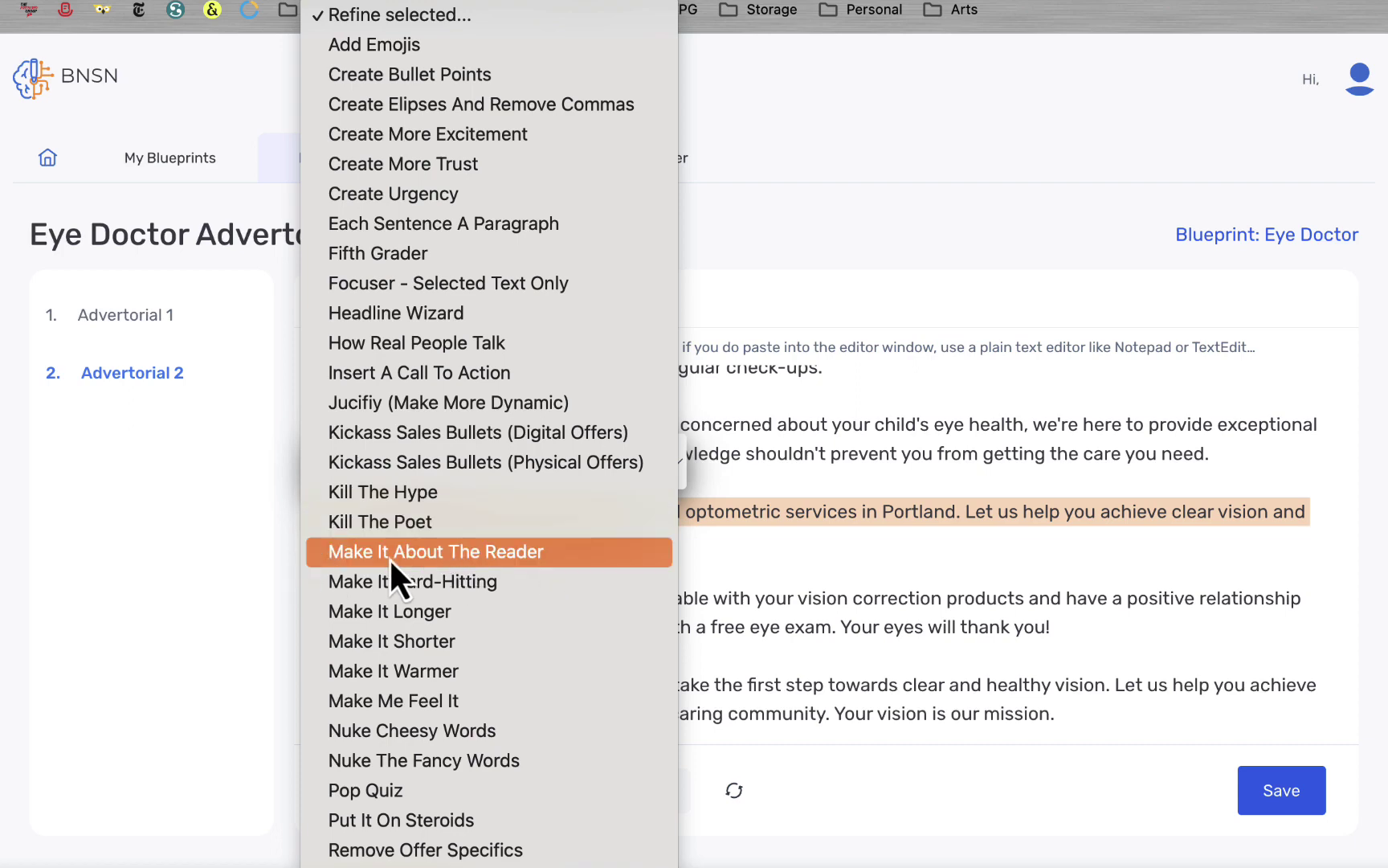
left_click(496, 558)
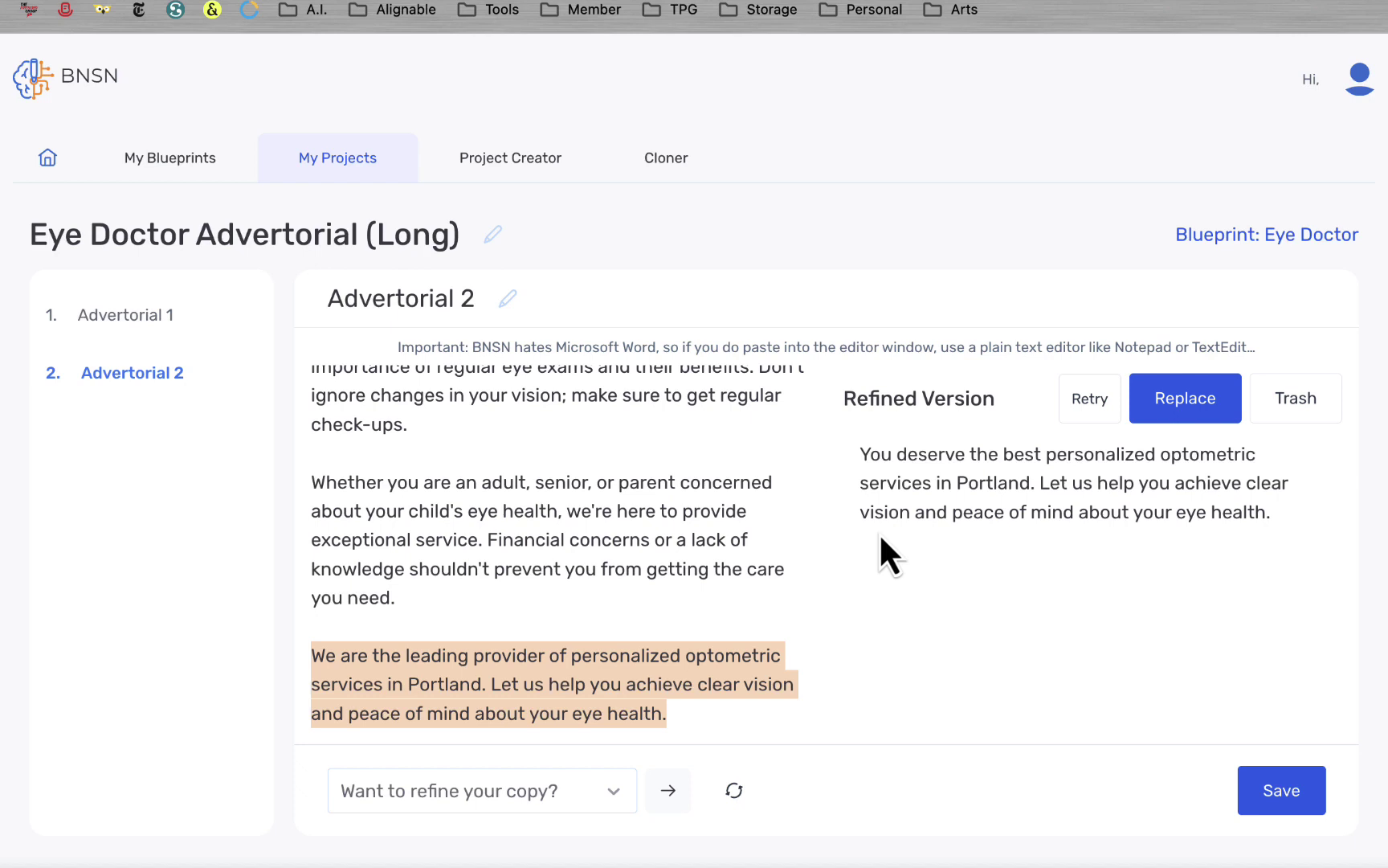
left_click(1215, 408)
left_click(1282, 791)
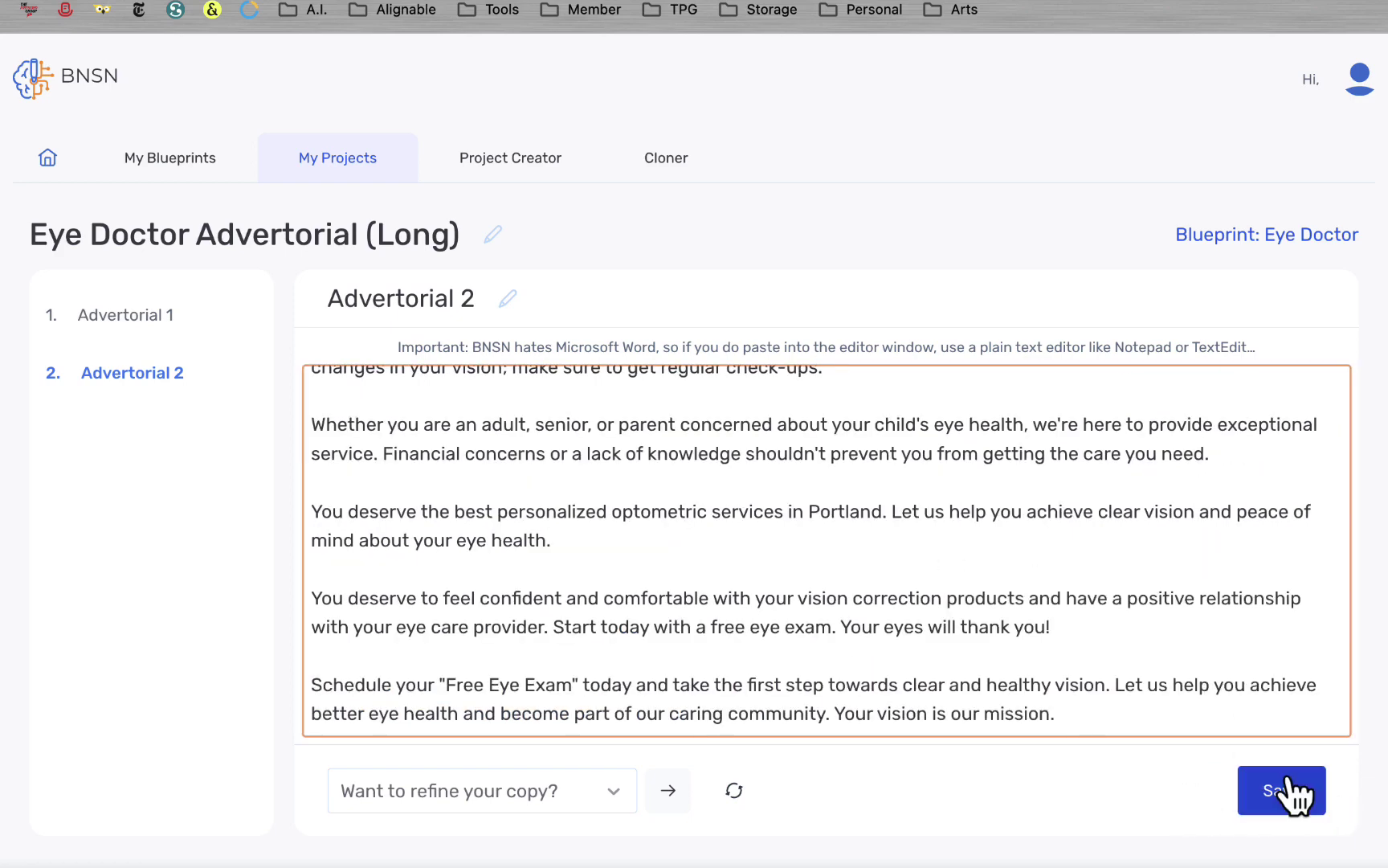
- Open Advertorial 1 and look over its copy around the closing Free Eye Exam offer
scroll(627, 546, "up", 15)
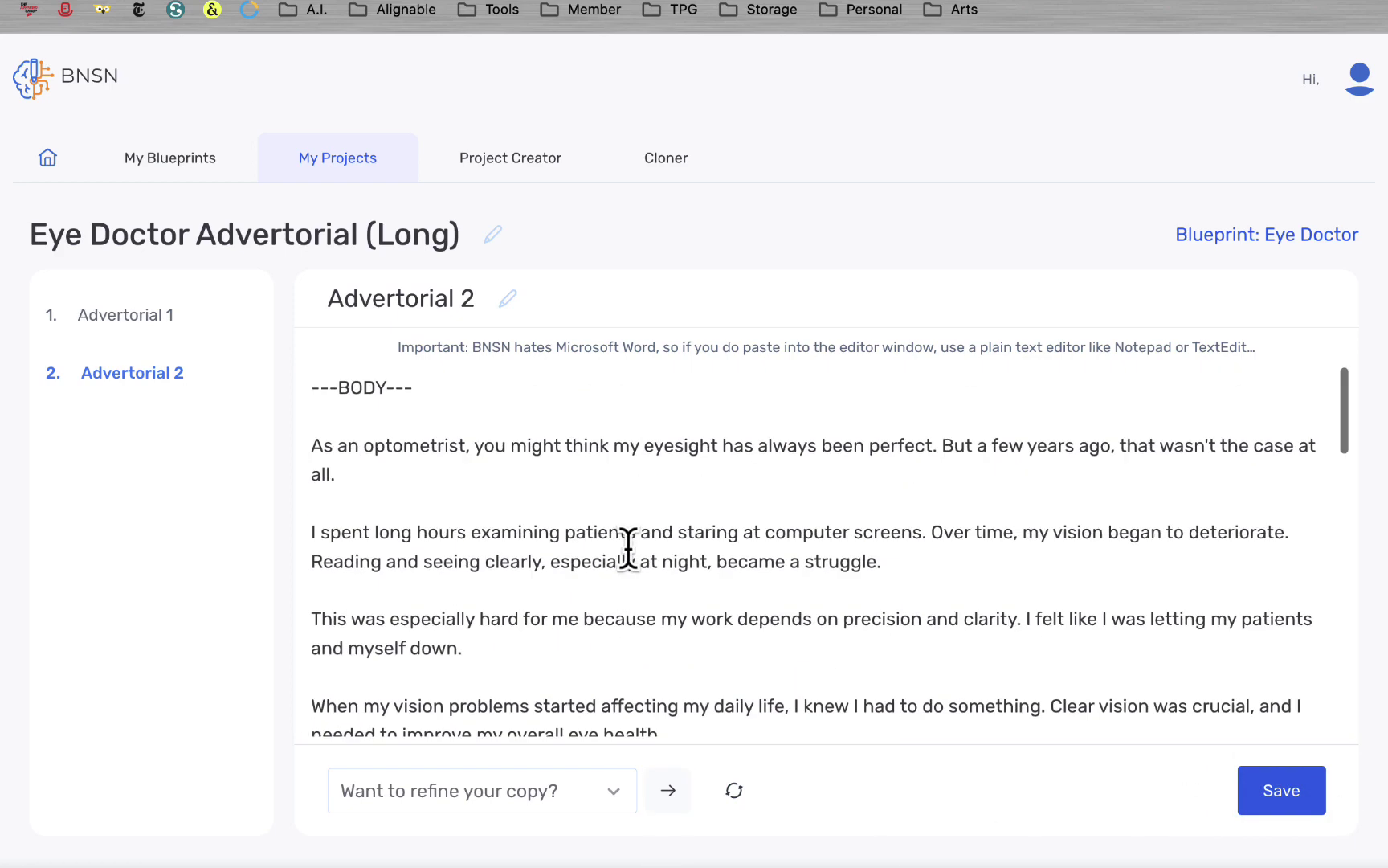
left_click(119, 325)
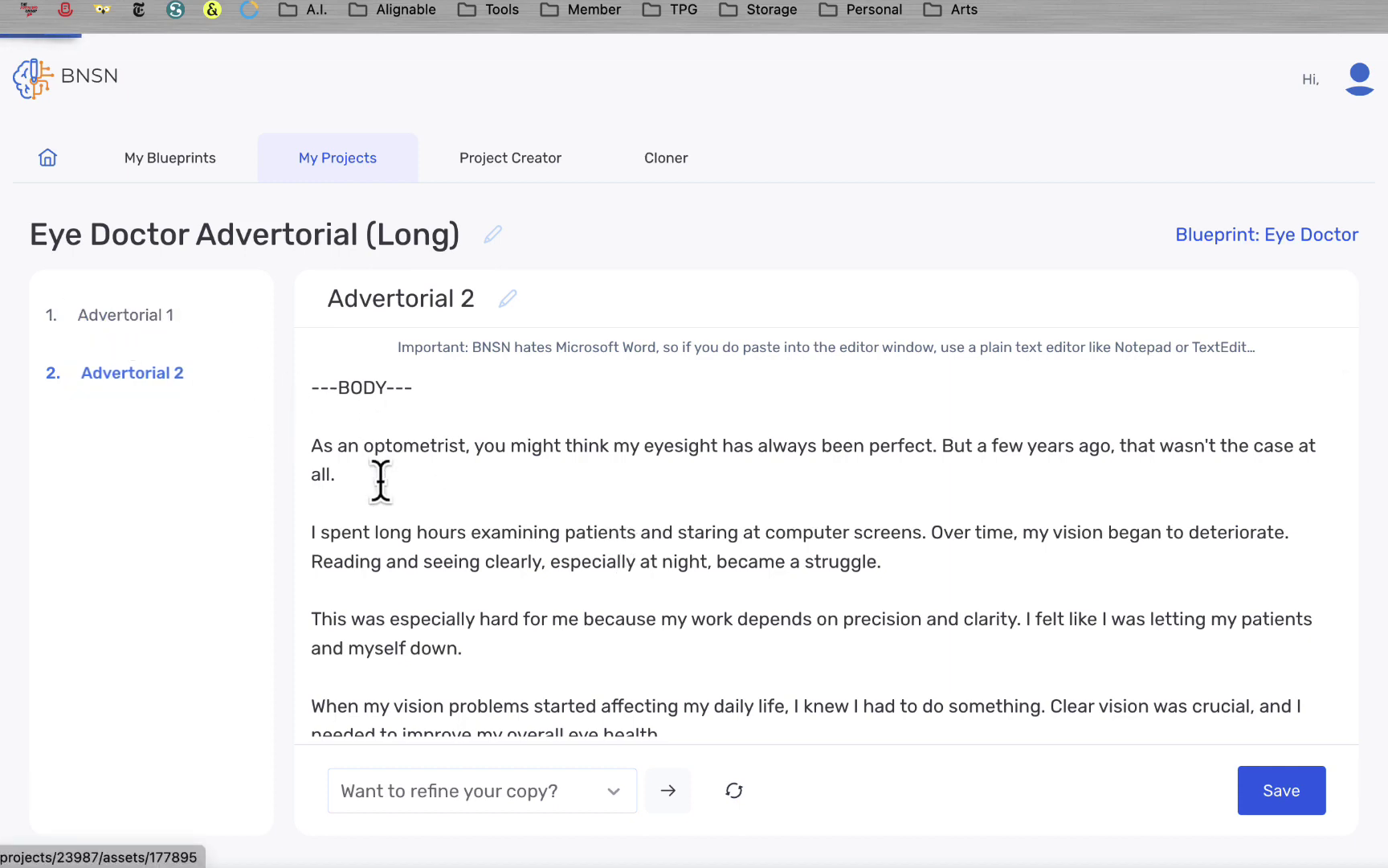
scroll(386, 430, "down", 20)
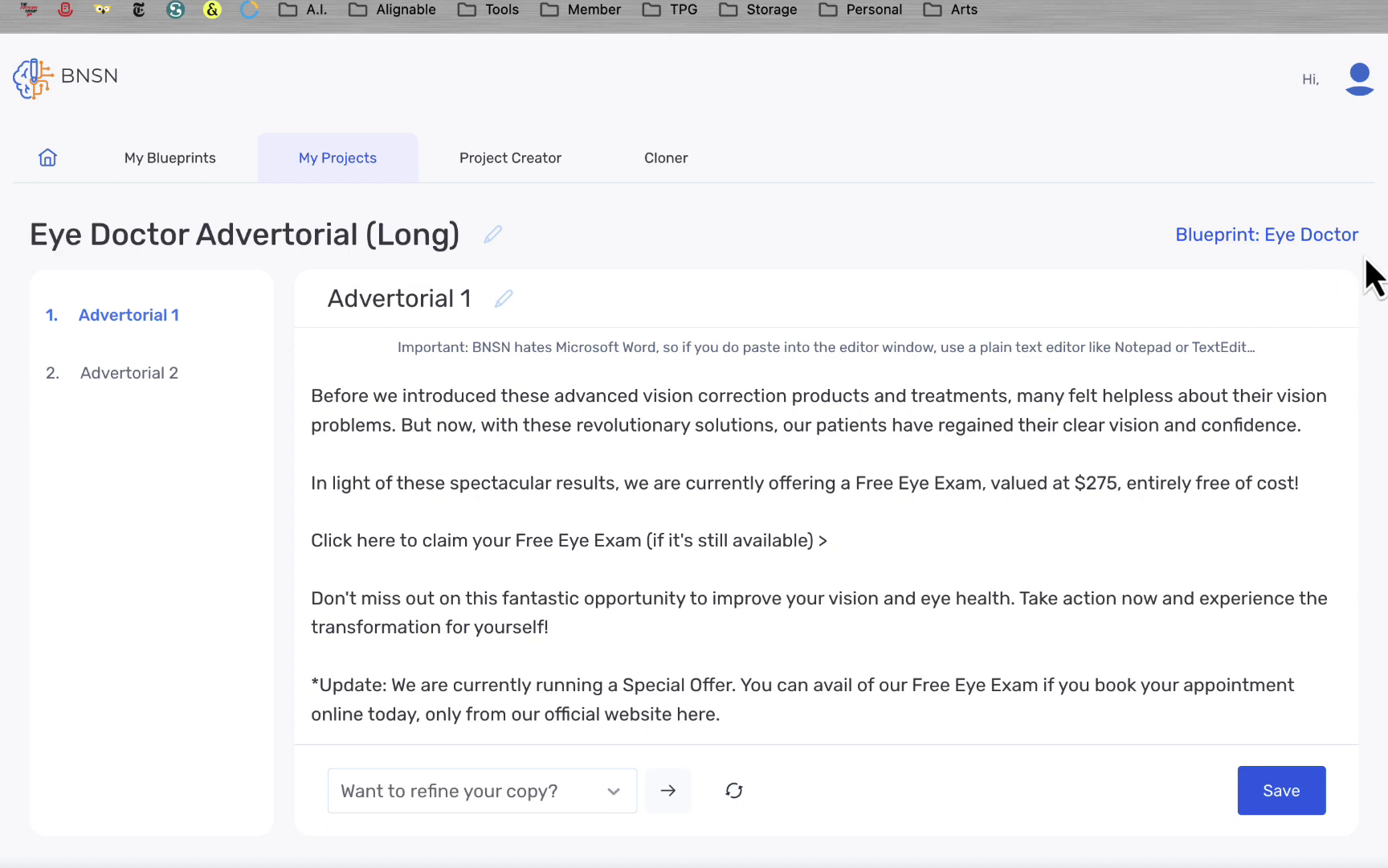
scroll(865, 588, "up", 10)
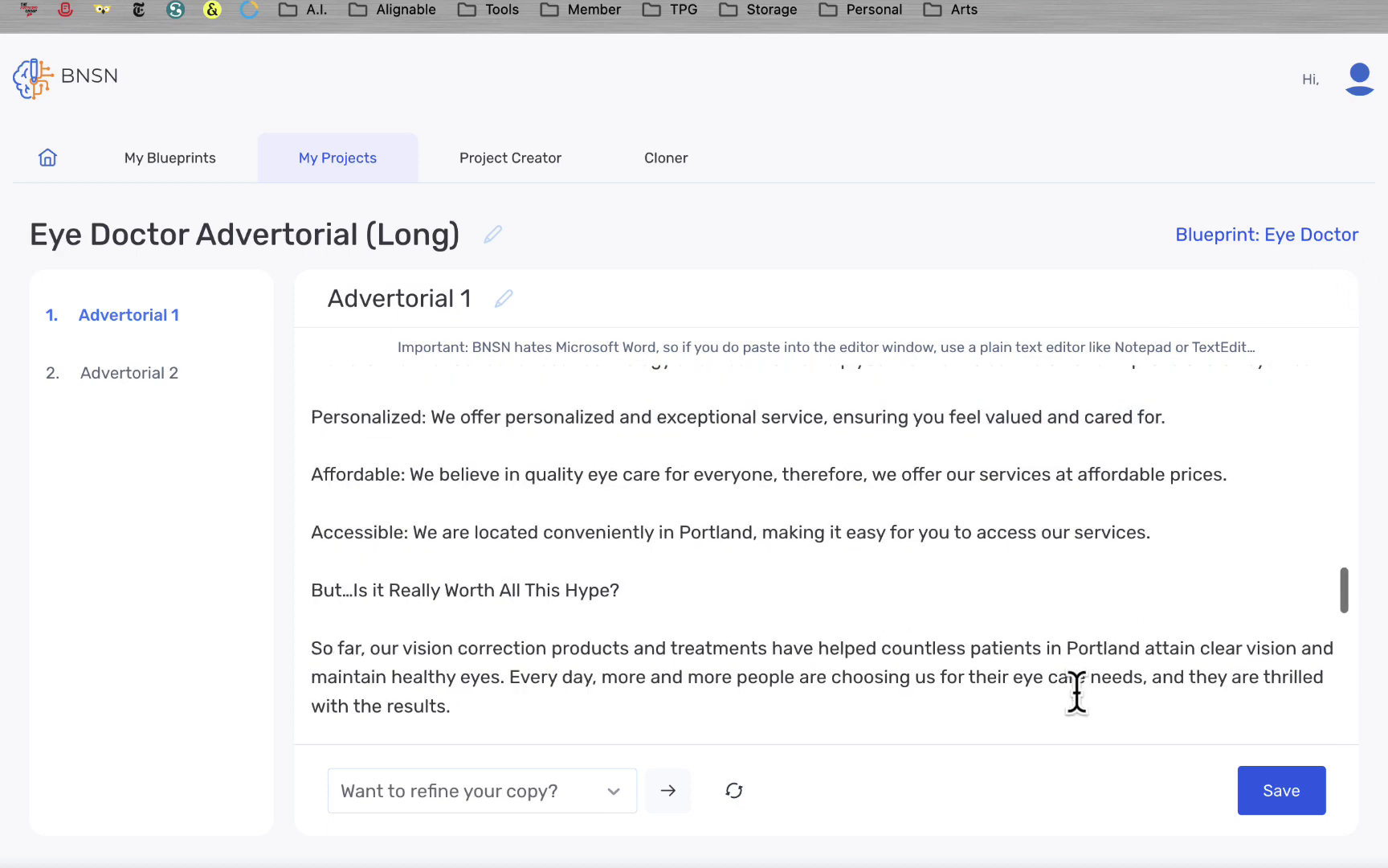